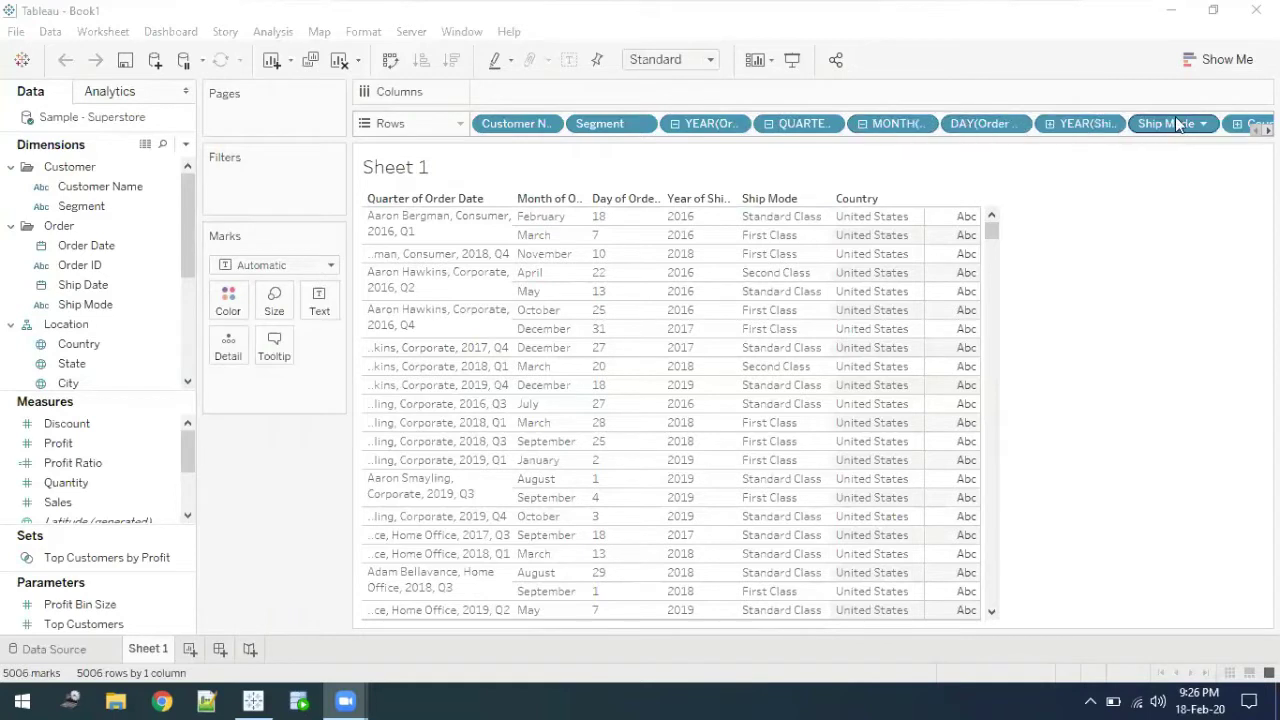
- Scroll the Sheet 1 text table right to inspect the added row fields
{"action": "scroll", "coordinate": [865, 123], "scroll_direction": "right", "scroll_amount": 2}
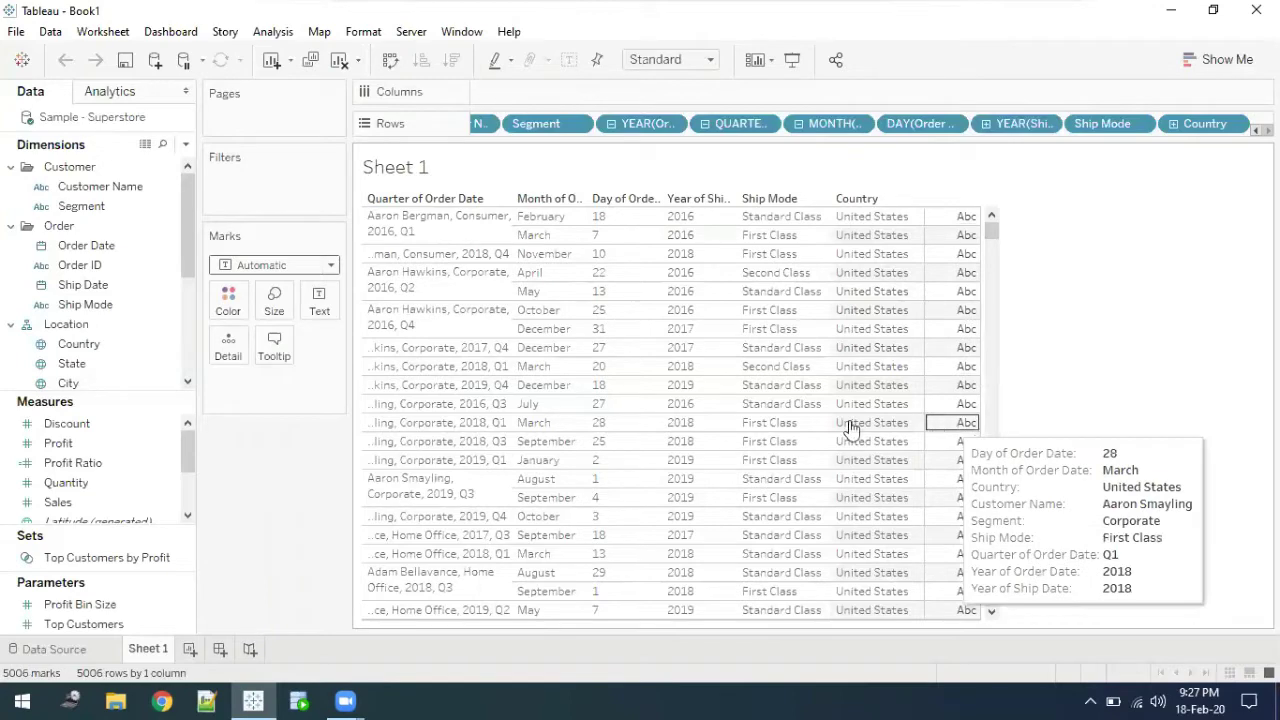
- Uncheck Show tooltips for Sheet 1's marks in the Edit Tooltip dialog
{"action": "left_click", "coordinate": [288, 349]}
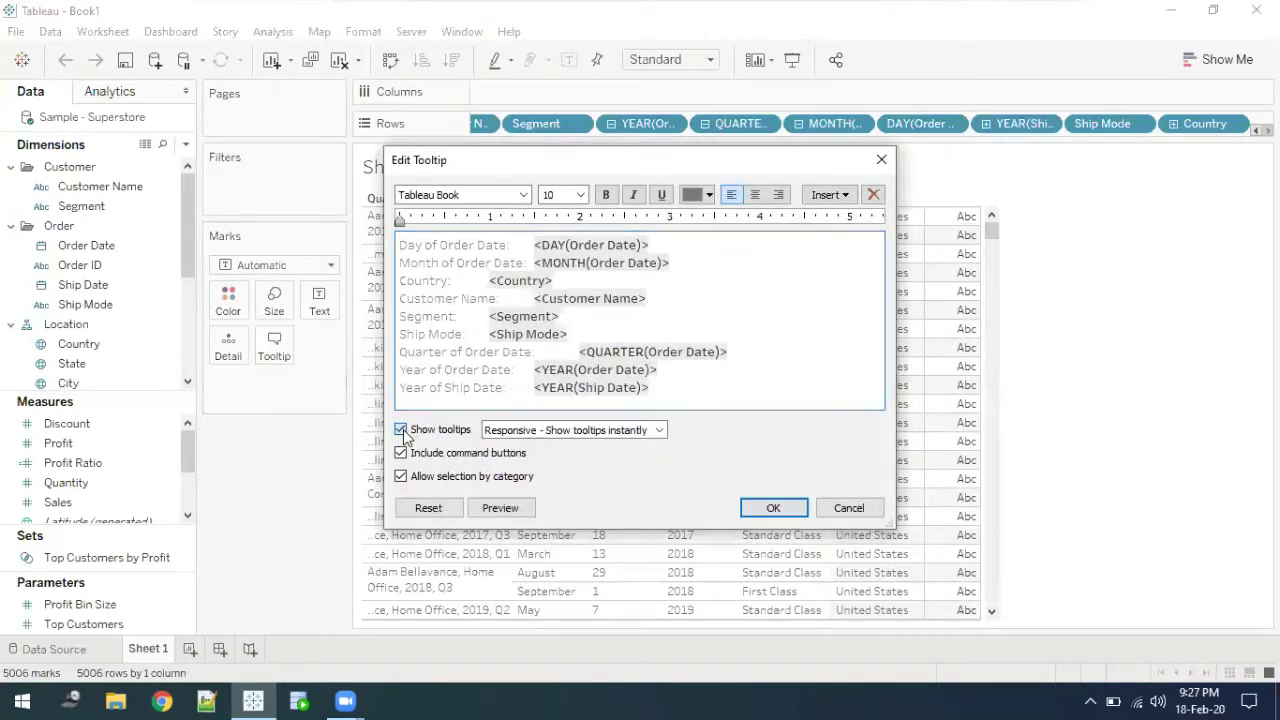
{"action": "left_click", "coordinate": [401, 429]}
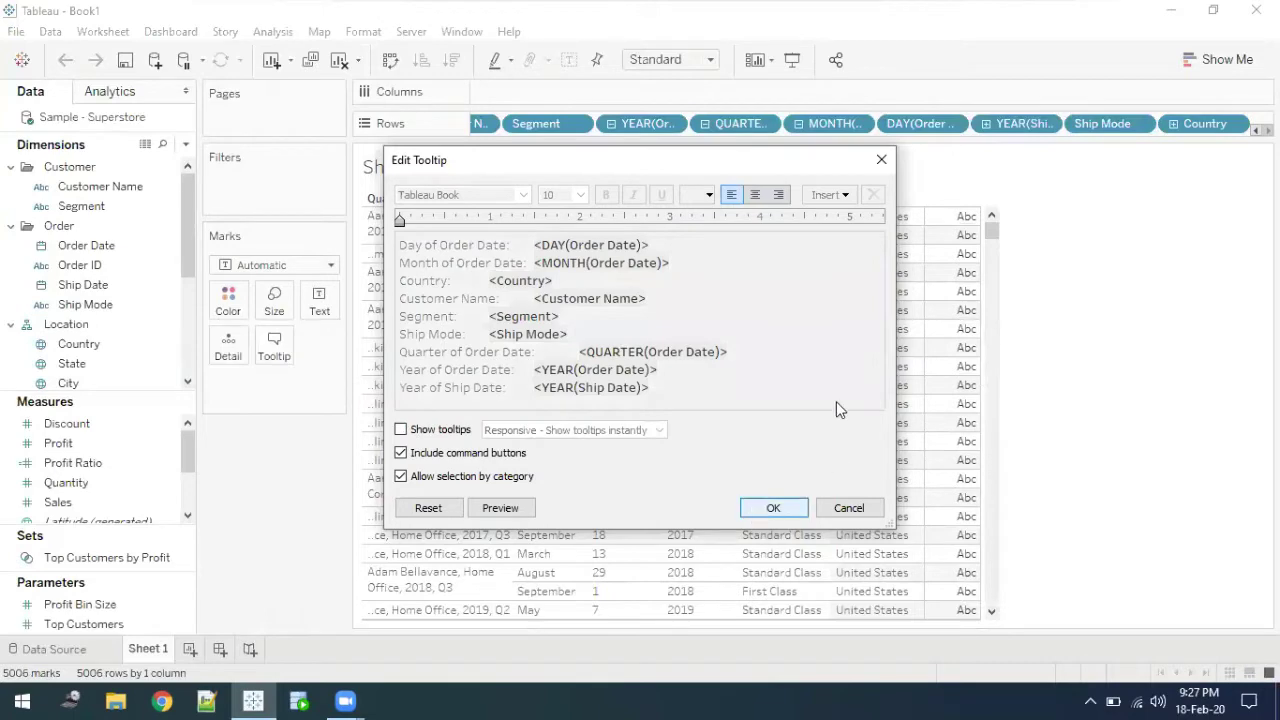
{"action": "left_click", "coordinate": [770, 508]}
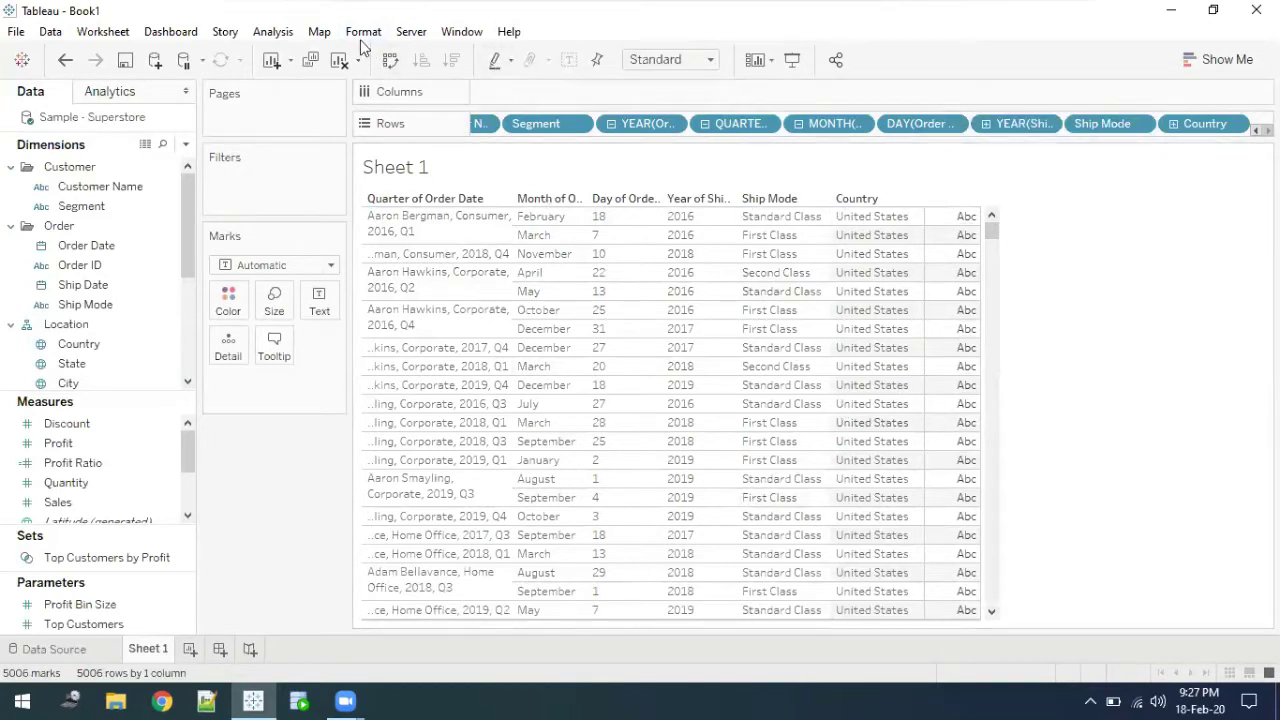
- In Analysis > Table Layout > Advanced, raise the maximum row label levels
{"action": "left_click", "coordinate": [406, 32]}
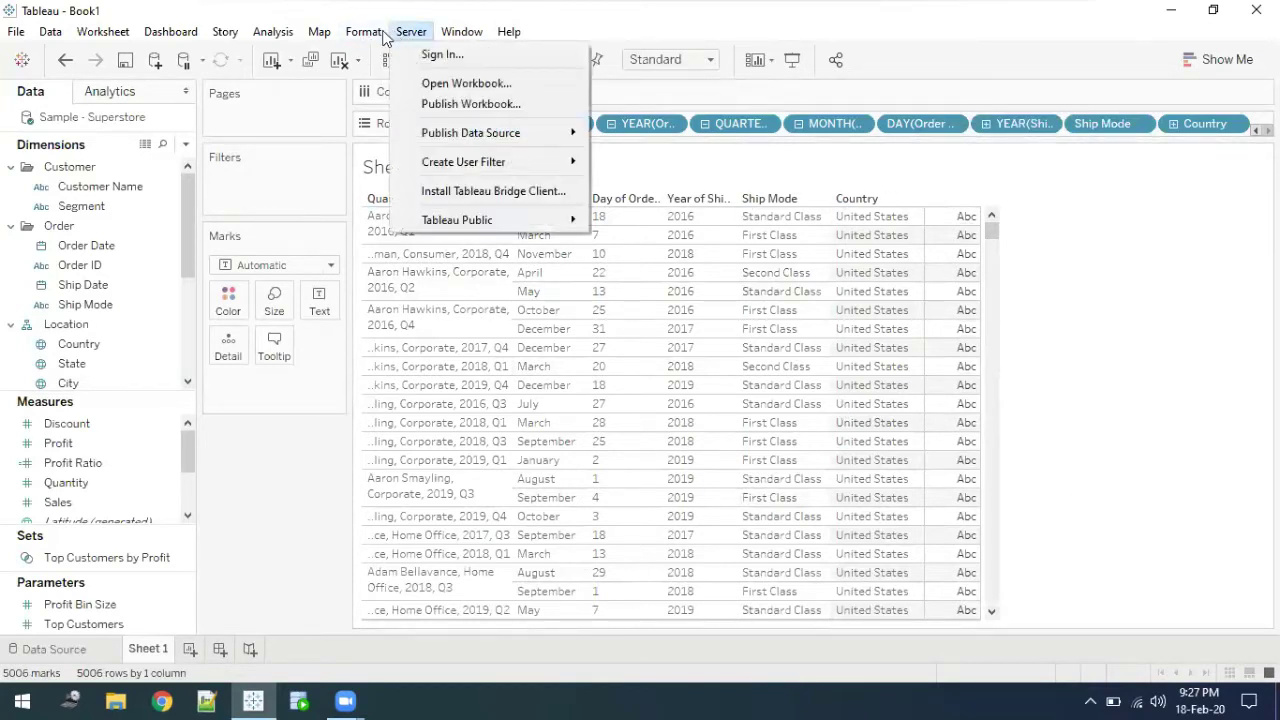
{"action": "mouse_move", "coordinate": [371, 35]}
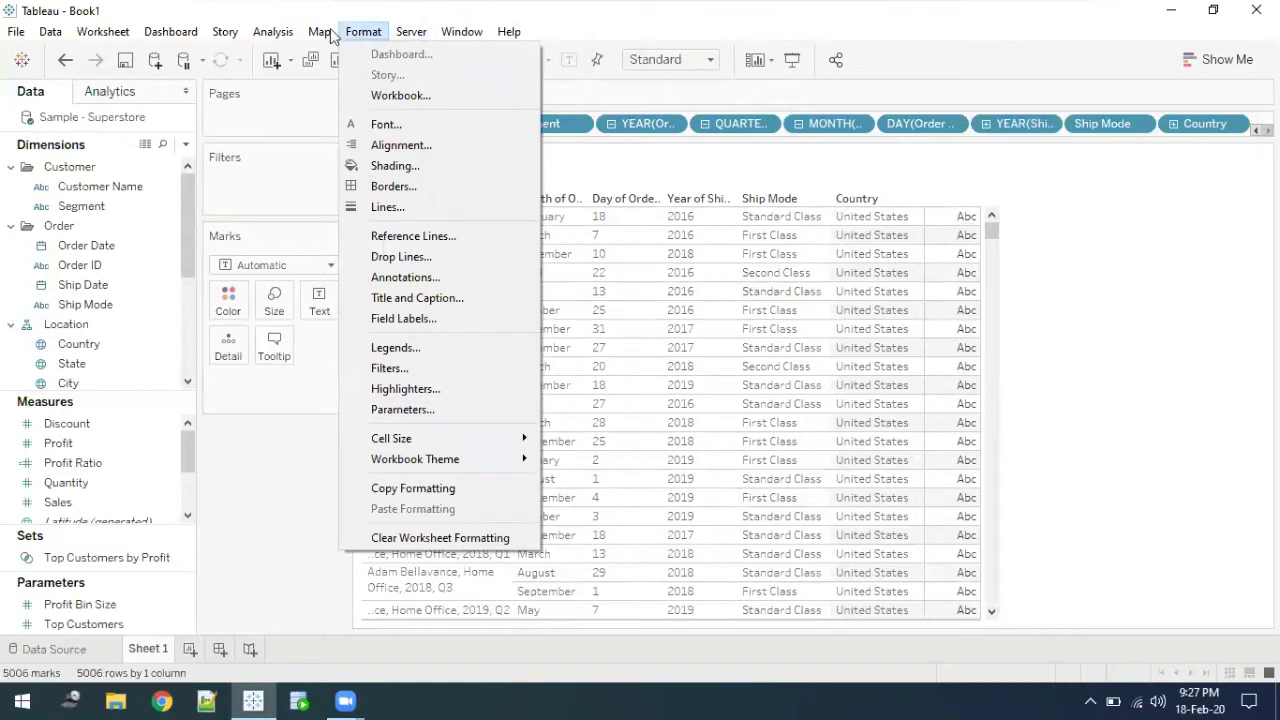
{"action": "mouse_move", "coordinate": [330, 35]}
{"action": "mouse_move", "coordinate": [259, 38]}
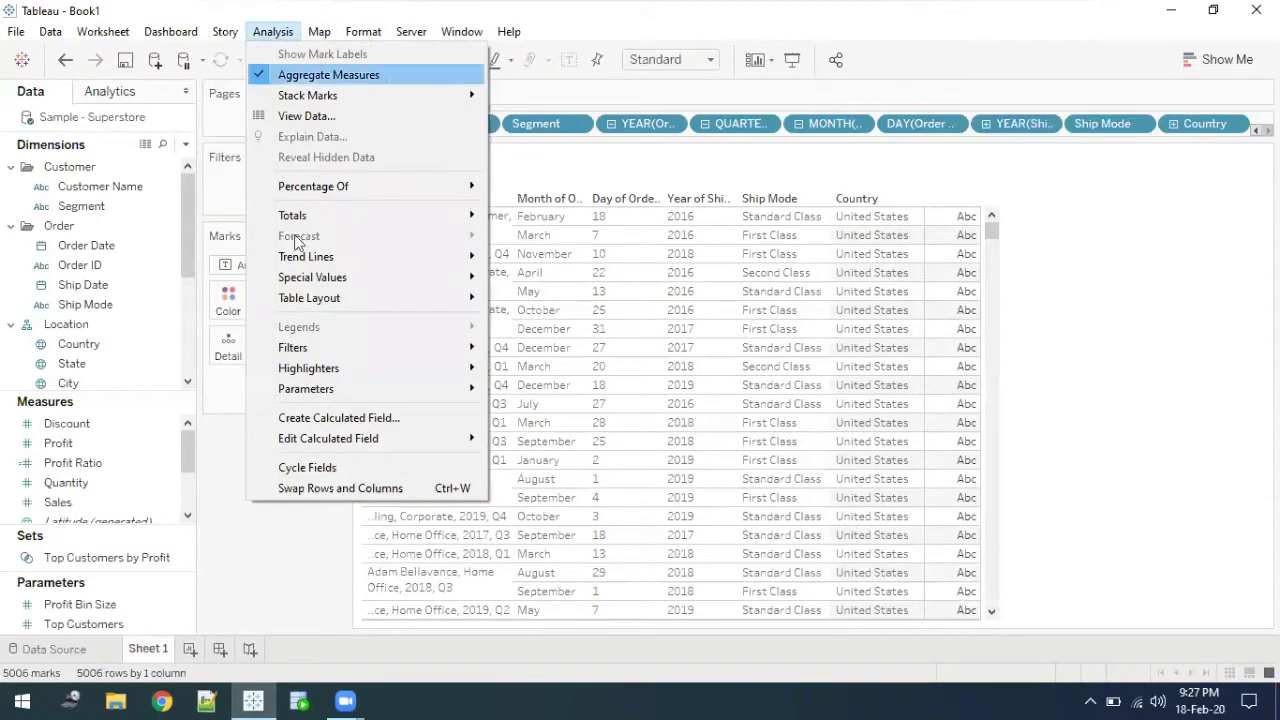
{"action": "mouse_move", "coordinate": [316, 300]}
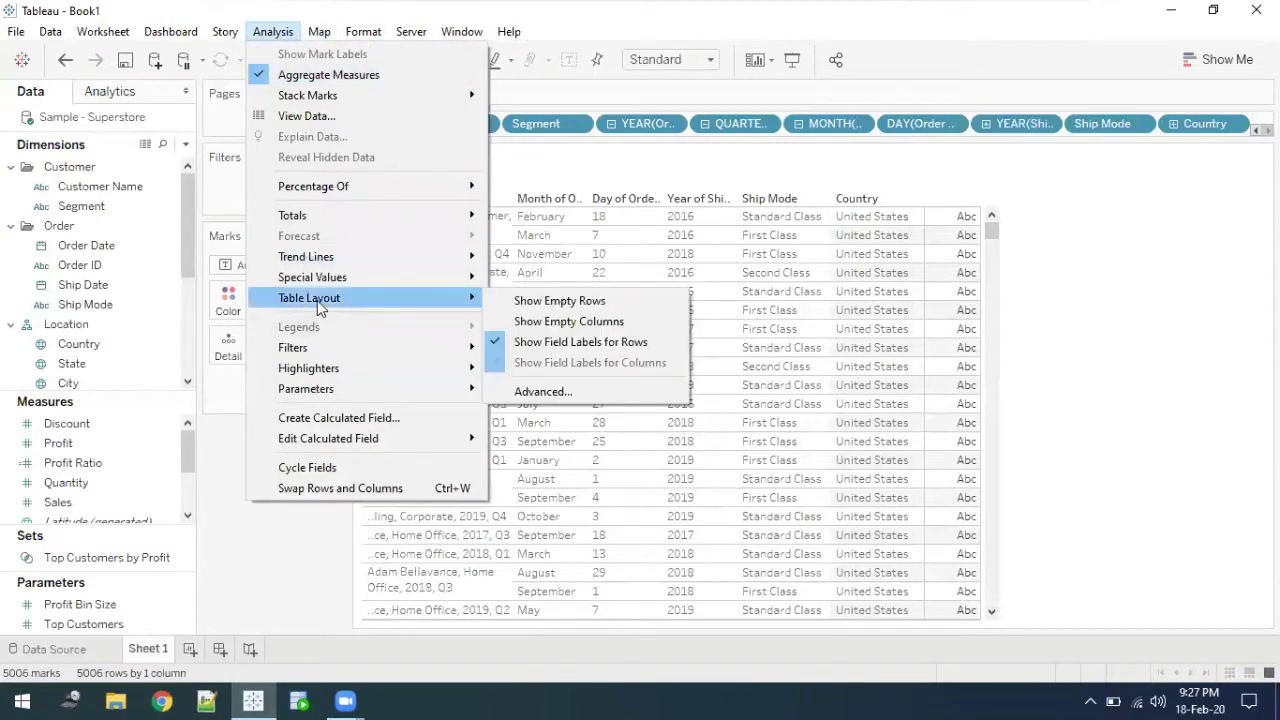
{"action": "left_click", "coordinate": [540, 392]}
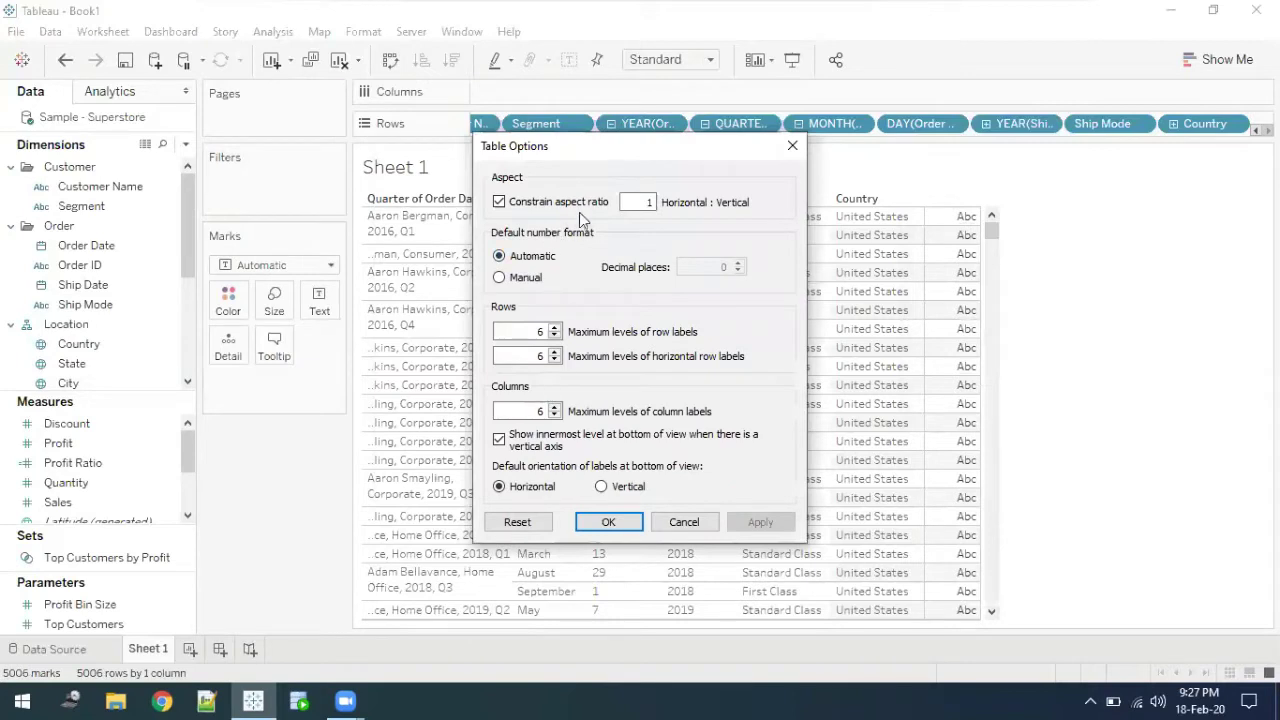
{"action": "left_click", "coordinate": [553, 327]}
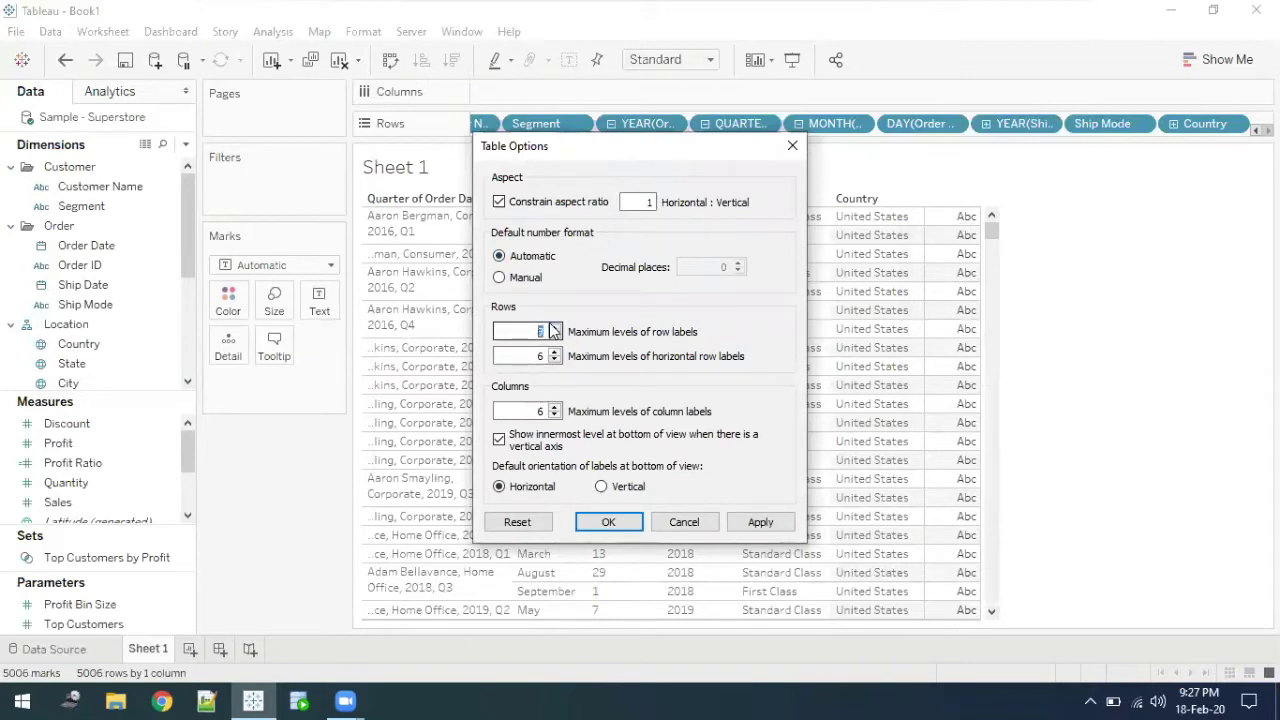
{"action": "left_click", "coordinate": [553, 327]}
{"action": "left_click", "coordinate": [553, 327]}
{"action": "left_click", "coordinate": [553, 327]}
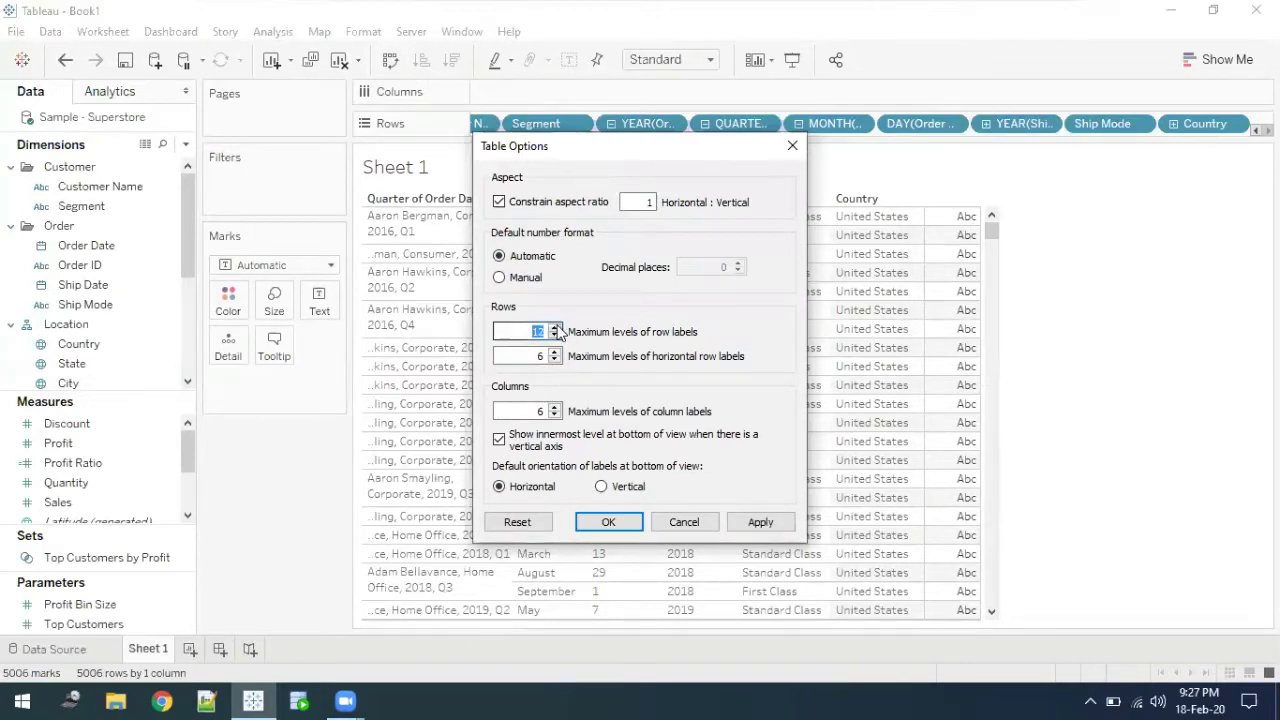
- Raise horizontal row and column label levels to 16 and apply the table options
{"action": "left_click", "coordinate": [555, 352]}
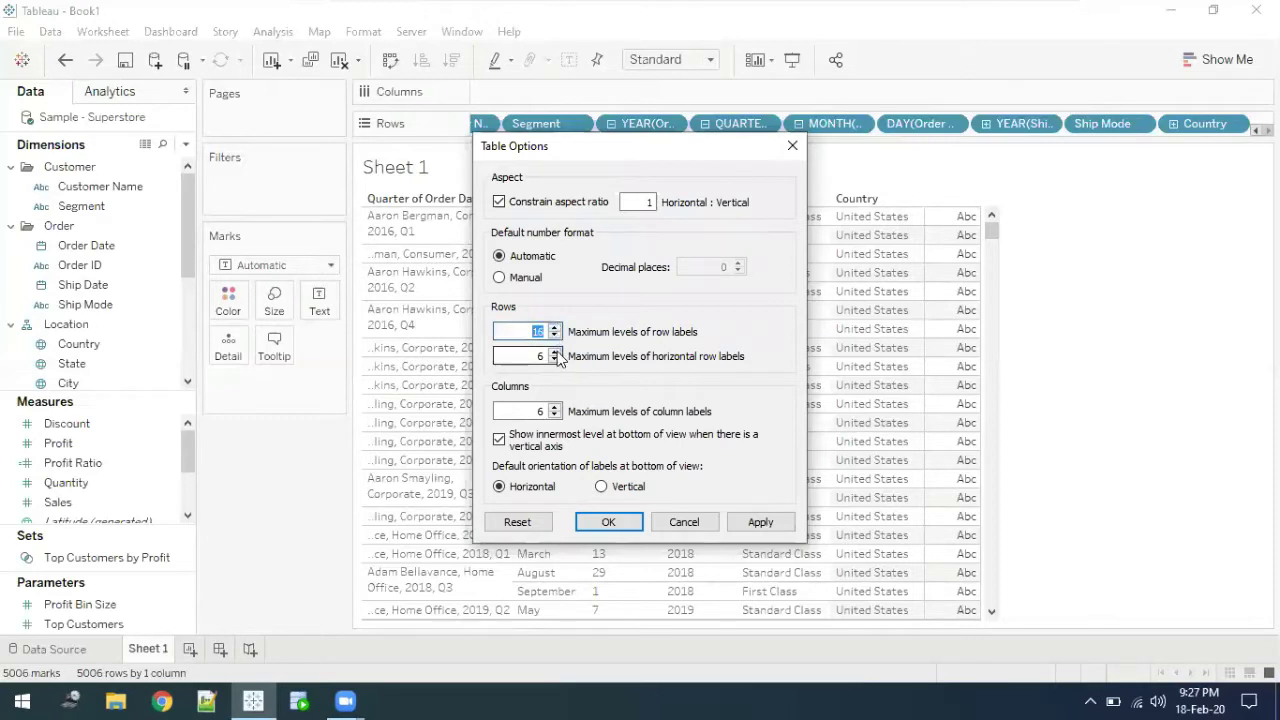
{"action": "left_click", "coordinate": [555, 352]}
{"action": "left_click", "coordinate": [555, 352]}
{"action": "left_click", "coordinate": [555, 352]}
{"action": "left_click", "coordinate": [555, 352]}
{"action": "left_click", "coordinate": [555, 352]}
{"action": "left_click", "coordinate": [555, 352]}
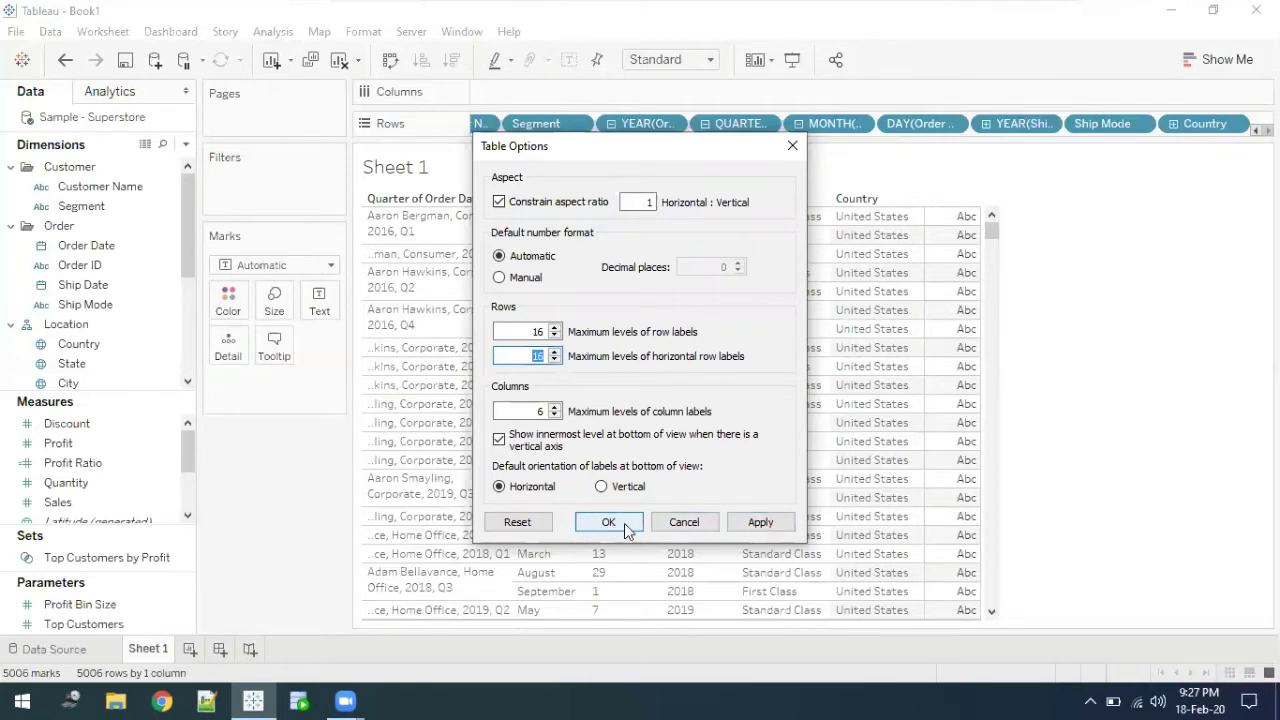
{"action": "left_click", "coordinate": [556, 407]}
{"action": "left_click", "coordinate": [758, 522]}
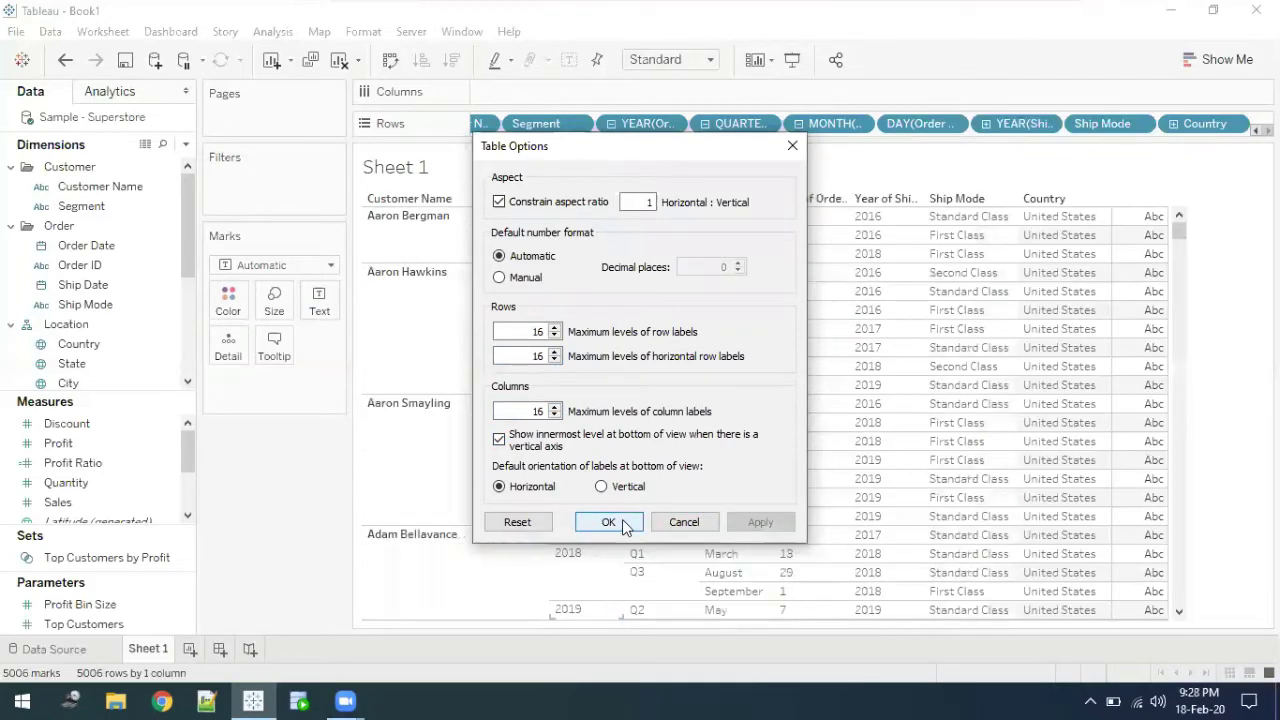
{"action": "left_click", "coordinate": [608, 522]}
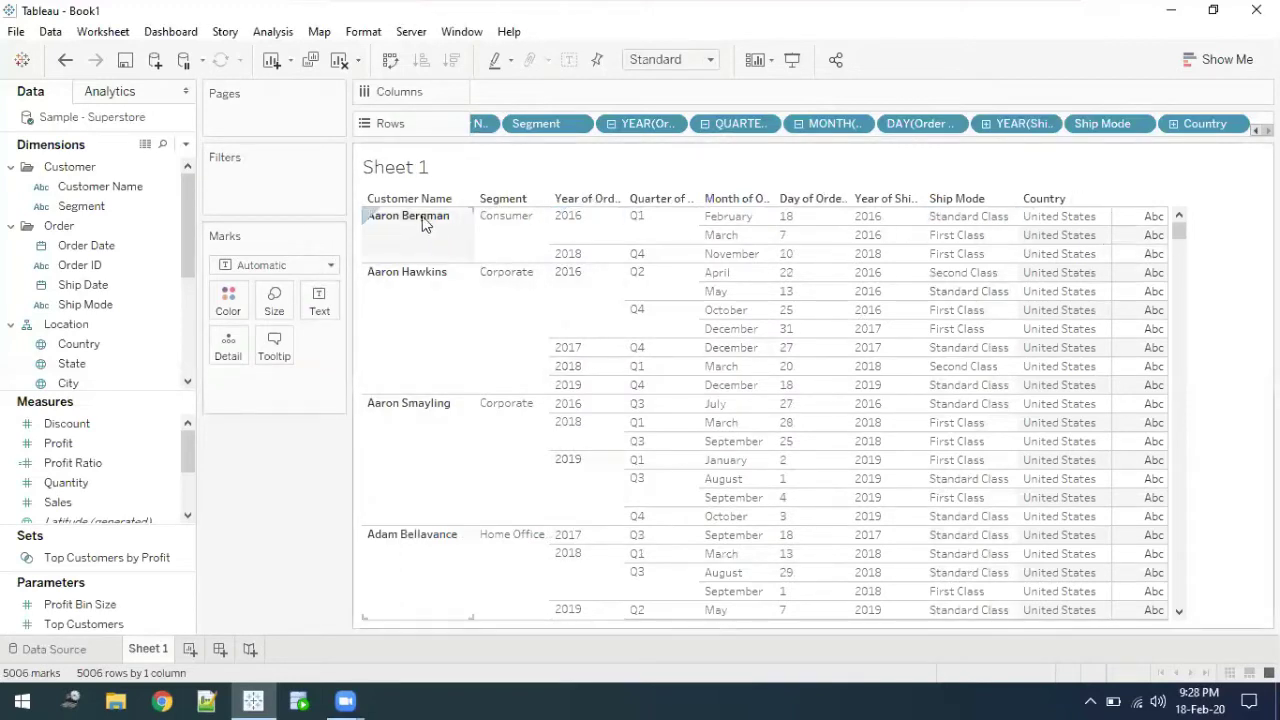
- Drill the location hierarchy down through State and City to Postal Code on the rows
{"action": "scroll", "coordinate": [415, 523], "scroll_direction": "down", "scroll_amount": 1}
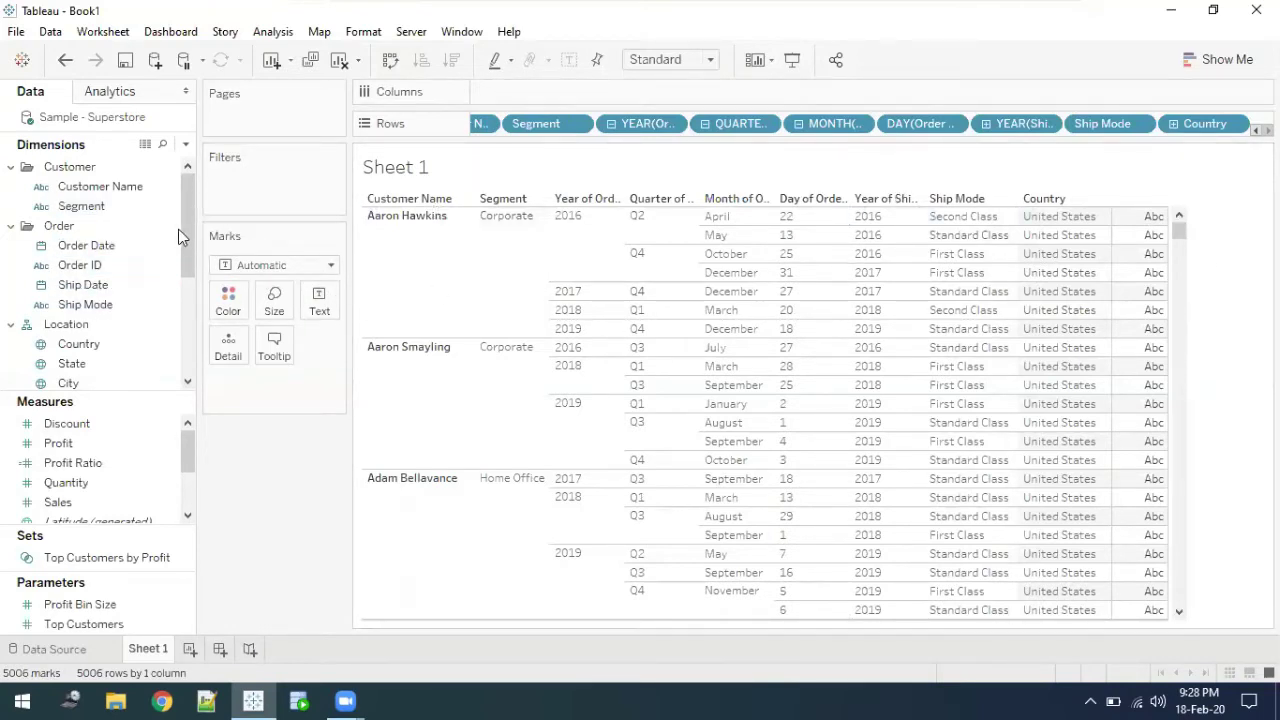
{"action": "left_click_drag", "start_coordinate": [182, 229], "coordinate": [190, 282]}
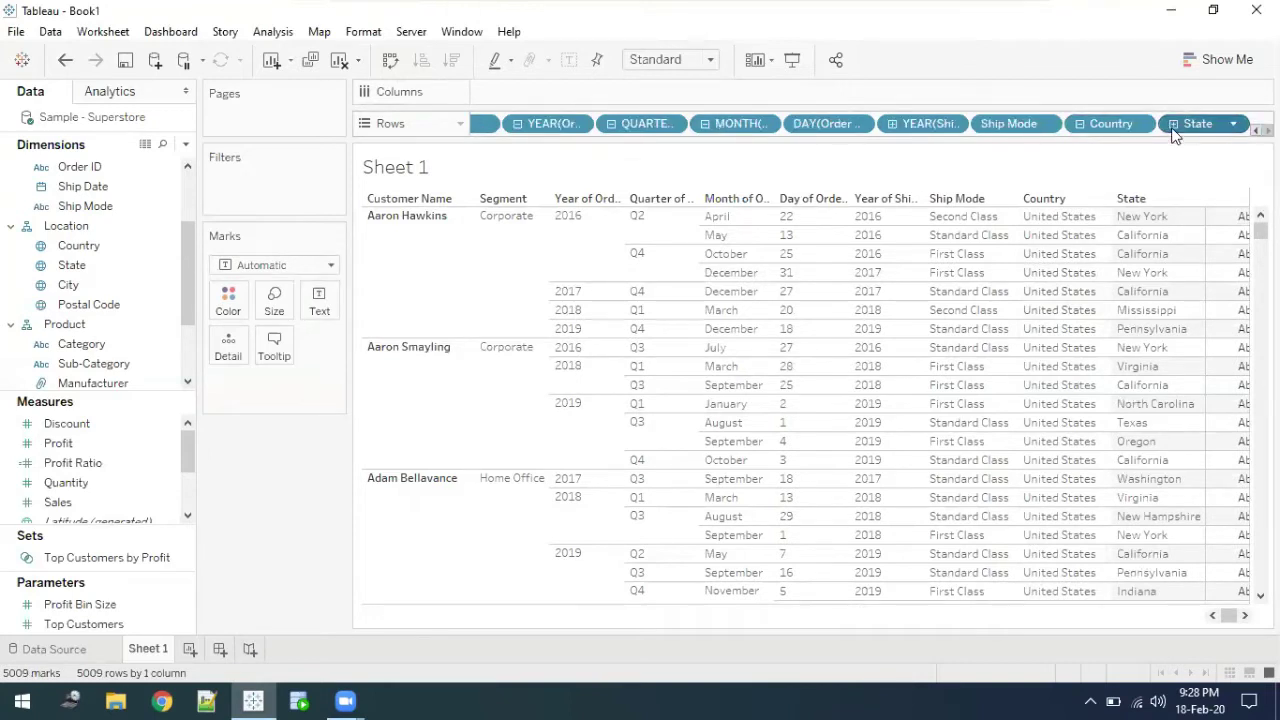
{"action": "left_click", "coordinate": [1173, 124]}
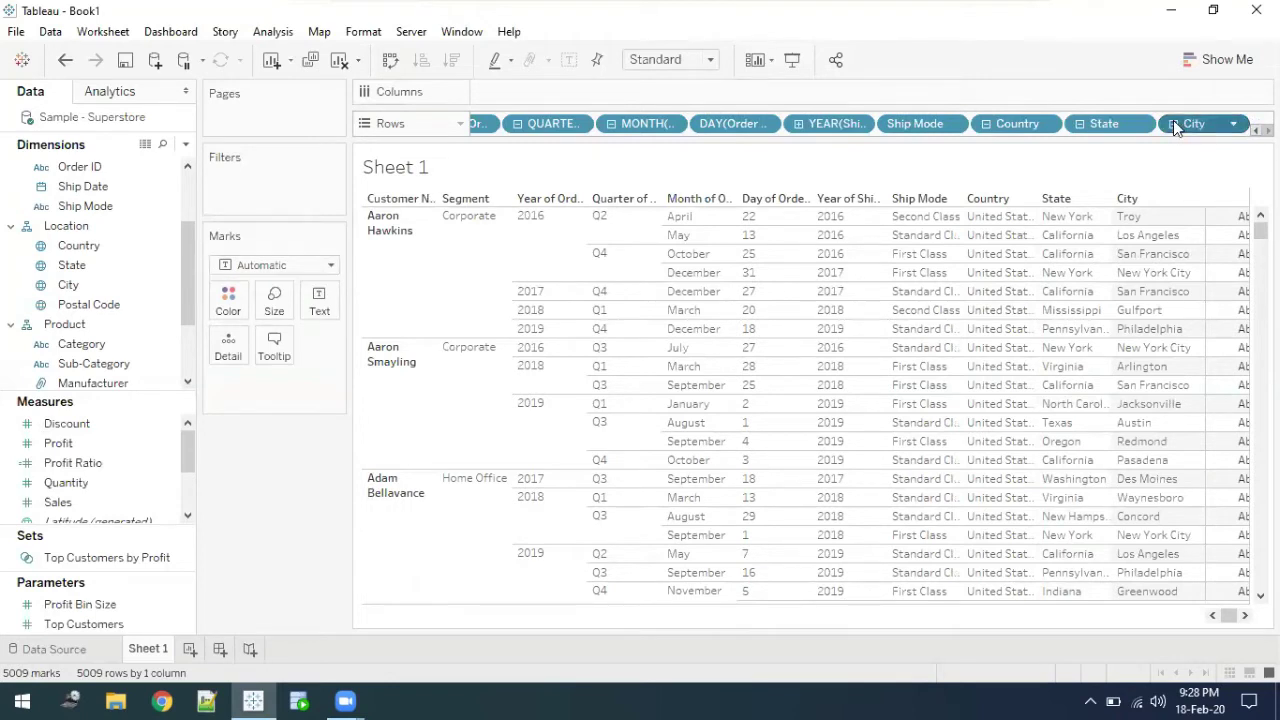
{"action": "left_click", "coordinate": [1174, 124]}
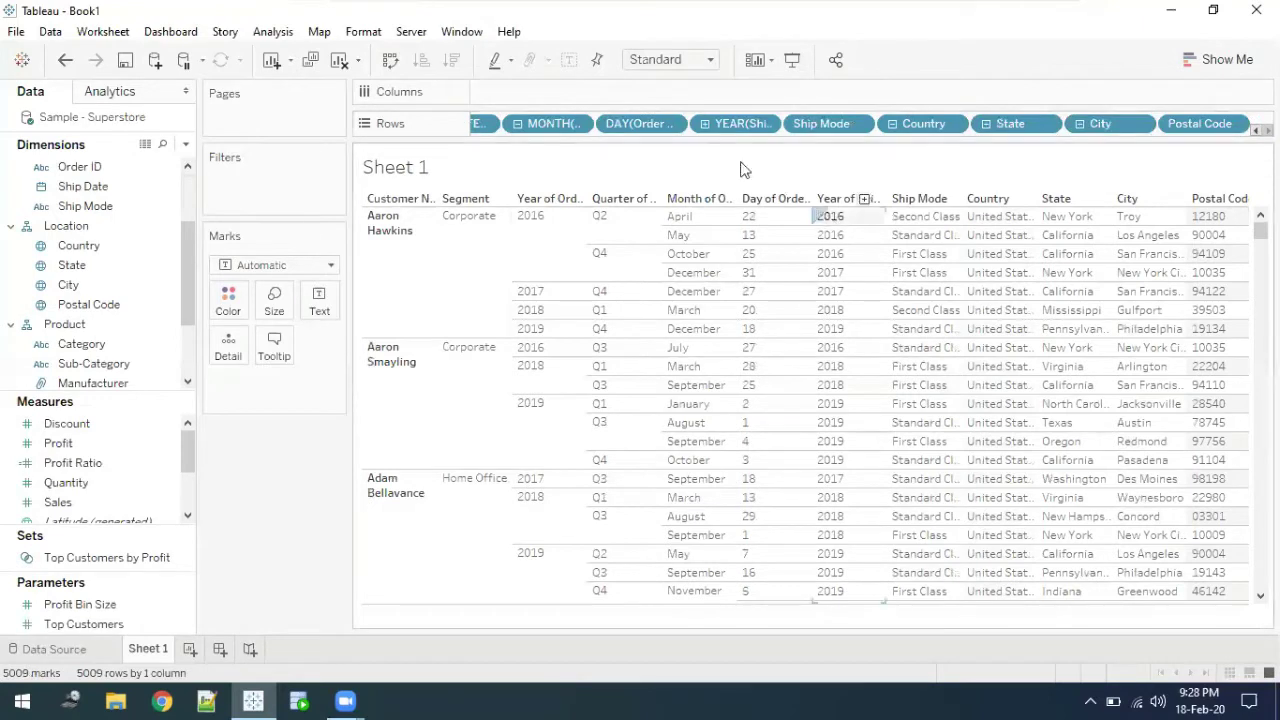
- Add Category from the Product fields to the table's rows
{"action": "left_click", "coordinate": [66, 326]}
{"action": "left_click", "coordinate": [74, 343]}
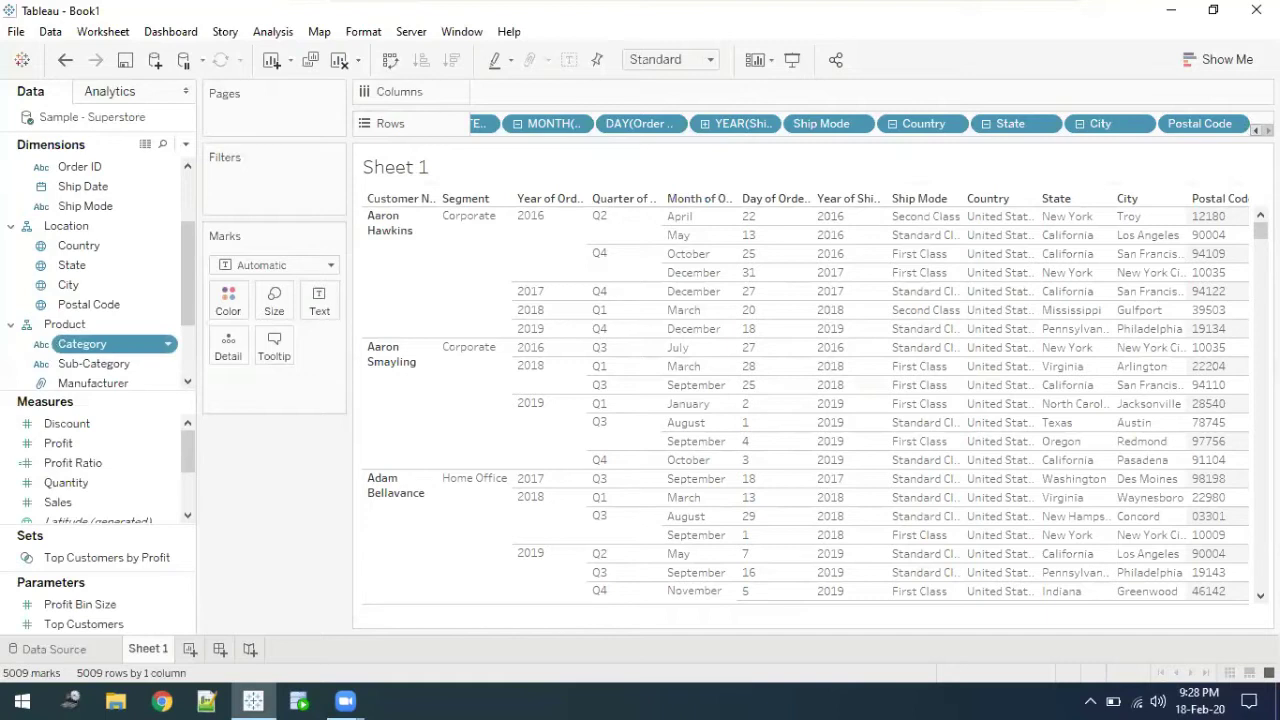
{"action": "left_click_drag", "start_coordinate": [82, 343], "coordinate": [1187, 137]}
{"action": "left_click_drag", "start_coordinate": [302, 372], "coordinate": [83, 343]}
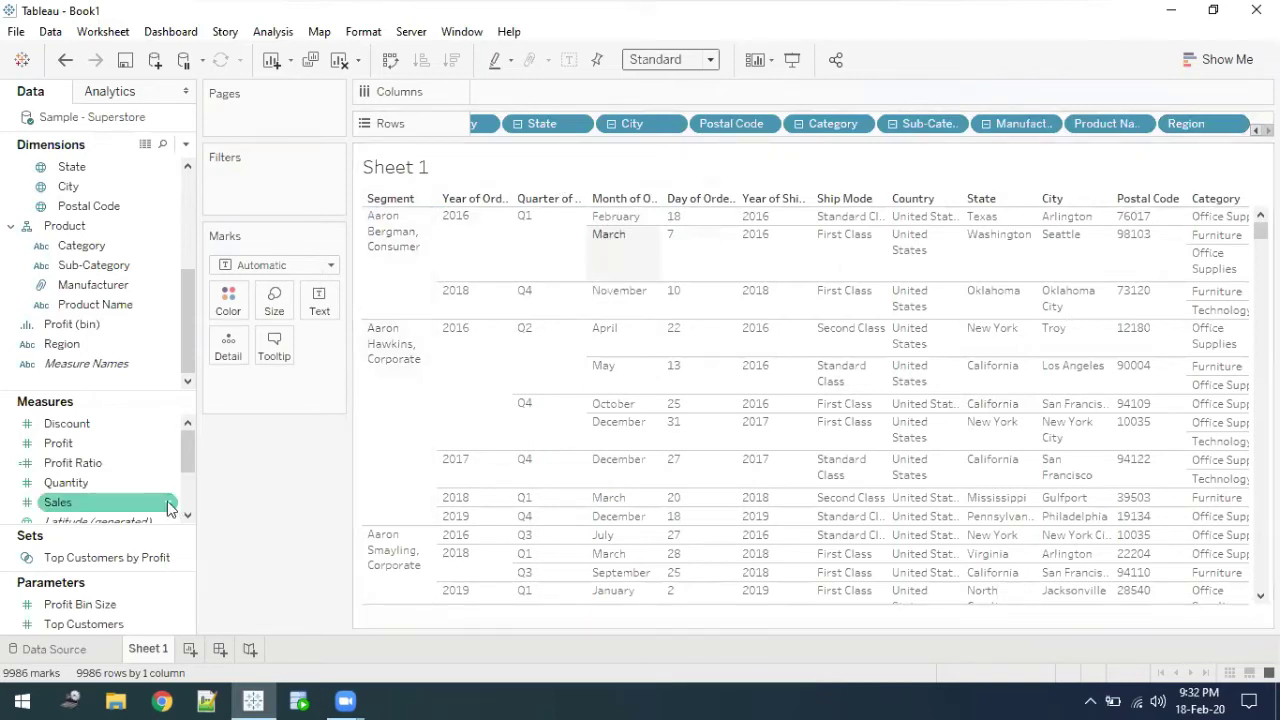
- Add AVG(Discount) at the end of Sheet 1's rows
{"action": "left_click", "coordinate": [58, 443]}
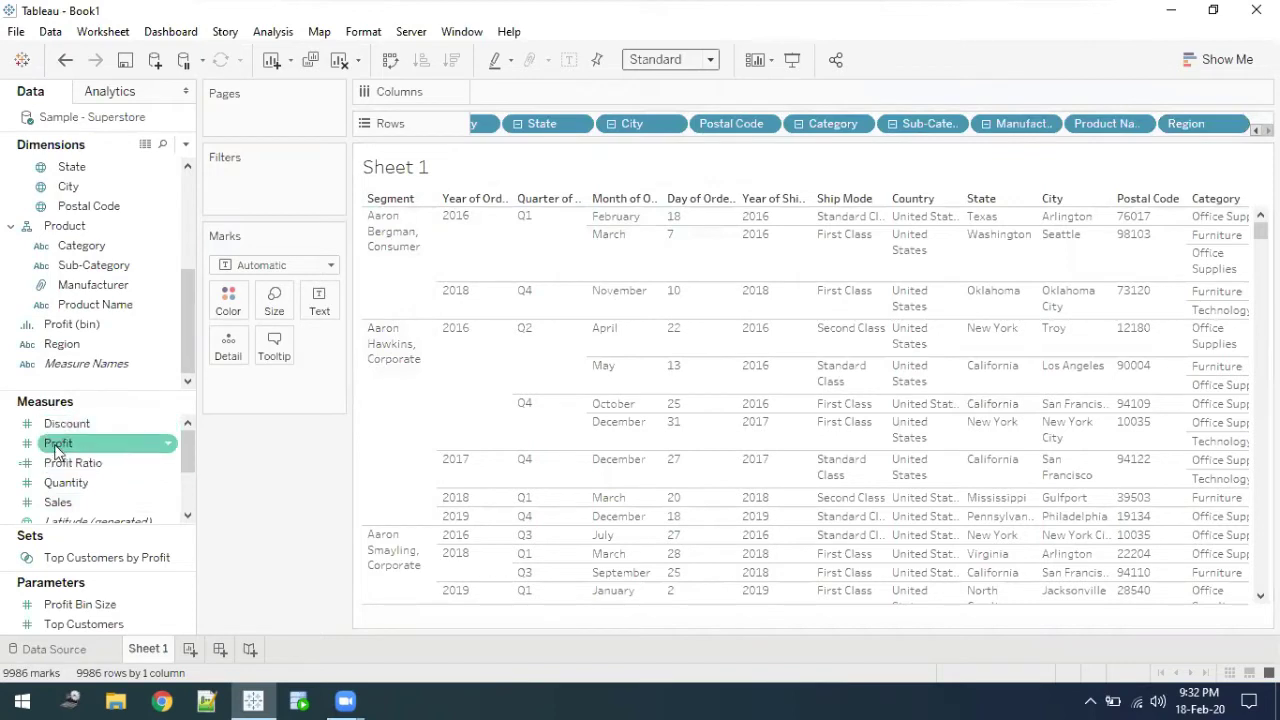
{"action": "left_click", "coordinate": [63, 430]}
{"action": "mouse_move", "coordinate": [65, 432]}
{"action": "left_mouse_down"}
{"action": "mouse_move", "coordinate": [194, 415]}
{"action": "mouse_move", "coordinate": [1171, 195]}
{"action": "mouse_move", "coordinate": [1225, 112]}
{"action": "mouse_move", "coordinate": [1250, 100]}
{"action": "mouse_move", "coordinate": [1278, 114]}
{"action": "left_mouse_up"}
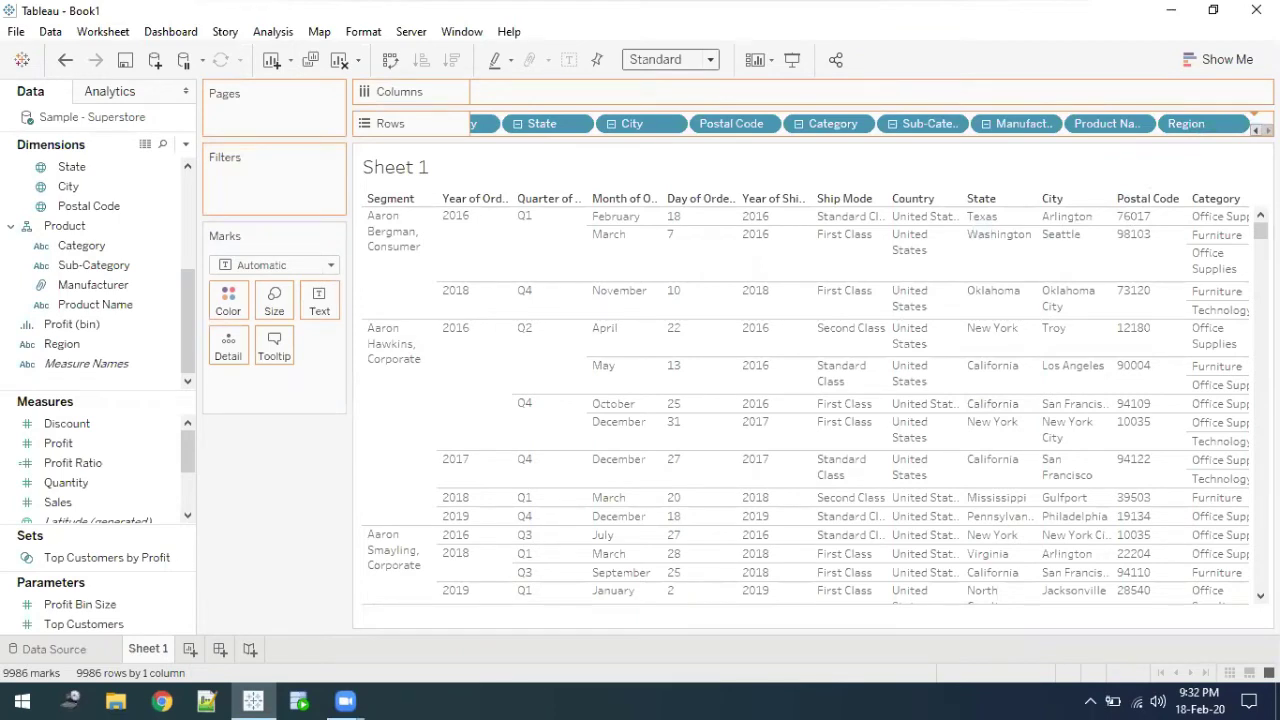
{"action": "left_click_drag", "start_coordinate": [1278, 114], "coordinate": [1264, 123]}
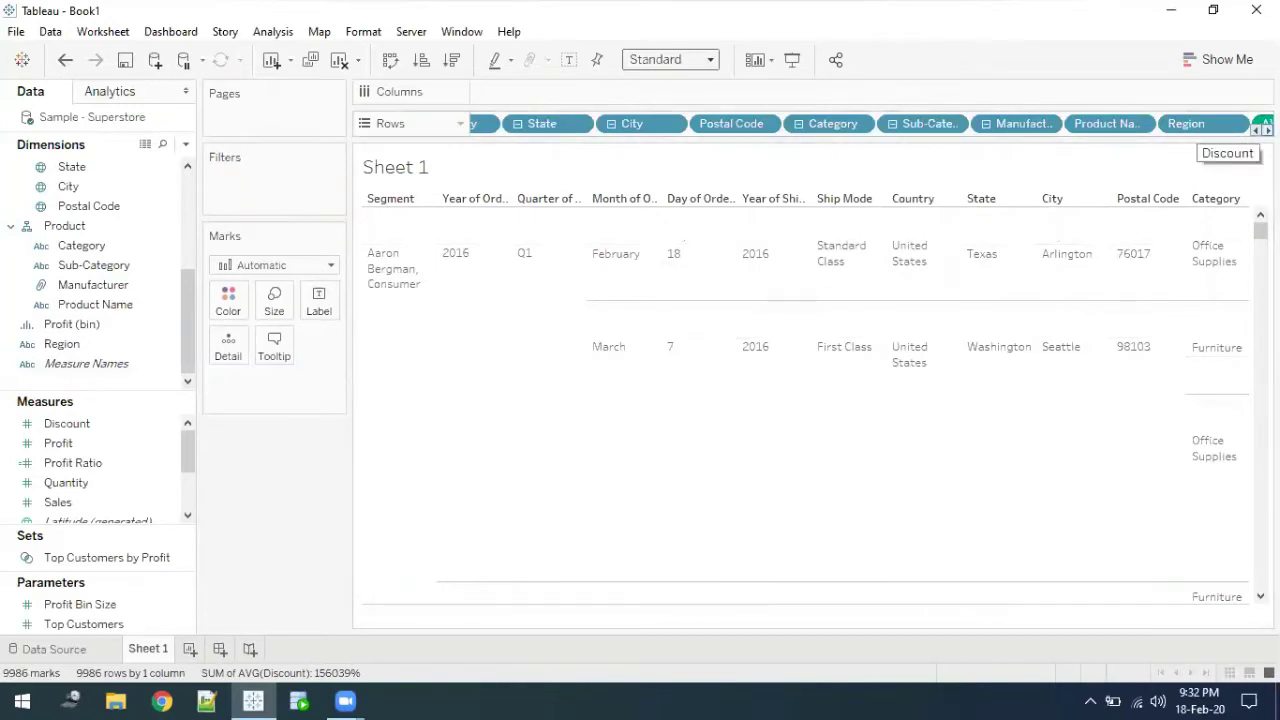
{"action": "left_click", "coordinate": [1268, 130]}
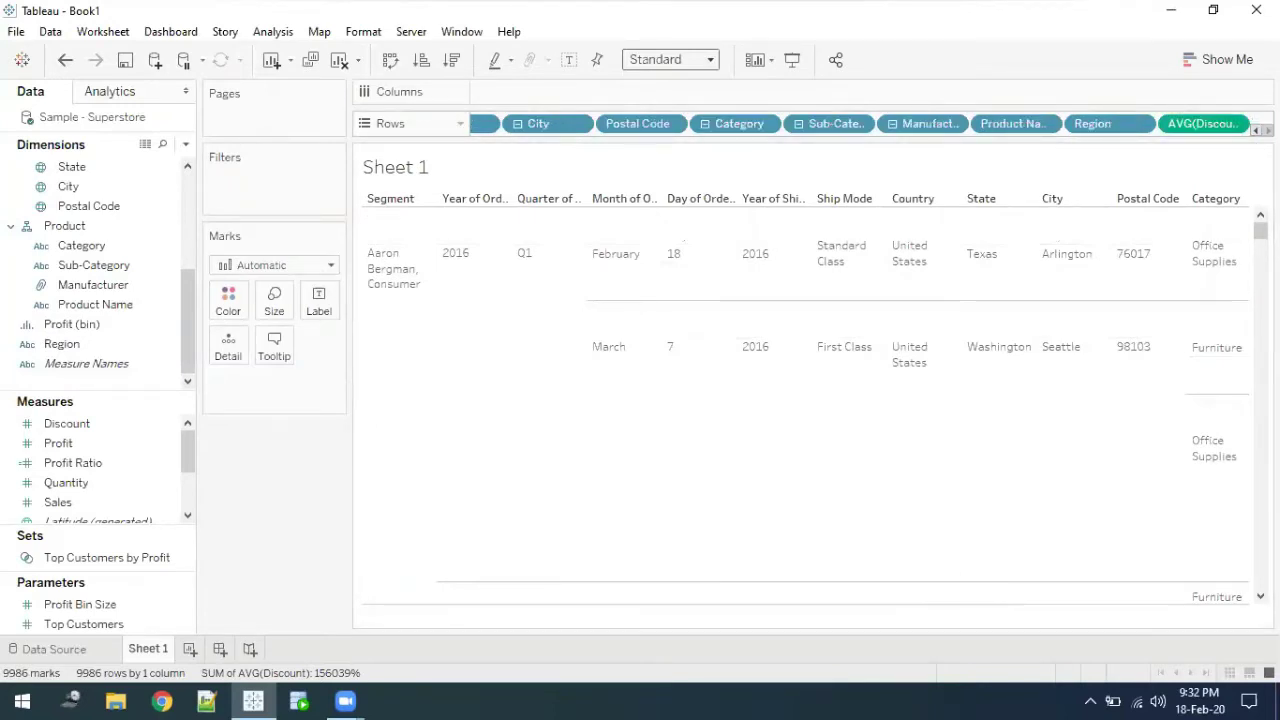
- Review the Discount pill's options without changes and create a new empty dashboard
{"action": "right_click", "coordinate": [1198, 127]}
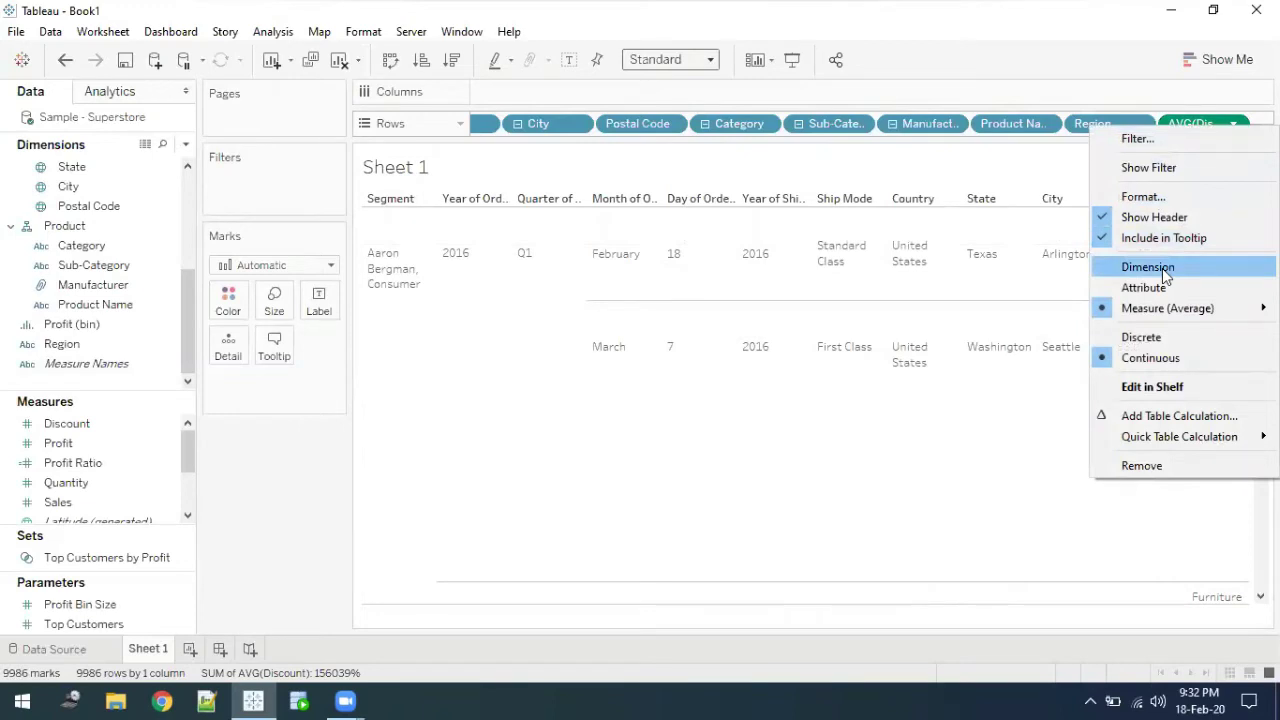
{"action": "key", "text": "Escape"}
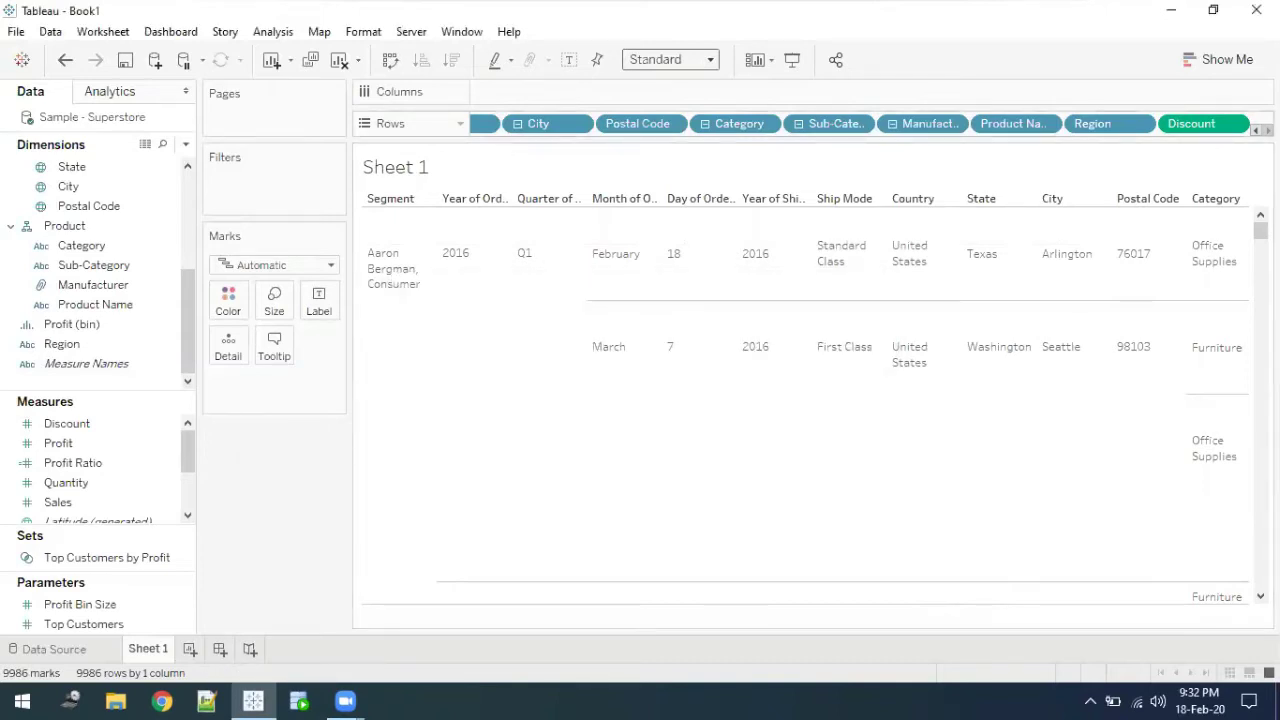
{"action": "left_click", "coordinate": [1234, 124]}
{"action": "mouse_move", "coordinate": [1195, 310]}
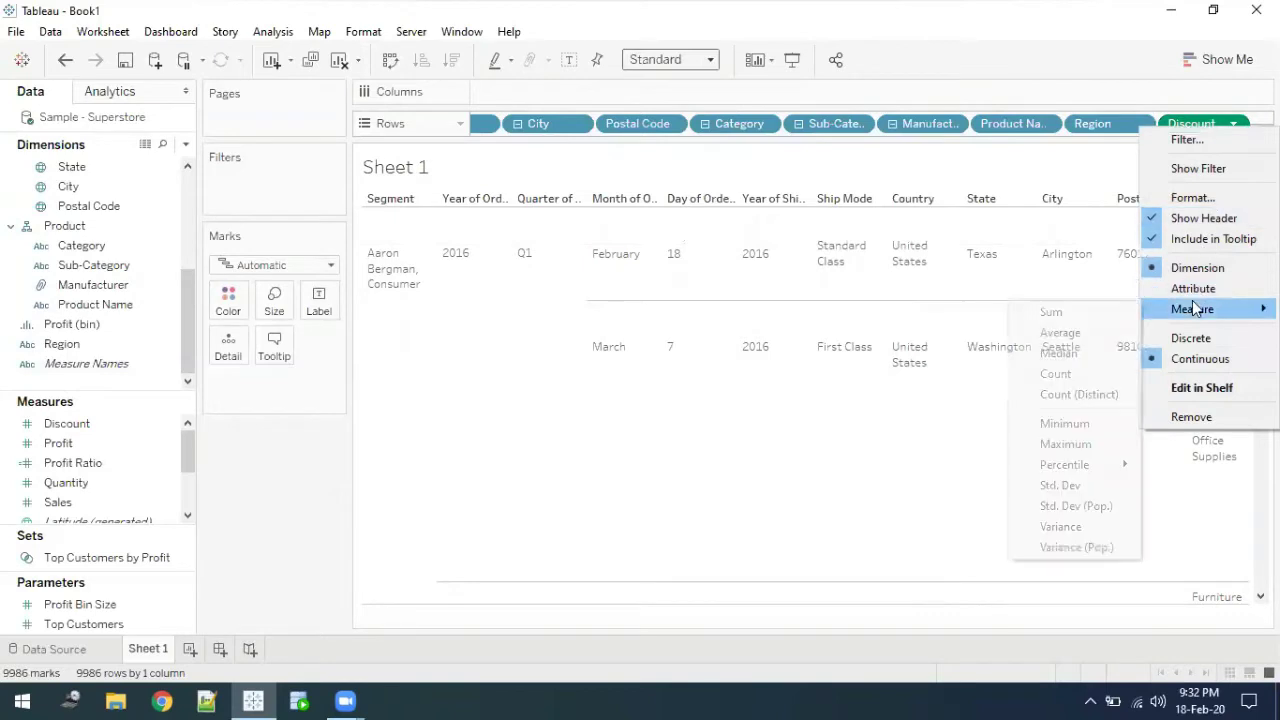
{"action": "left_click", "coordinate": [1194, 338]}
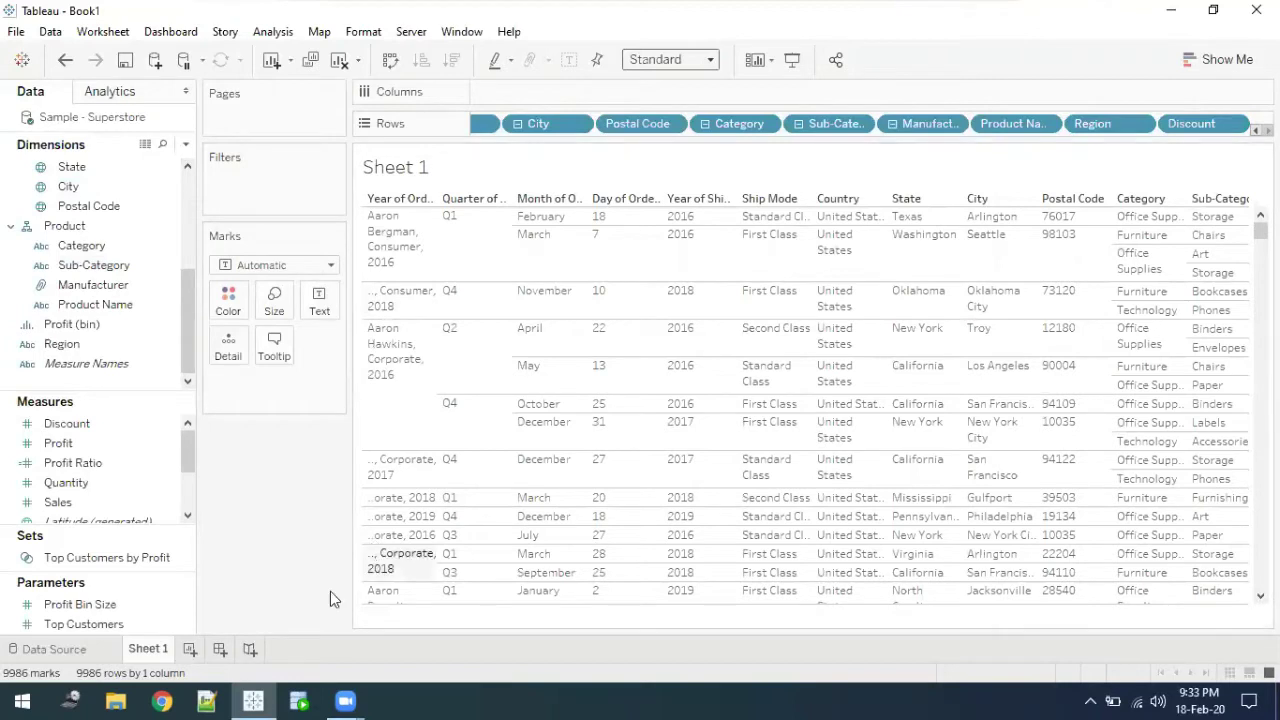
{"action": "left_click", "coordinate": [220, 650]}
- Rename the new dashboard to 'Raw Data'
{"action": "double_click", "coordinate": [222, 652]}
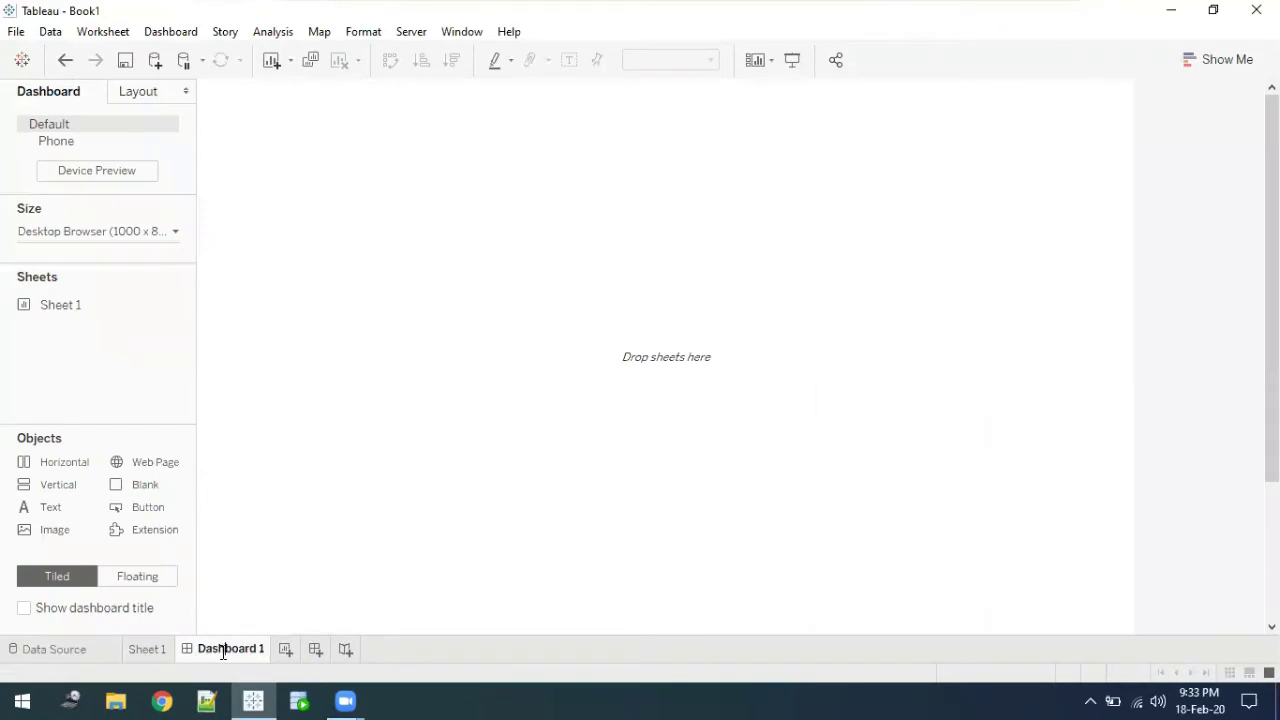
{"action": "double_click", "coordinate": [222, 652]}
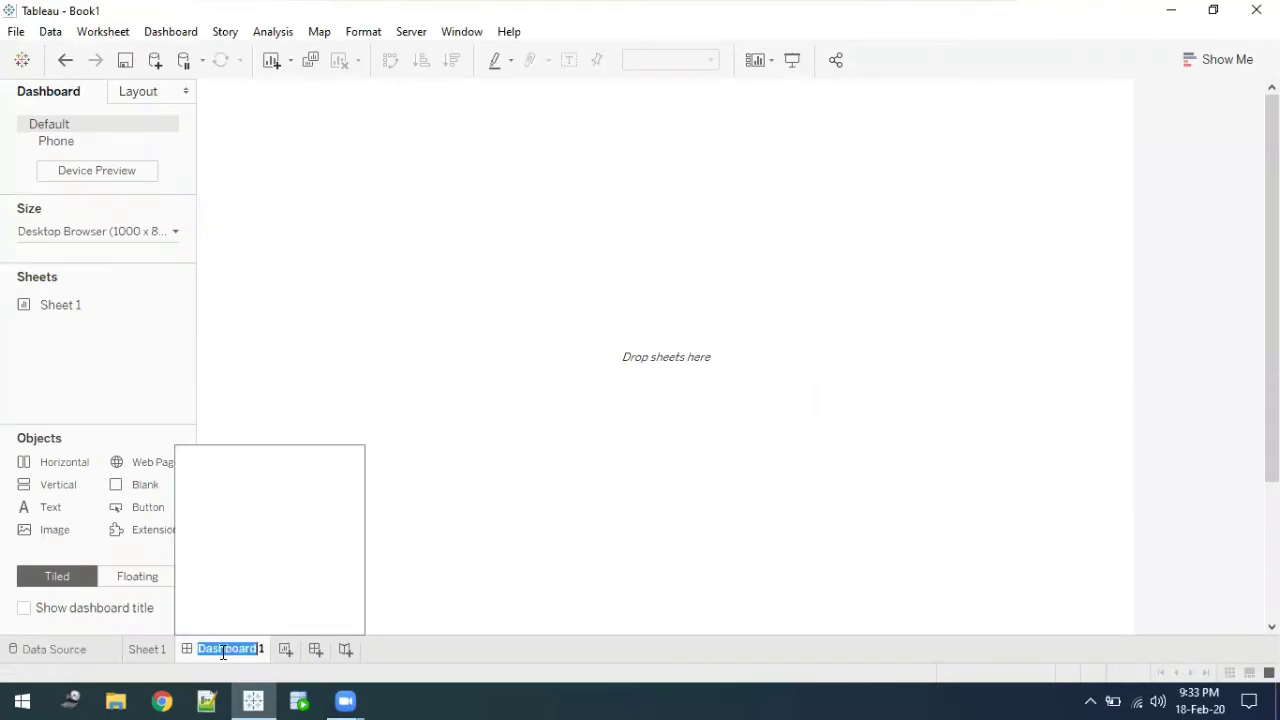
{"action": "key", "text": "ctrl+a"}
{"action": "key", "text": "BackSpace"}
{"action": "key", "text": "Return"}
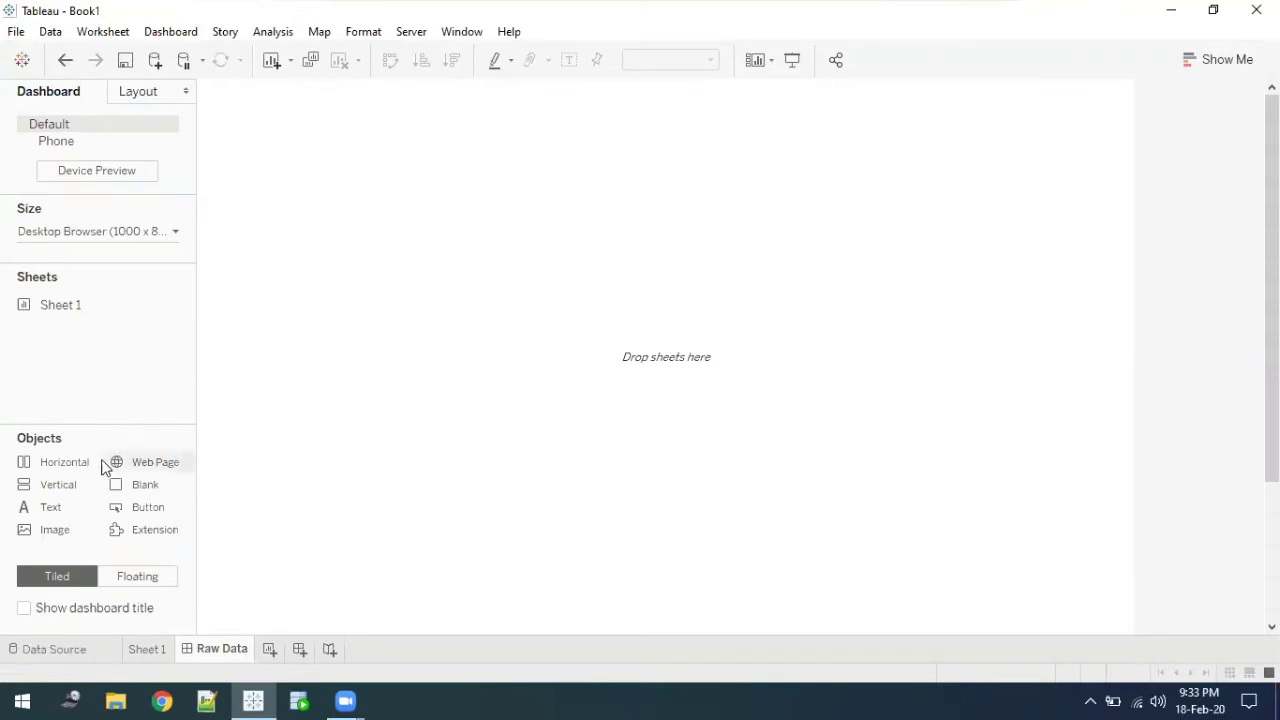
- Place Sheet 1 on the dashboard as a floating object and widen it
{"action": "left_click", "coordinate": [108, 579]}
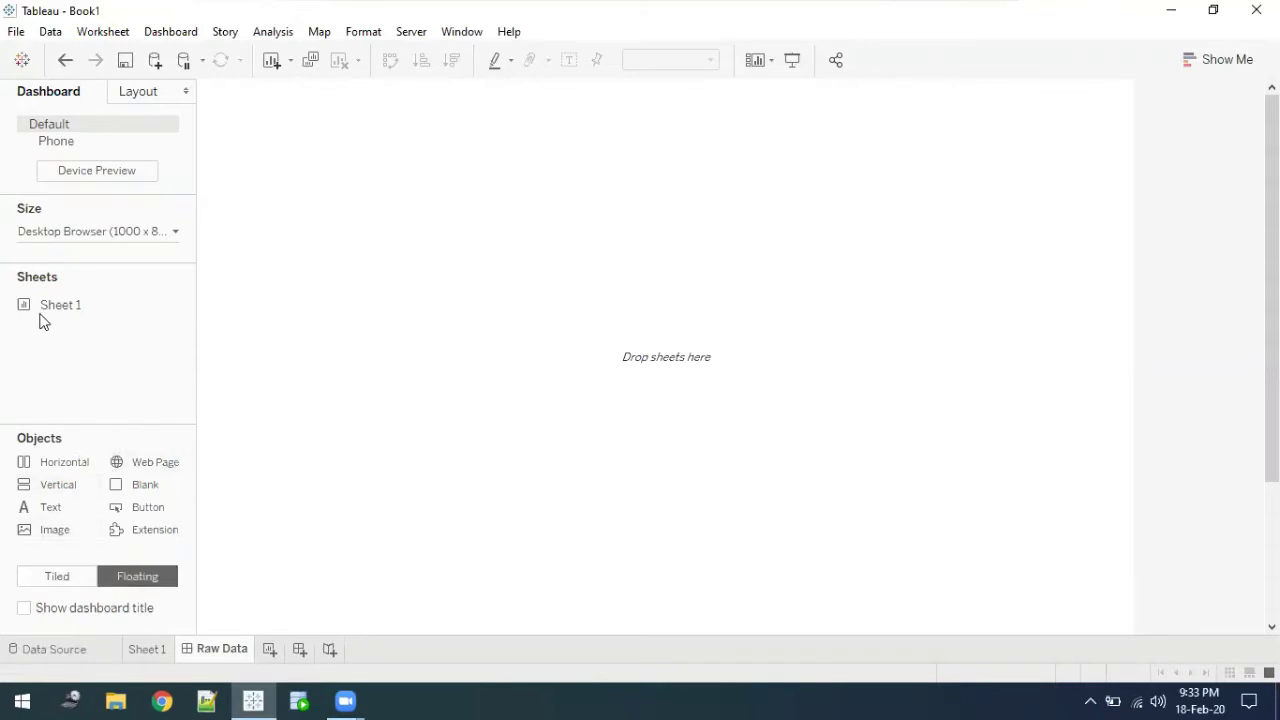
{"action": "left_click_drag", "start_coordinate": [43, 314], "coordinate": [266, 254]}
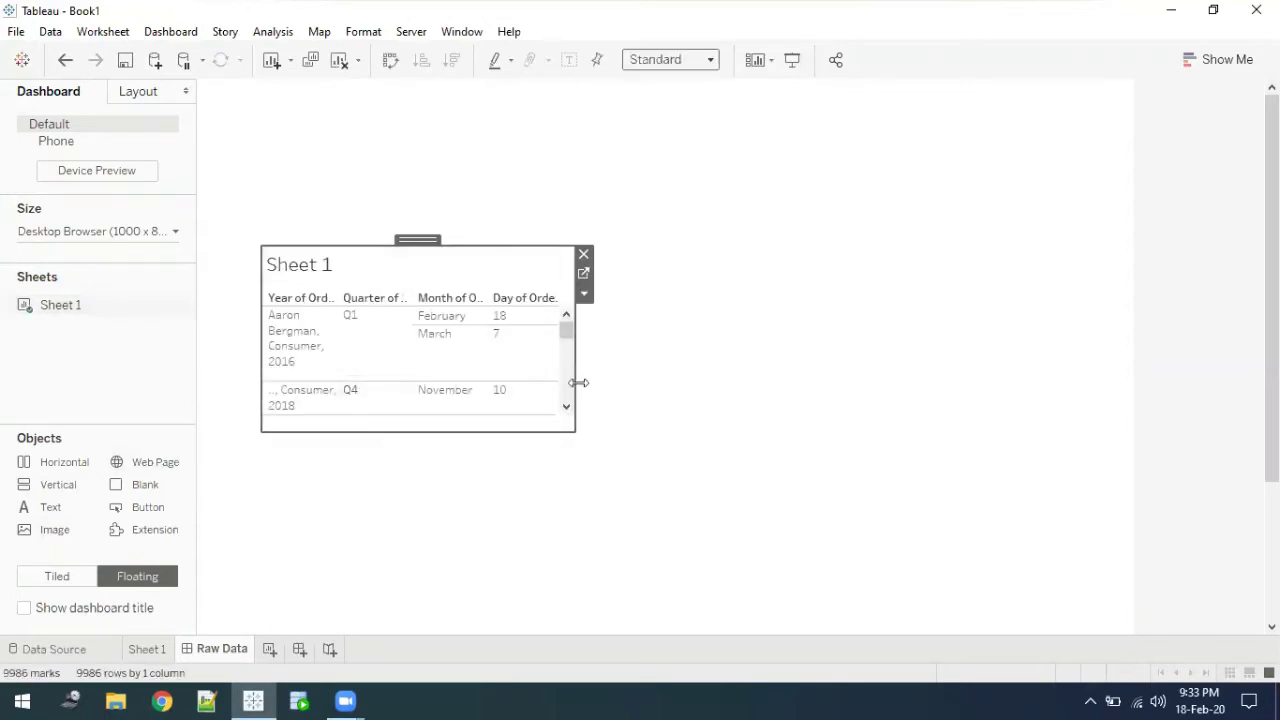
{"action": "left_click_drag", "start_coordinate": [579, 383], "coordinate": [1137, 288]}
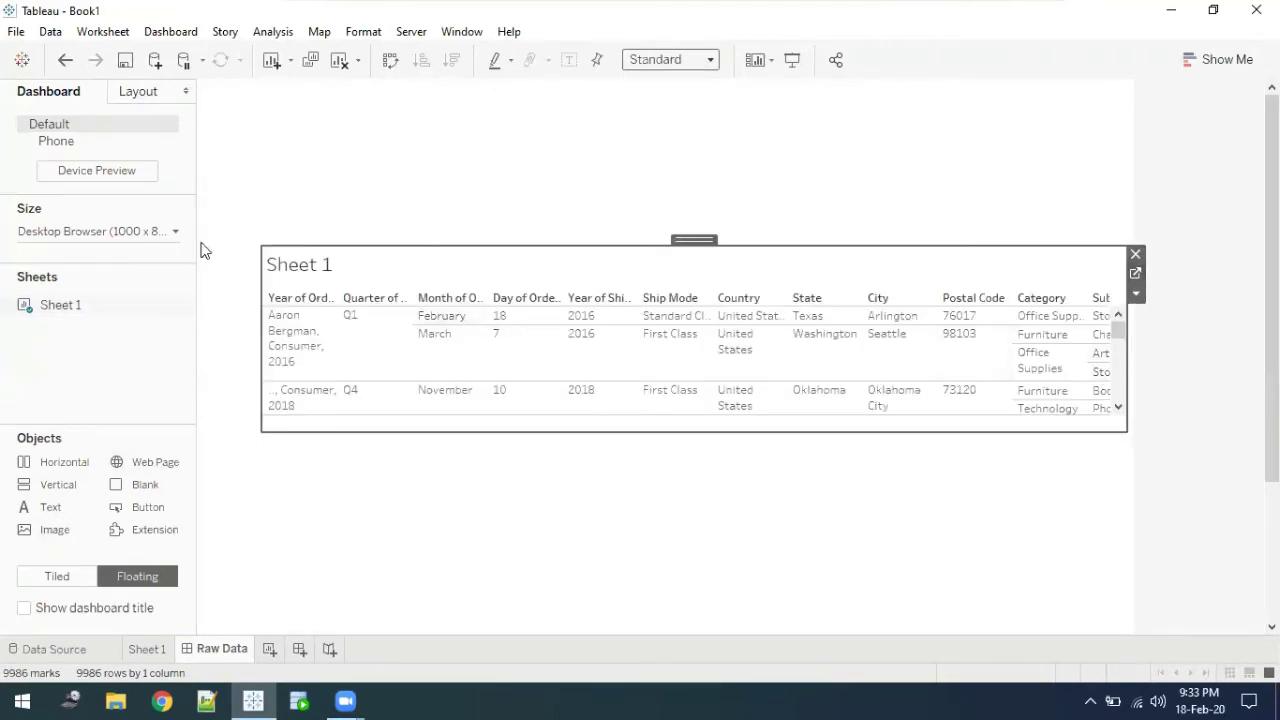
- Try Automatic sizing and move the table to the top-left, stretching it to full height
{"action": "left_click", "coordinate": [148, 232]}
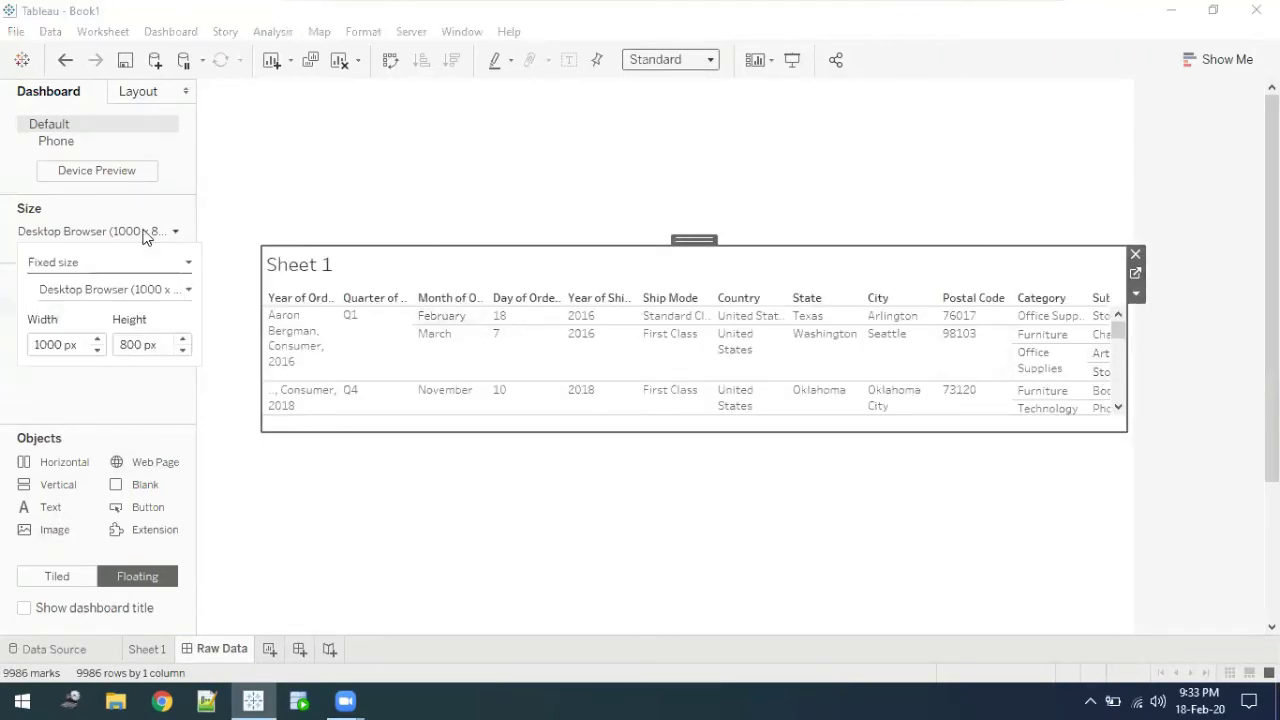
{"action": "left_click", "coordinate": [162, 298]}
{"action": "left_click", "coordinate": [124, 263]}
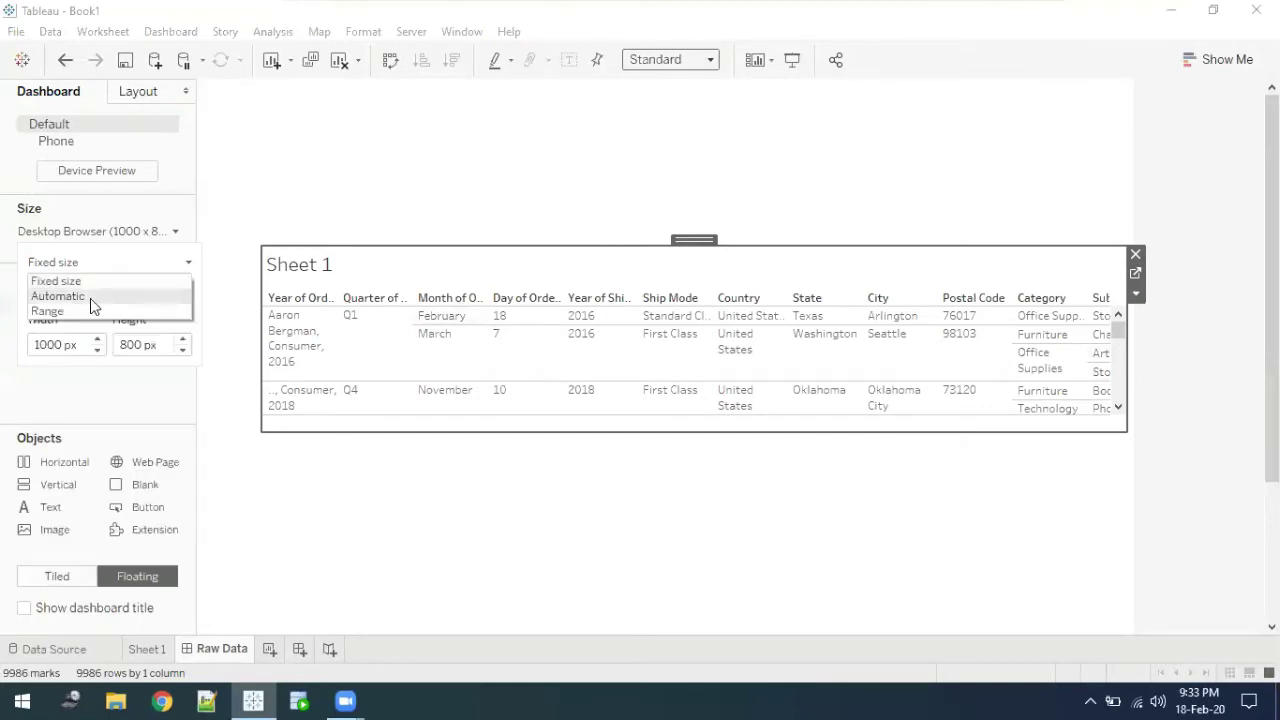
{"action": "left_click", "coordinate": [60, 296]}
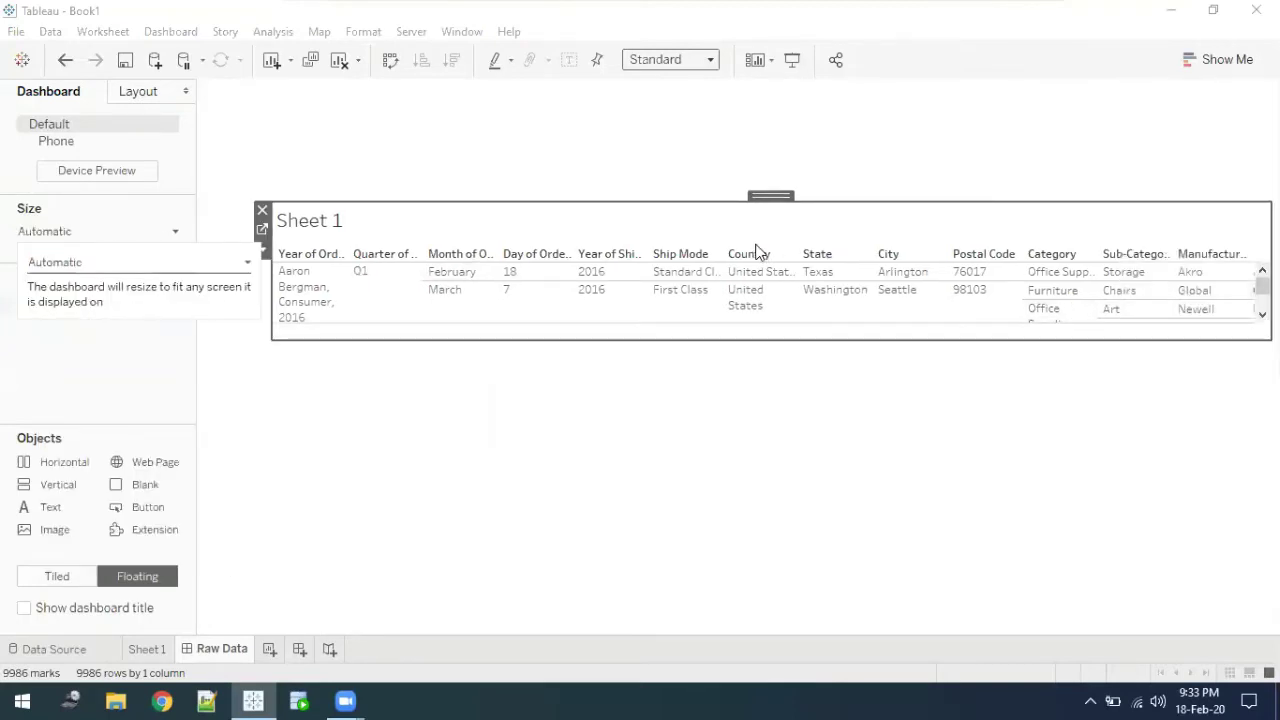
{"action": "left_click_drag", "start_coordinate": [649, 202], "coordinate": [648, 113]}
{"action": "left_click_drag", "start_coordinate": [271, 277], "coordinate": [214, 260]}
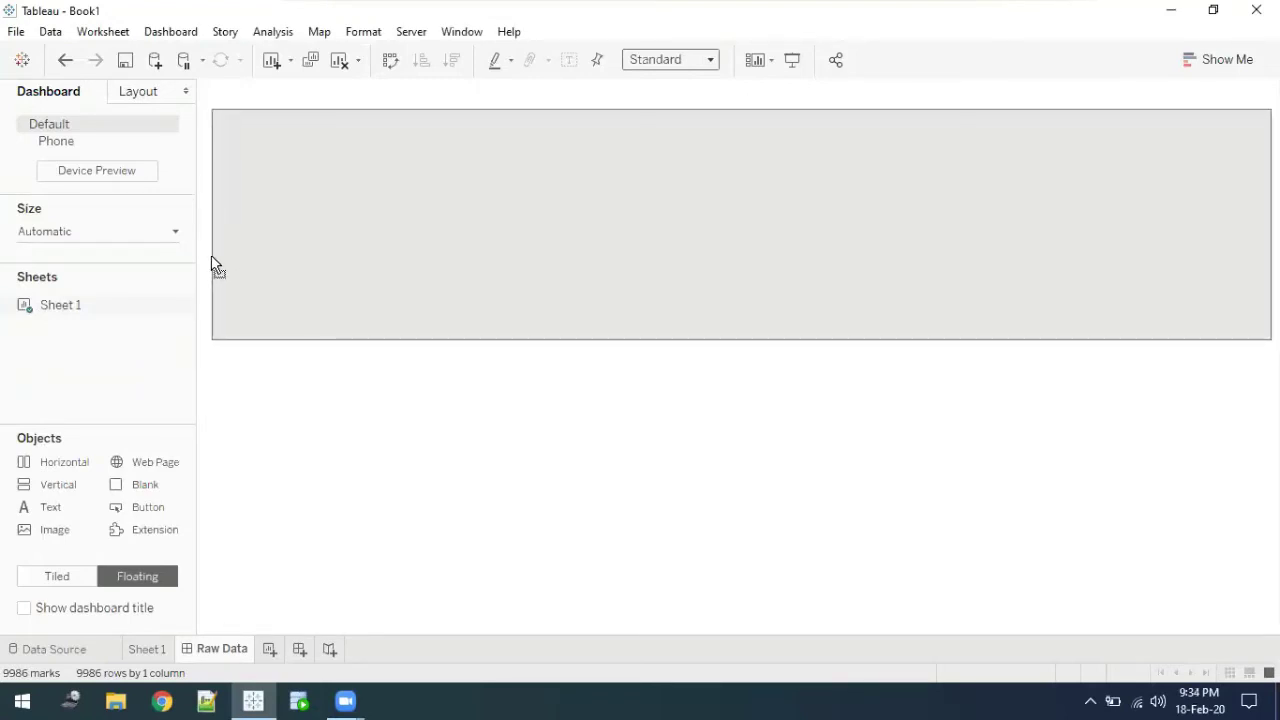
{"action": "left_click_drag", "start_coordinate": [213, 265], "coordinate": [210, 258]}
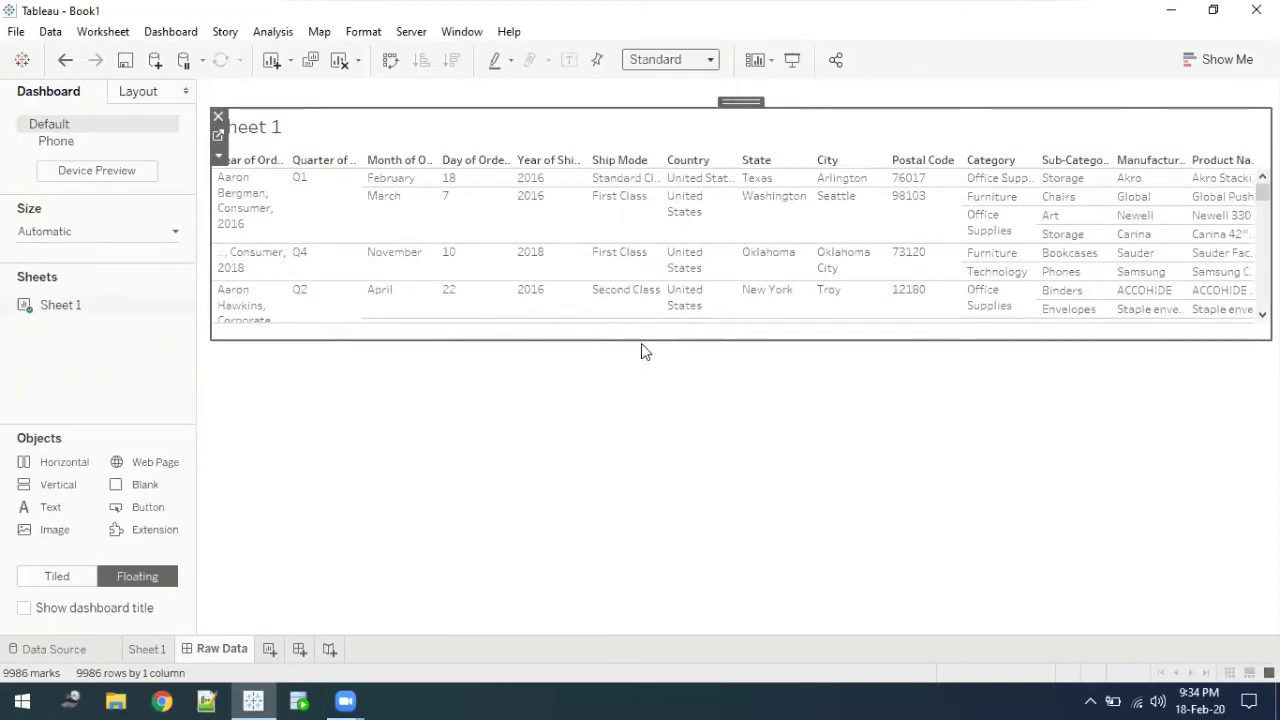
{"action": "left_click_drag", "start_coordinate": [642, 339], "coordinate": [640, 597]}
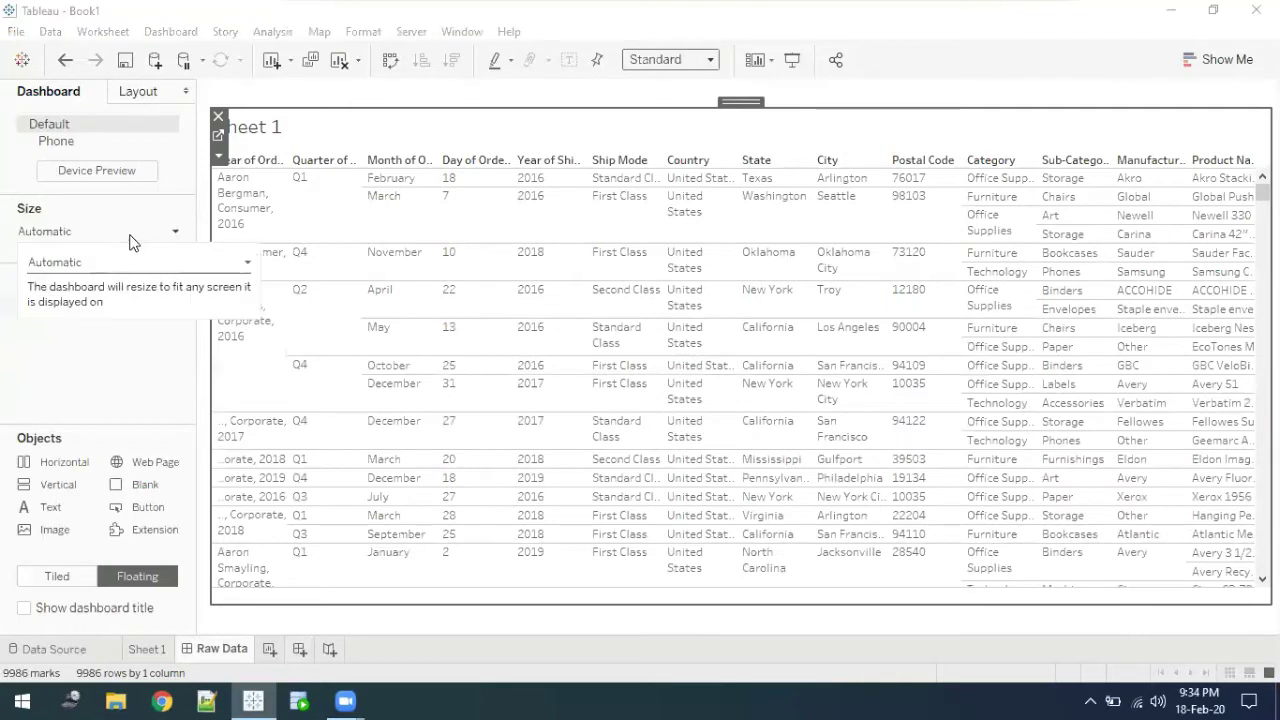
- Switch the dashboard to a fixed custom size and raise its width to 1555 px
{"action": "left_click", "coordinate": [117, 262]}
{"action": "left_click", "coordinate": [117, 262]}
{"action": "left_click", "coordinate": [137, 238]}
{"action": "left_click", "coordinate": [110, 236]}
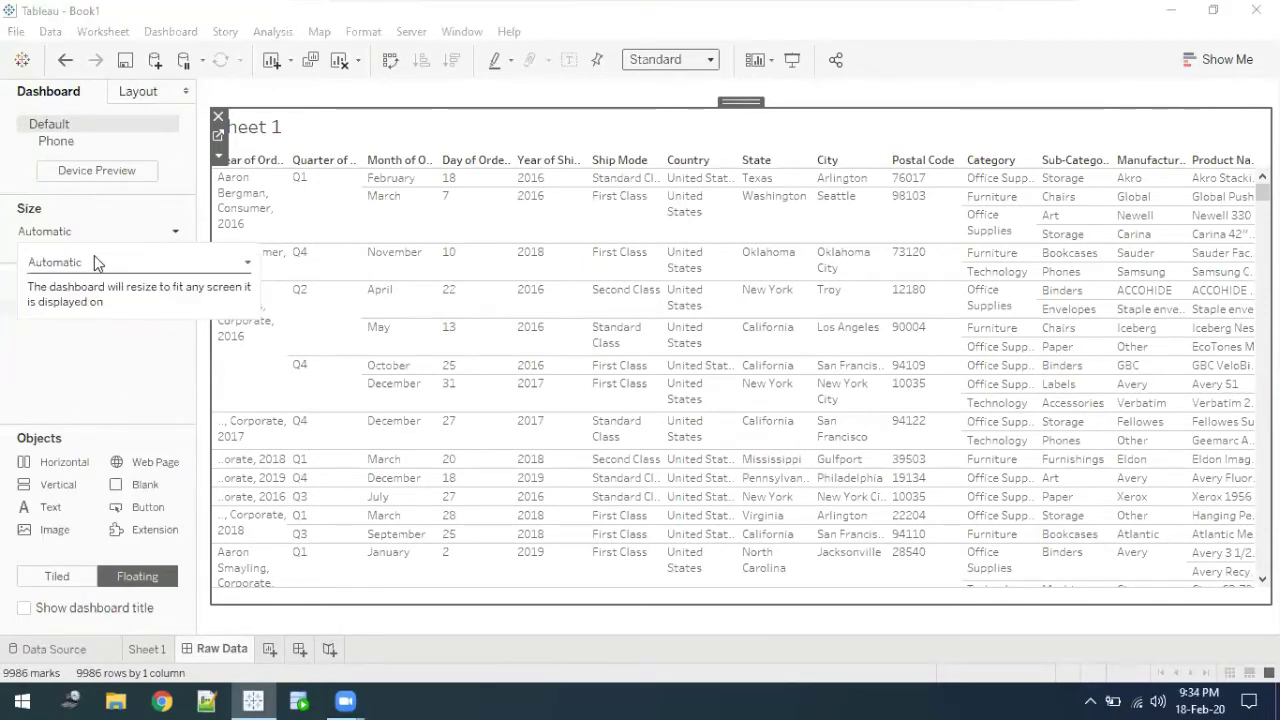
{"action": "left_click", "coordinate": [94, 262]}
{"action": "left_click", "coordinate": [72, 278]}
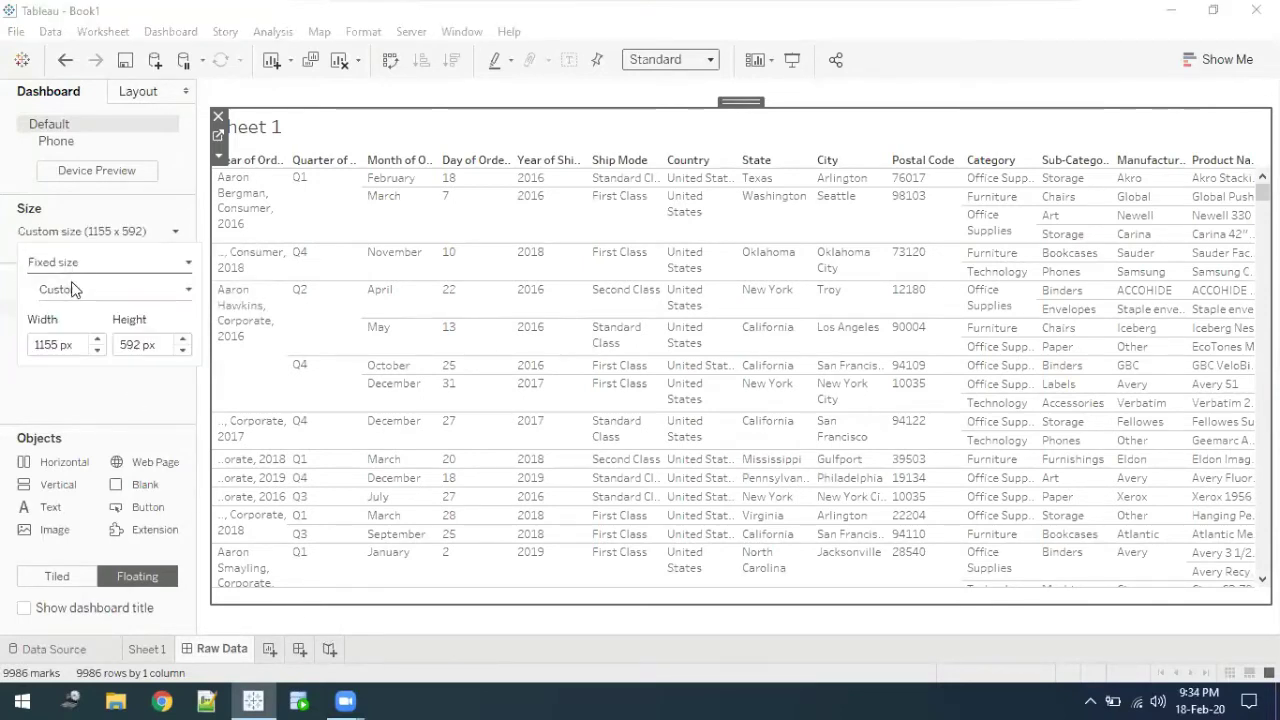
{"action": "left_click", "coordinate": [98, 341]}
{"action": "left_click", "coordinate": [98, 341]}
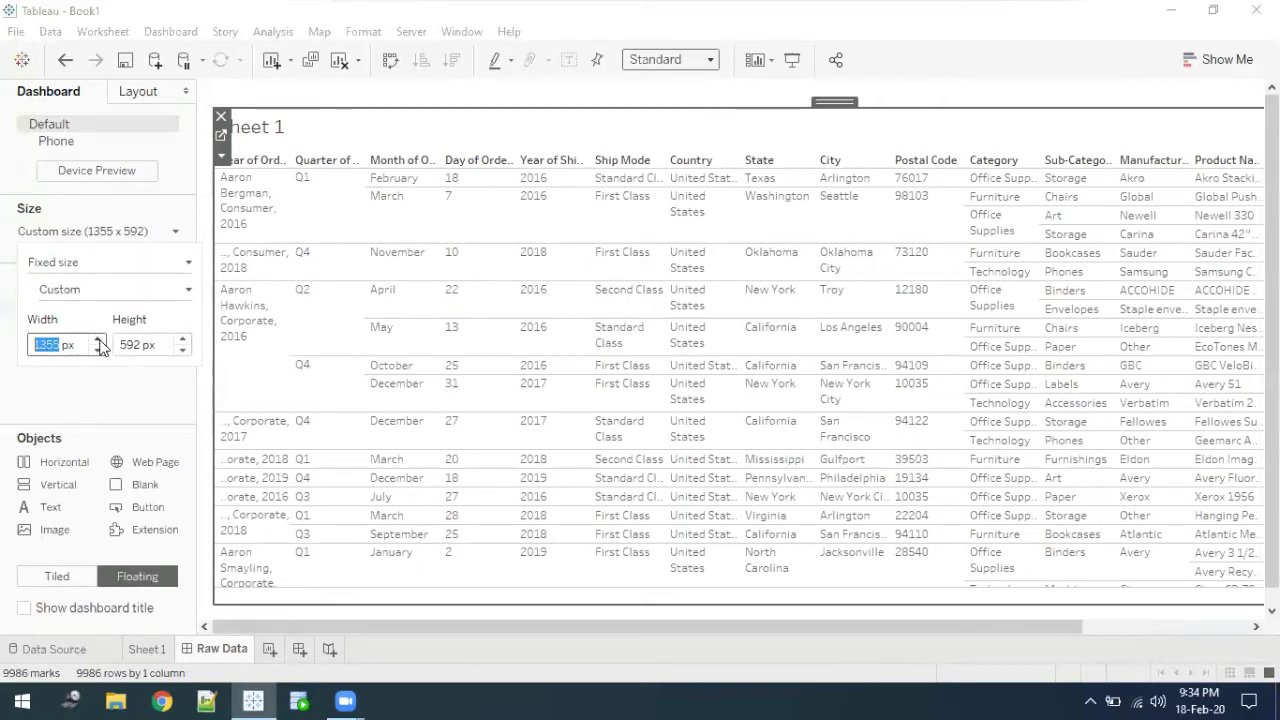
{"action": "left_click", "coordinate": [98, 341]}
{"action": "left_click", "coordinate": [98, 341]}
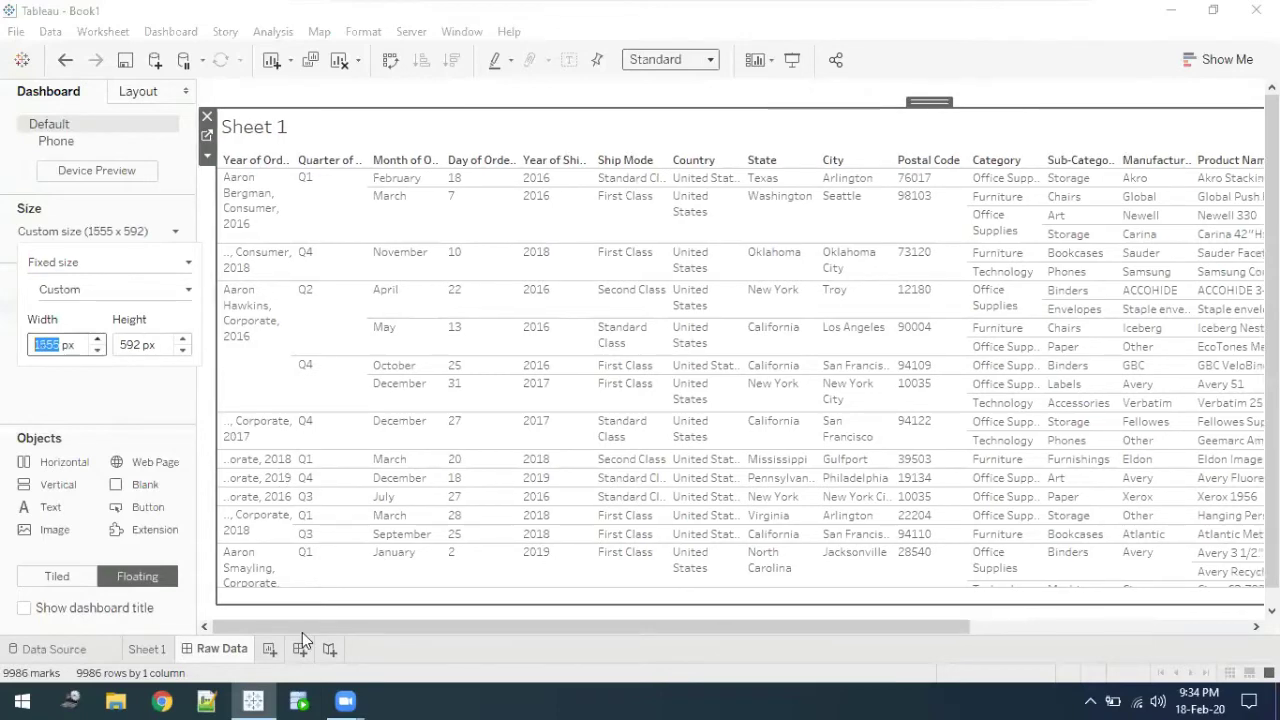
- Raise the width to 1655 px and check the table across the finished dashboard
{"action": "scroll", "coordinate": [345, 626], "scroll_direction": "right", "scroll_amount": 5}
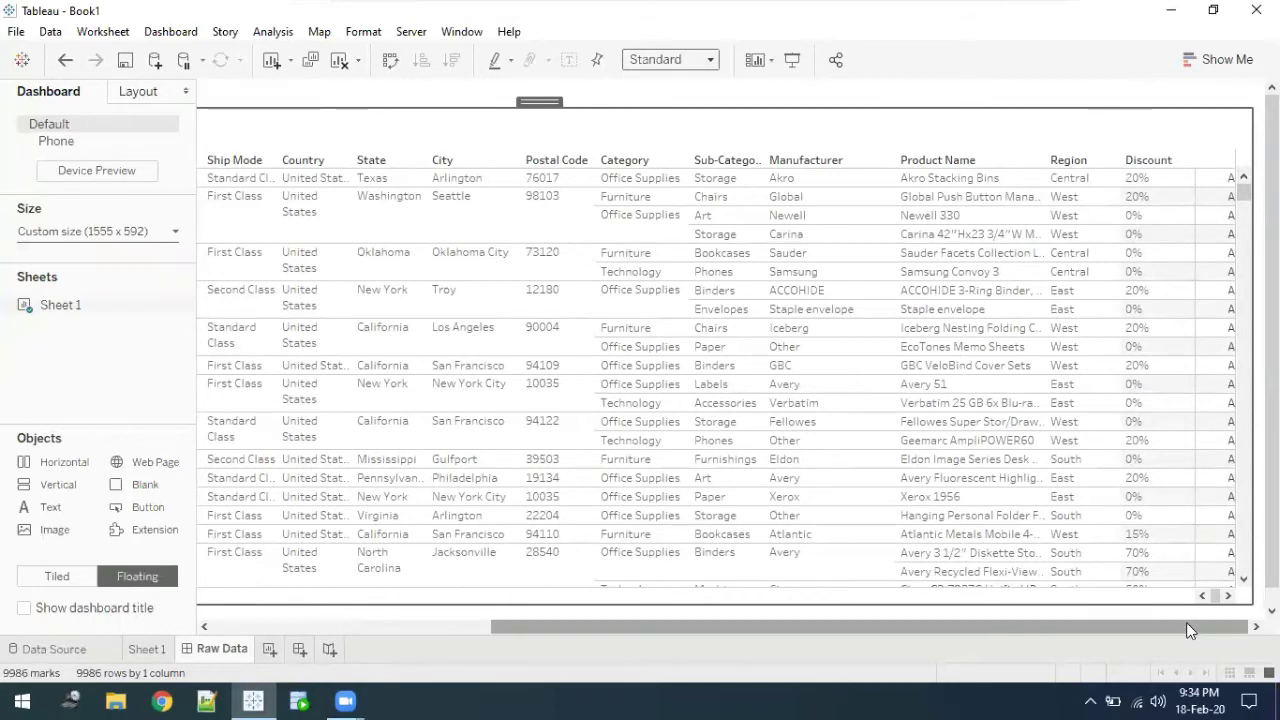
{"action": "mouse_move", "coordinate": [1186, 622]}
{"action": "left_mouse_down"}
{"action": "mouse_move", "coordinate": [1049, 628]}
{"action": "mouse_move", "coordinate": [1184, 622]}
{"action": "left_mouse_up"}
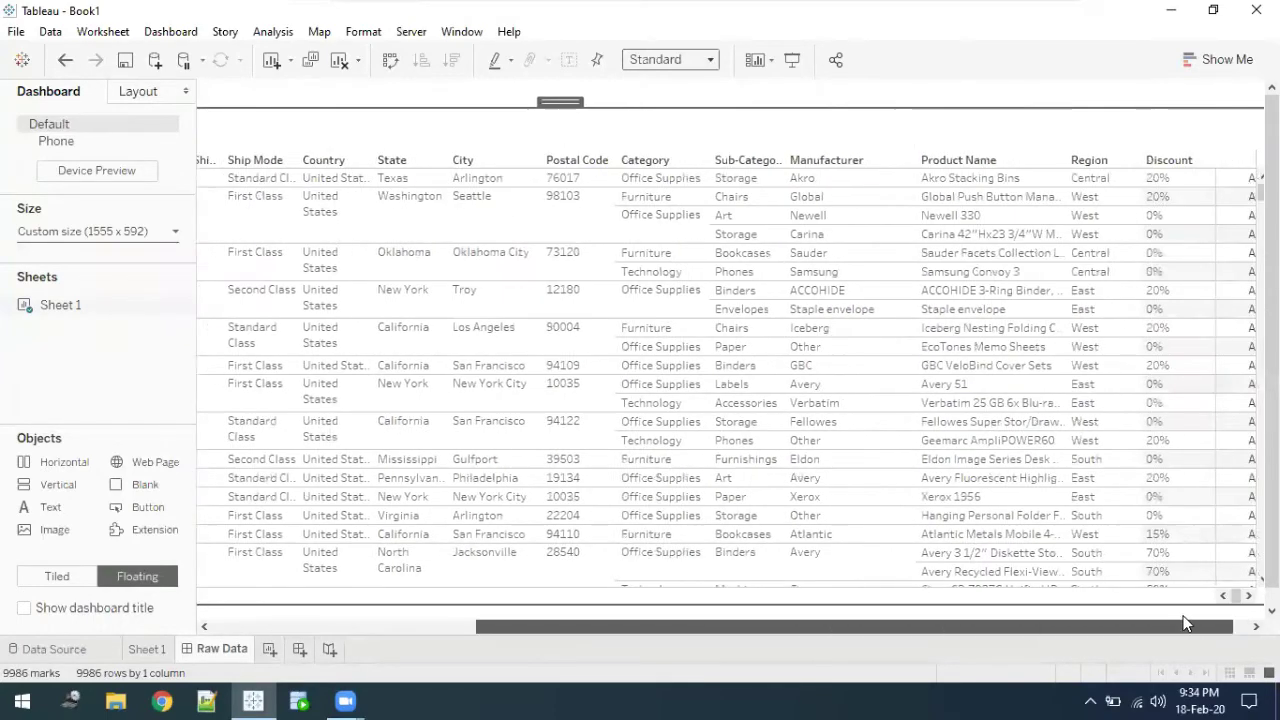
{"action": "scroll", "coordinate": [1074, 624], "scroll_direction": "left", "scroll_amount": 5}
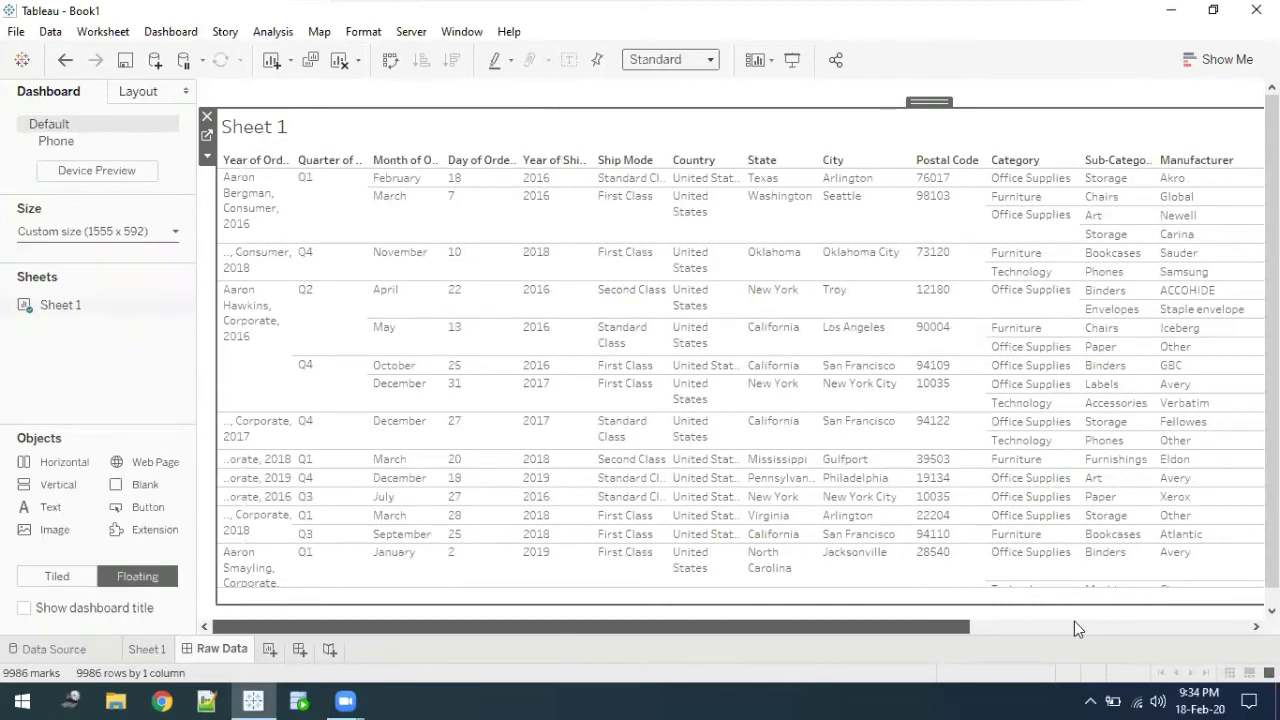
{"action": "scroll", "coordinate": [1074, 628], "scroll_direction": "right", "scroll_amount": 5}
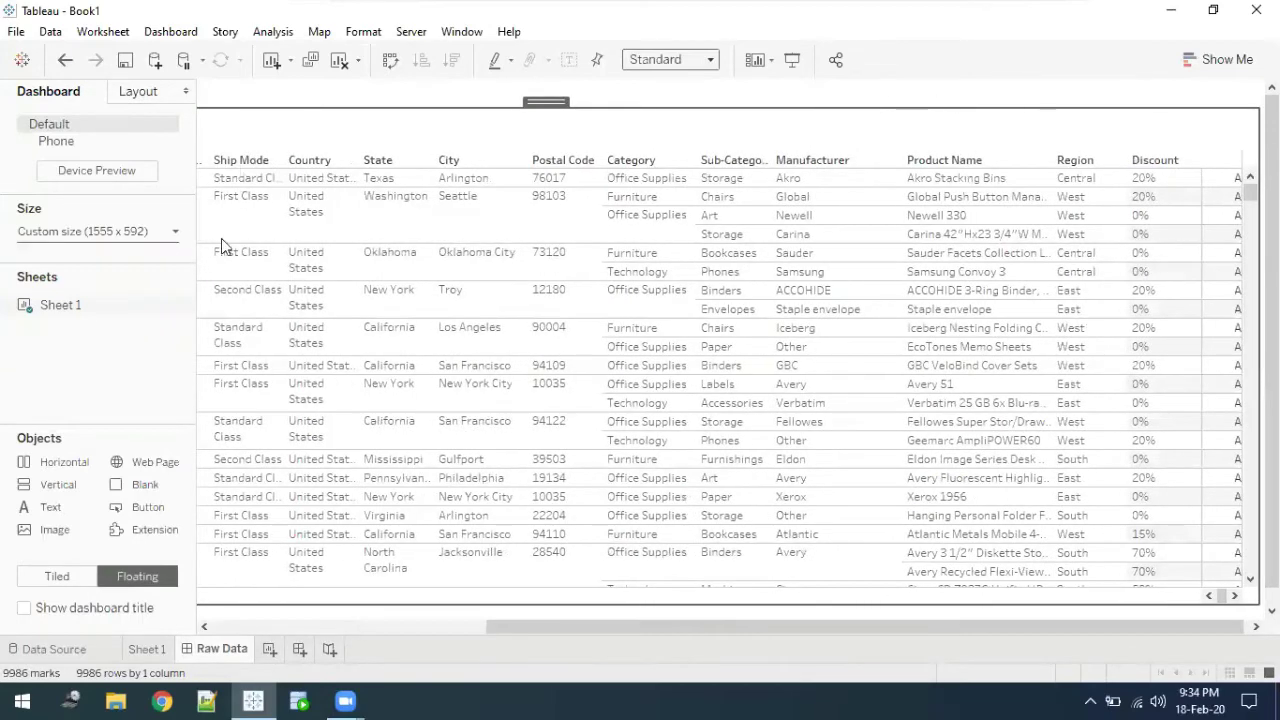
{"action": "left_click", "coordinate": [140, 232]}
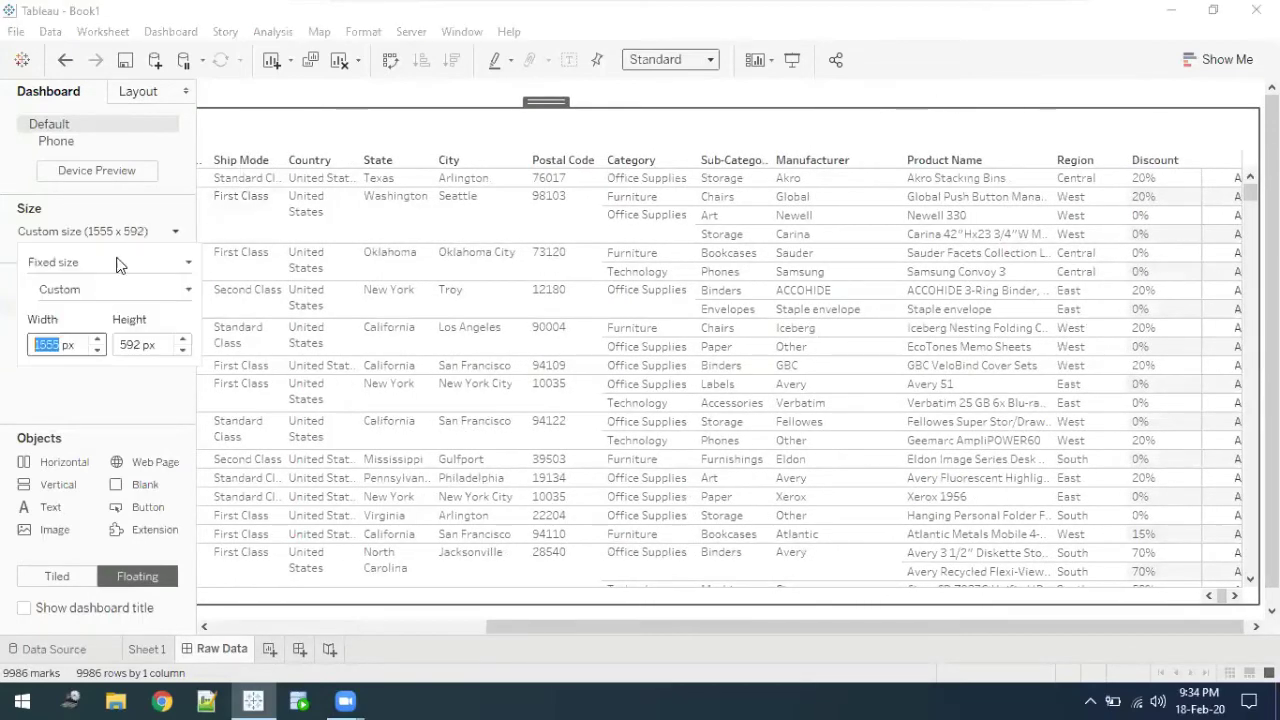
{"action": "left_click", "coordinate": [98, 340]}
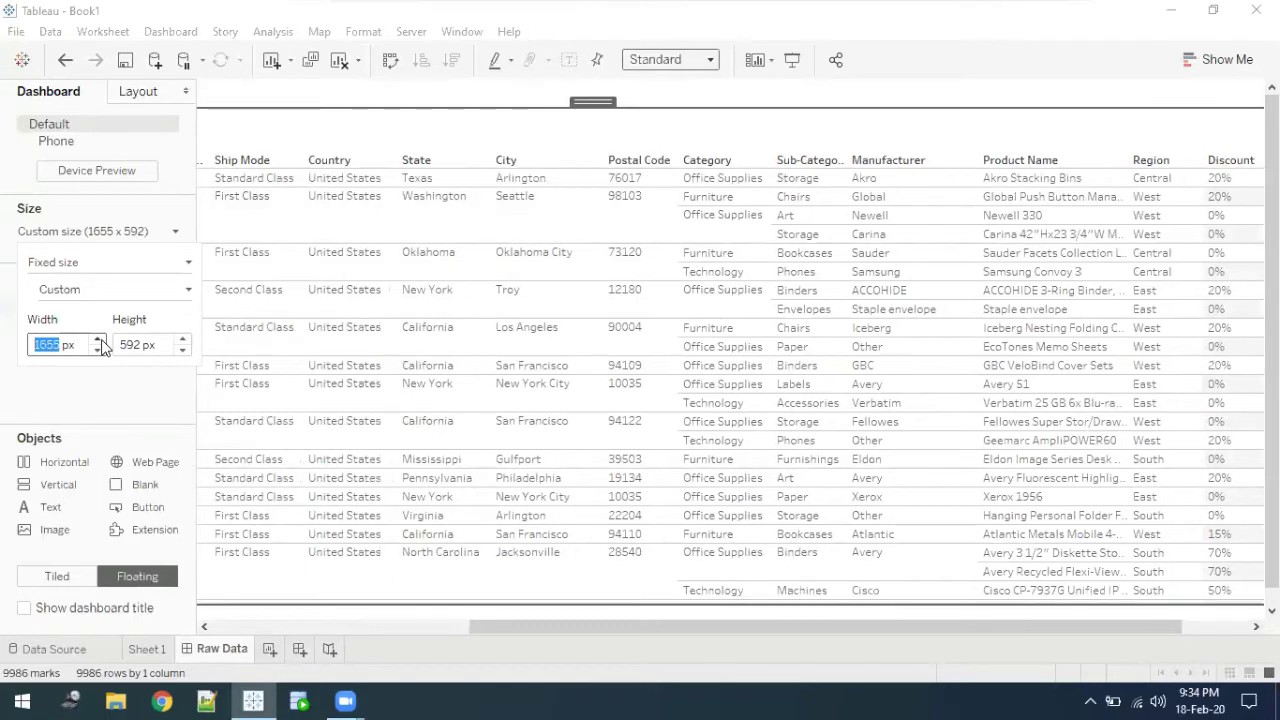
{"action": "scroll", "coordinate": [569, 574], "scroll_direction": "left", "scroll_amount": 5}
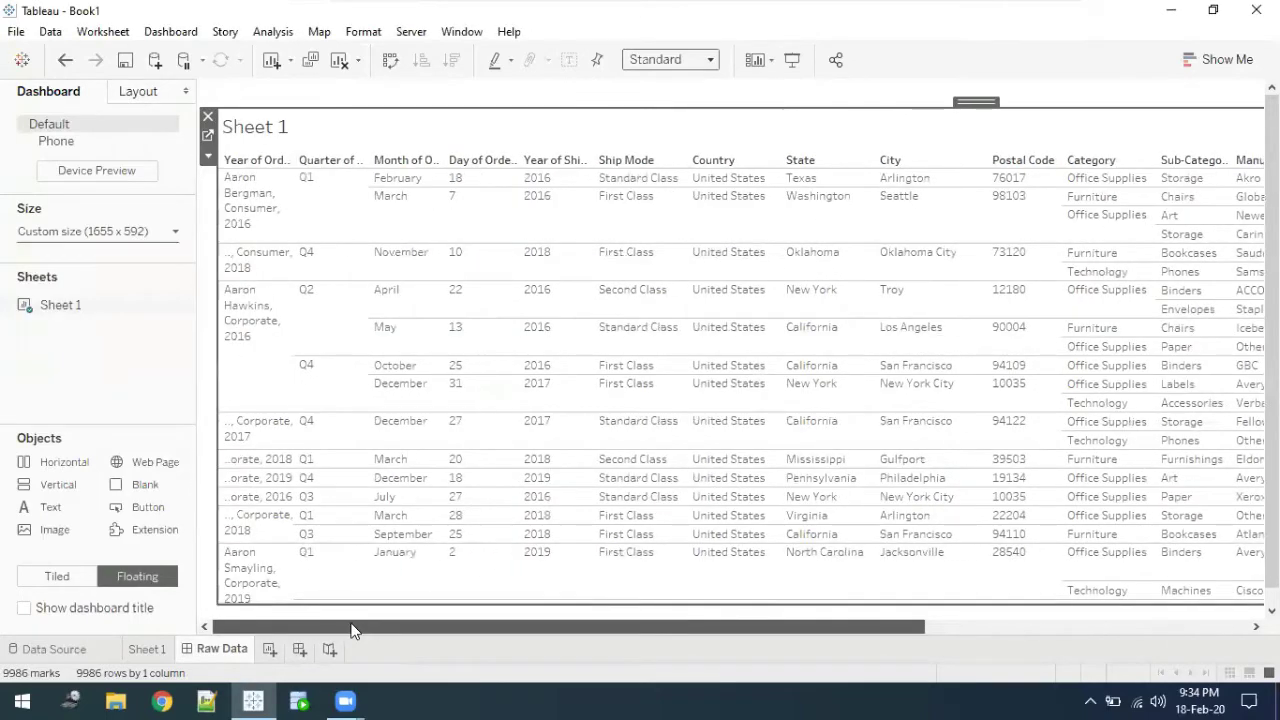
{"action": "scroll", "coordinate": [352, 629], "scroll_direction": "right", "scroll_amount": 6}
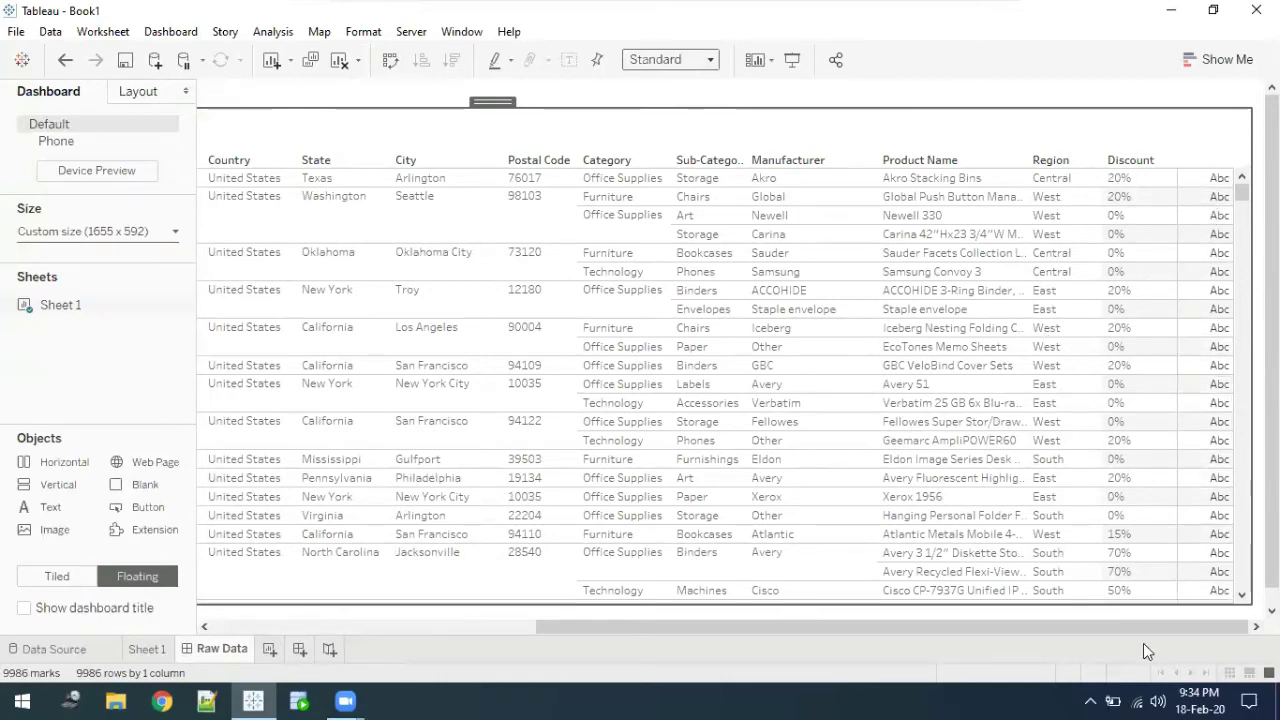
{"action": "scroll", "coordinate": [1031, 625], "scroll_direction": "left", "scroll_amount": 6}
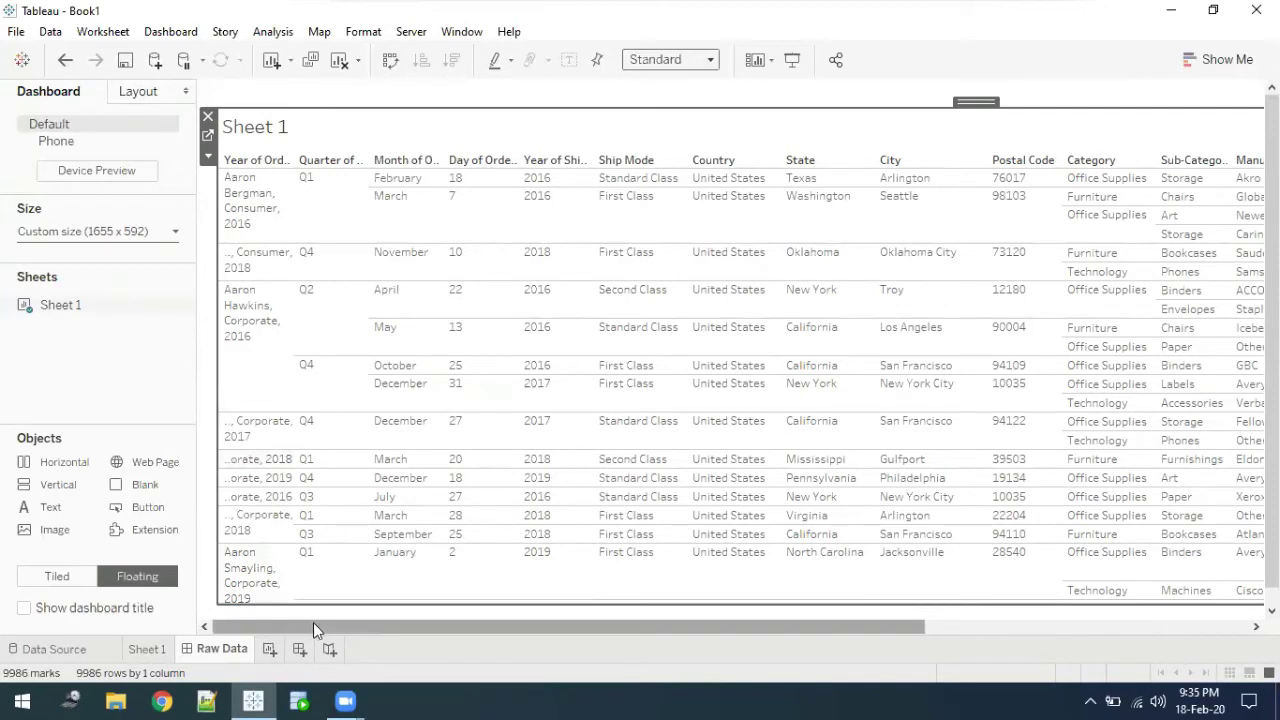
{"action": "left_click_drag", "start_coordinate": [313, 626], "coordinate": [232, 628]}
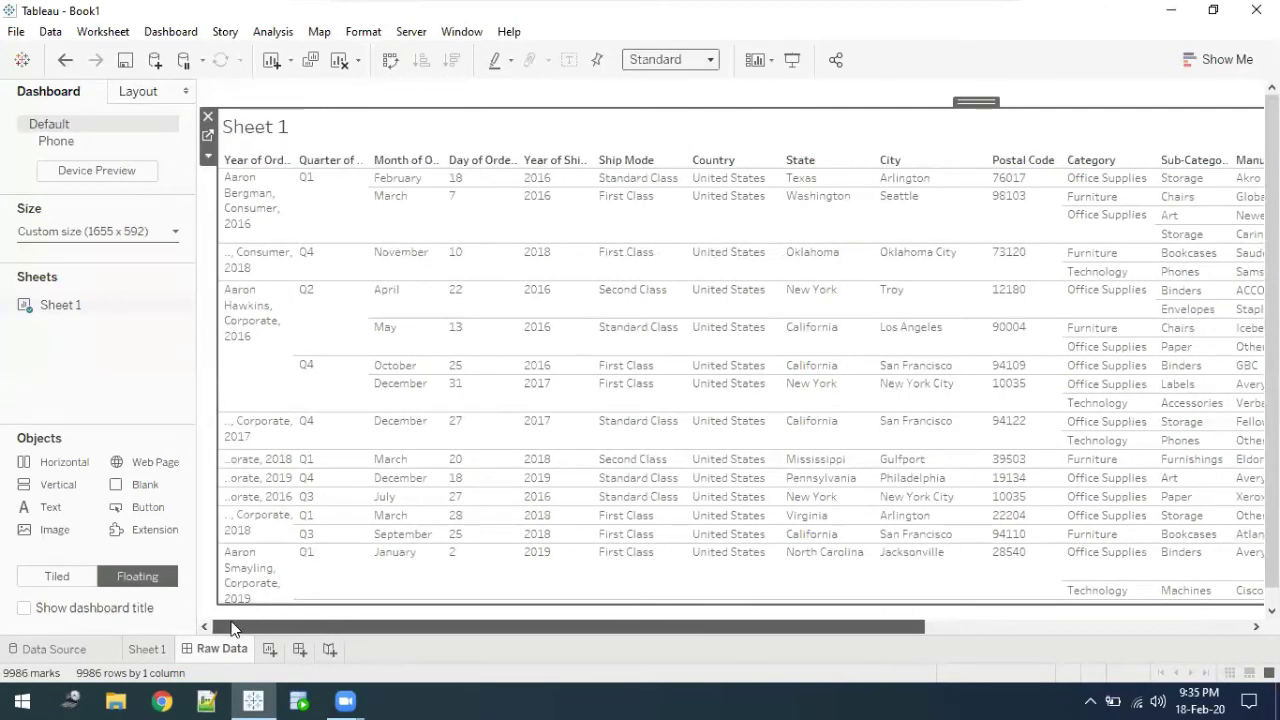
{"action": "left_click", "coordinate": [236, 615]}
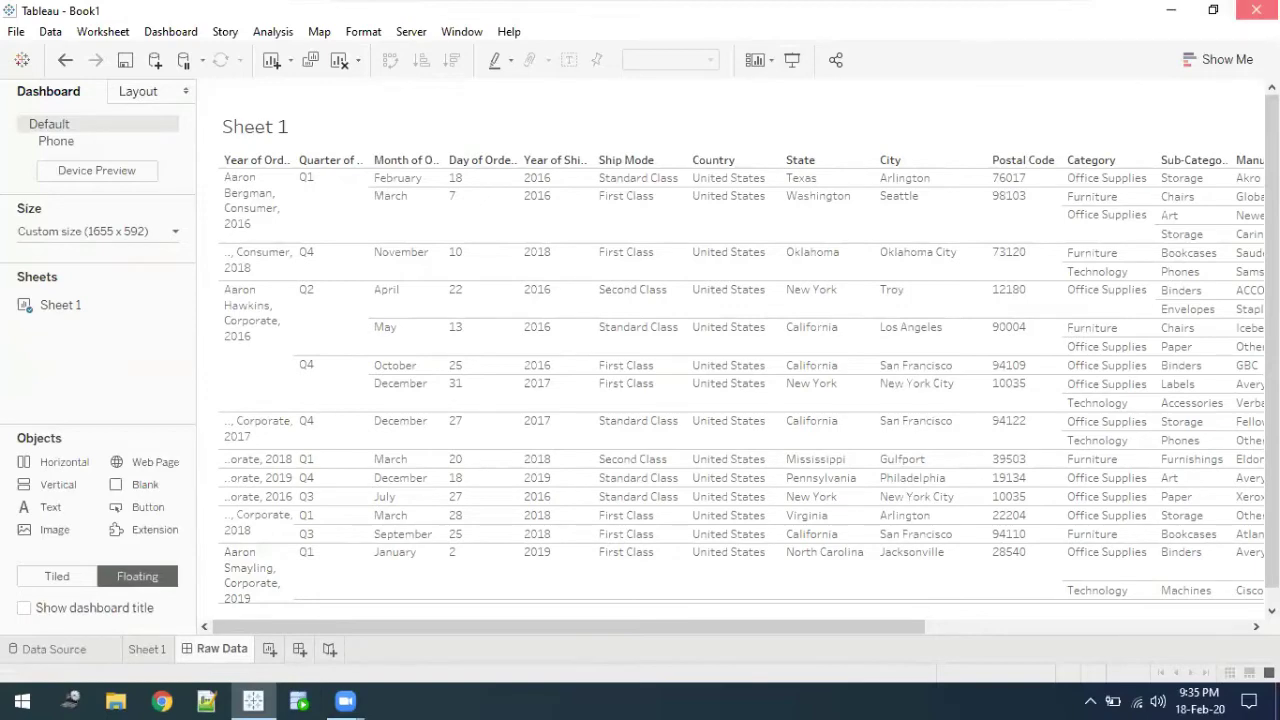
- Put Tableau away and bring Notepad++ with oracle.txt back to the front
{"action": "left_click", "coordinate": [1256, 10]}
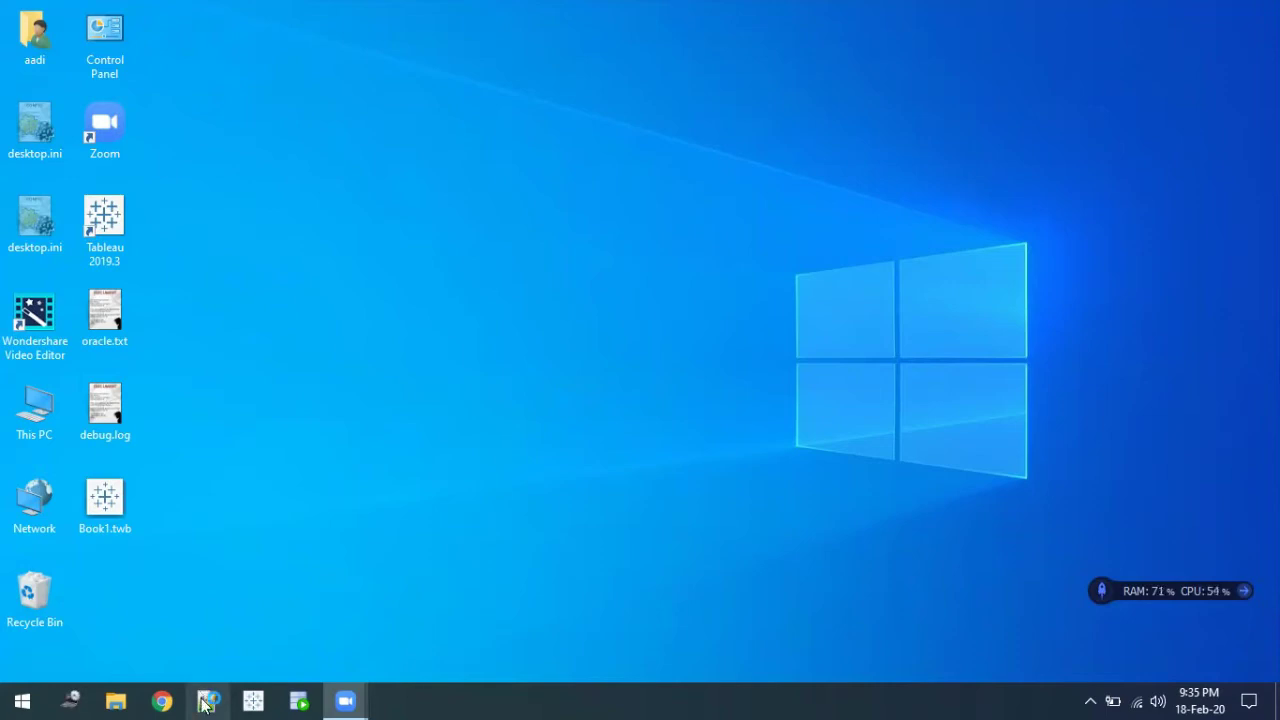
{"action": "left_click_drag", "start_coordinate": [205, 703], "coordinate": [107, 510]}
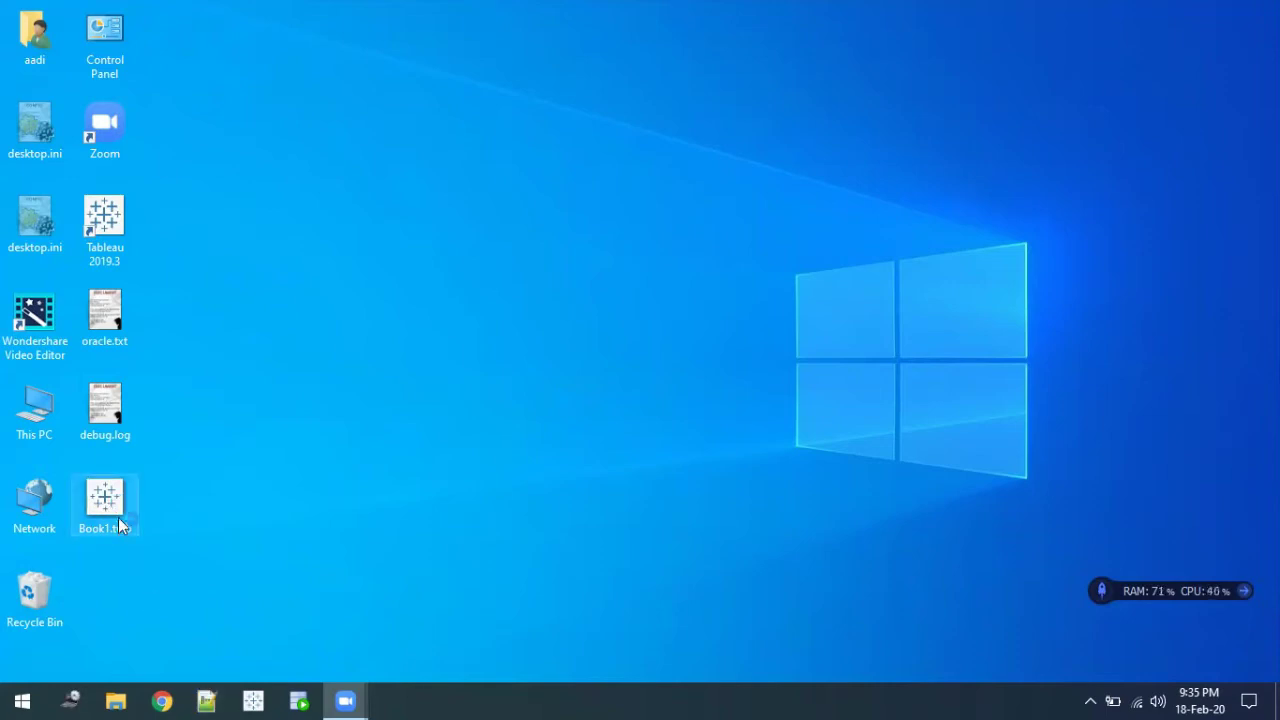
{"action": "left_click_drag", "start_coordinate": [111, 514], "coordinate": [112, 519]}
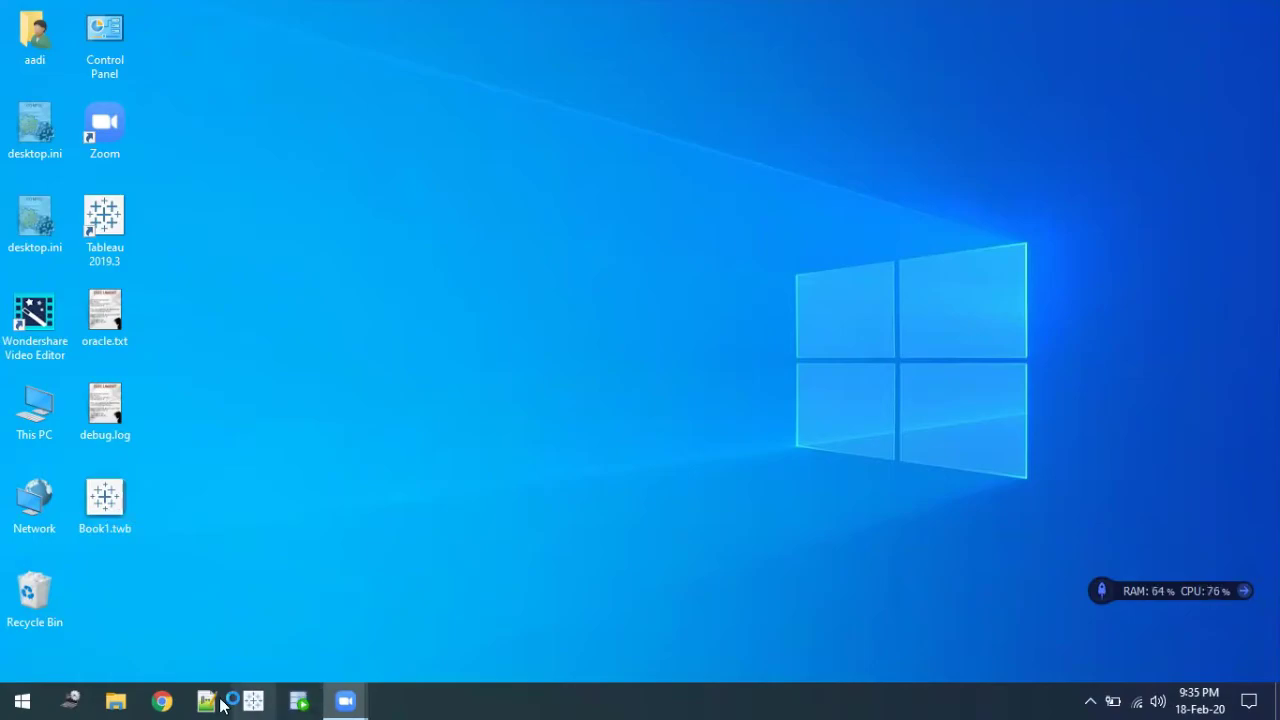
{"action": "left_click", "coordinate": [205, 703]}
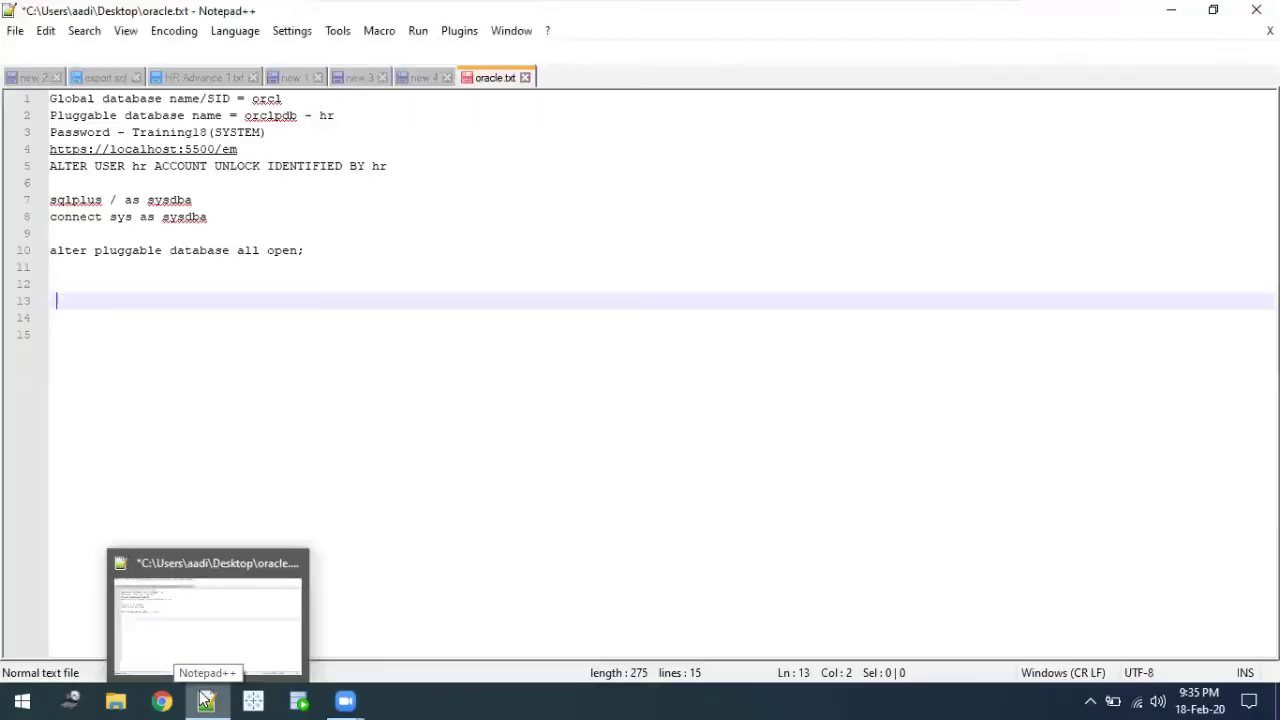
- Create a new document, then load Book1.twb into a maximized Notepad++ window
{"action": "left_click", "coordinate": [585, 145]}
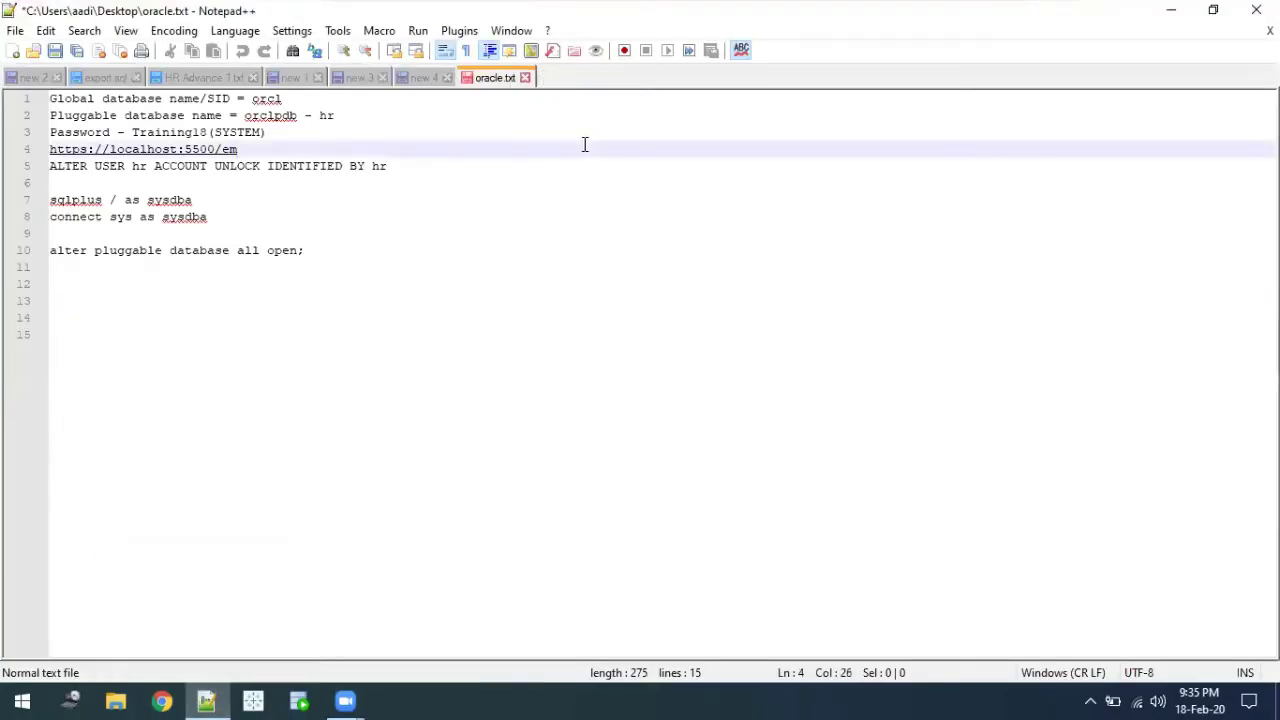
{"action": "key", "text": "ctrl+n"}
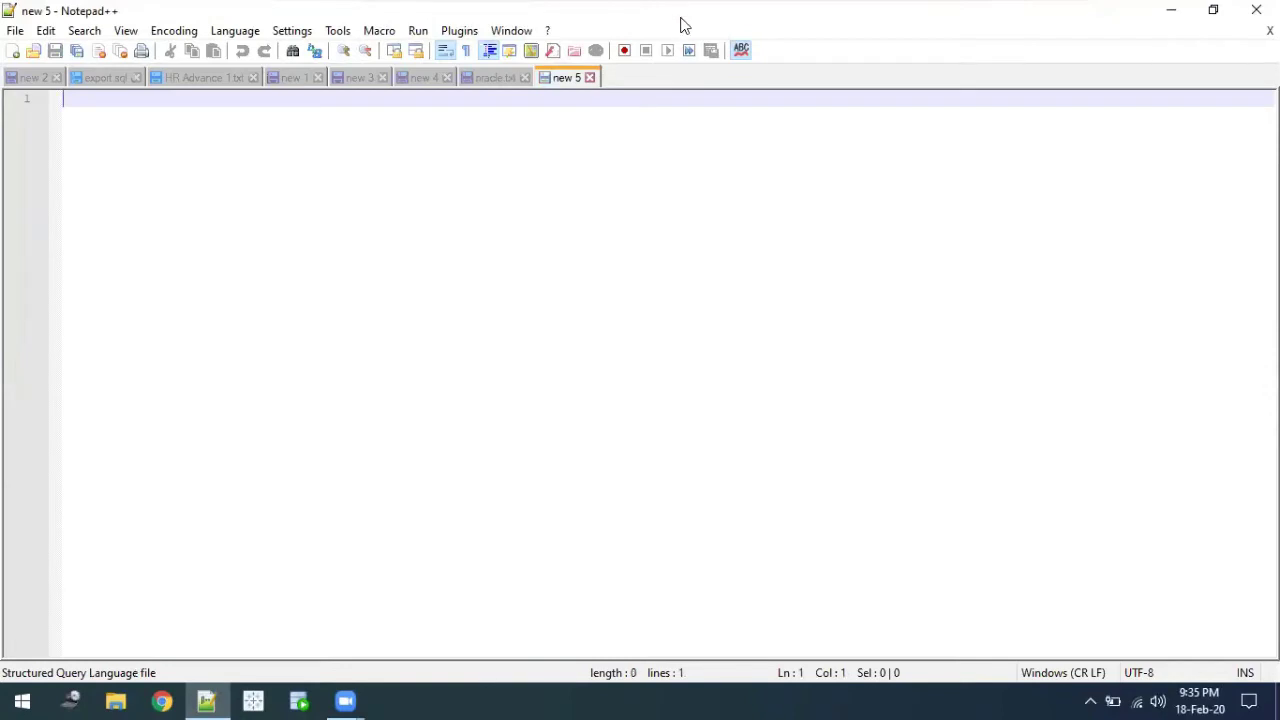
{"action": "left_click_drag", "start_coordinate": [678, 12], "coordinate": [737, 129]}
{"action": "left_click_drag", "start_coordinate": [104, 500], "coordinate": [750, 406]}
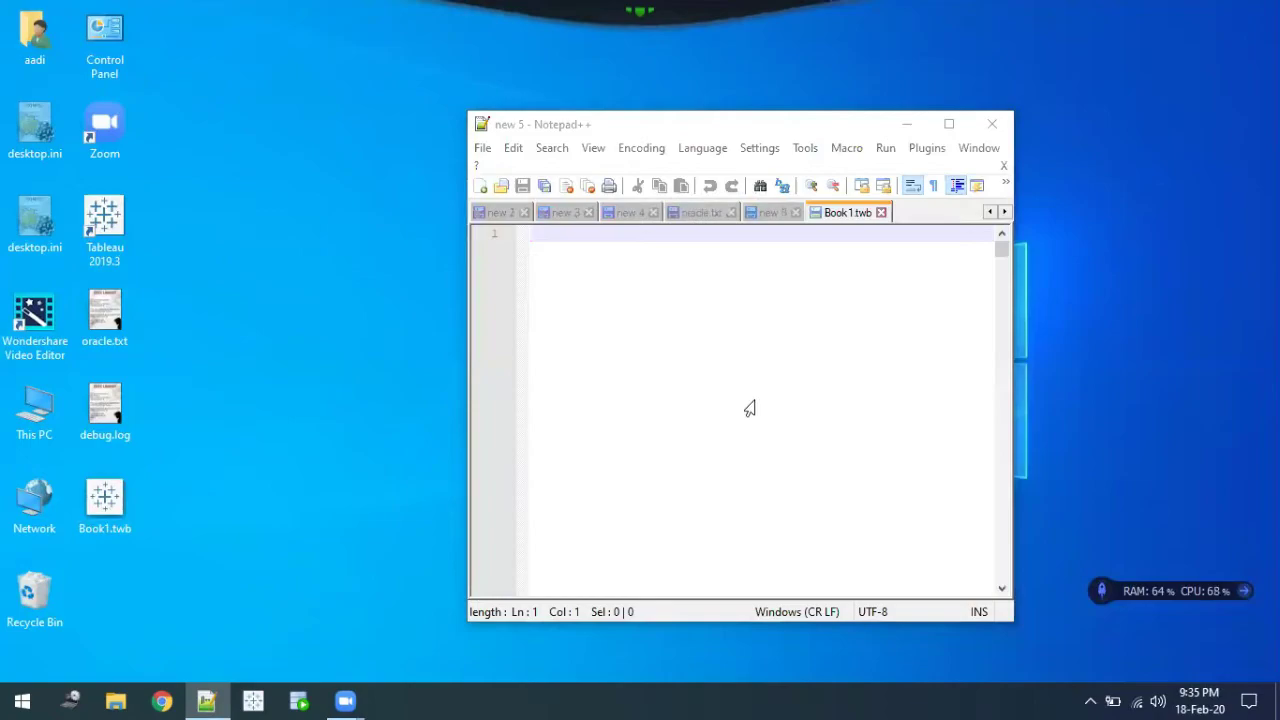
{"action": "left_click", "coordinate": [949, 124]}
- Browse the workbook XML, selecting part of version 2019.3.0 on line 4 and reaching line 184
{"action": "scroll", "coordinate": [358, 254], "scroll_direction": "down", "scroll_amount": 1}
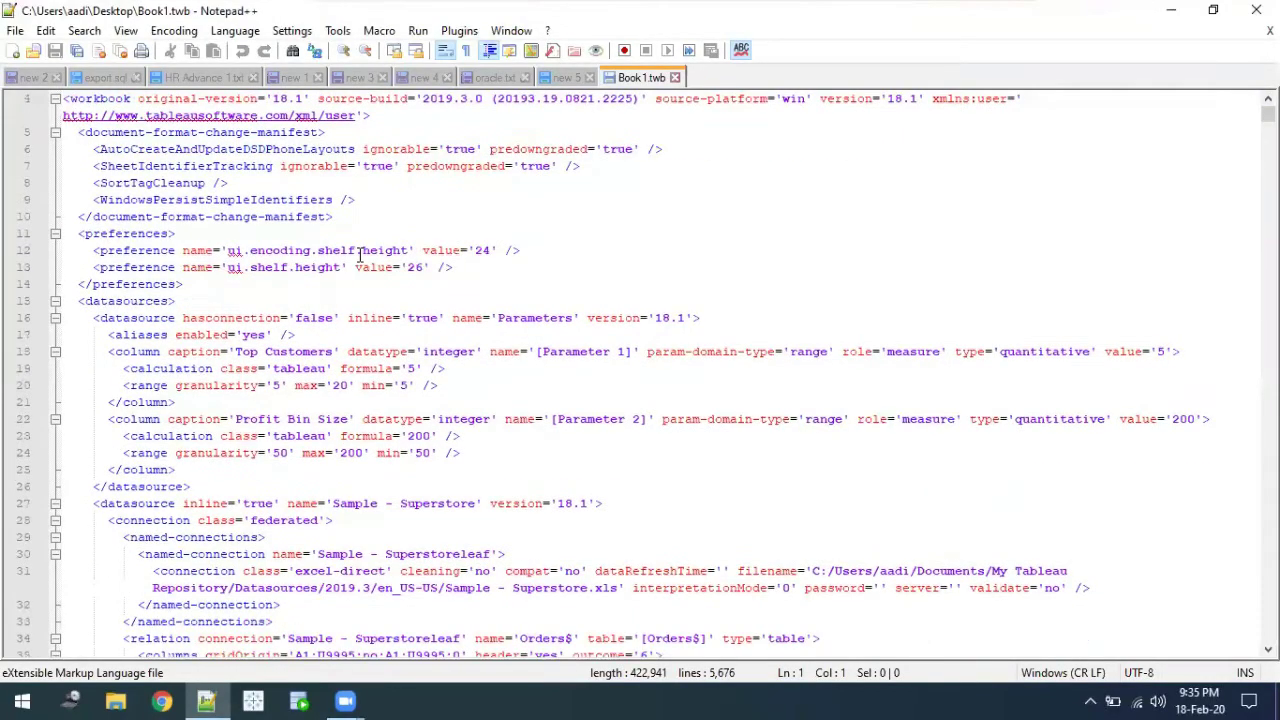
{"action": "scroll", "coordinate": [189, 340], "scroll_direction": "up", "scroll_amount": 1}
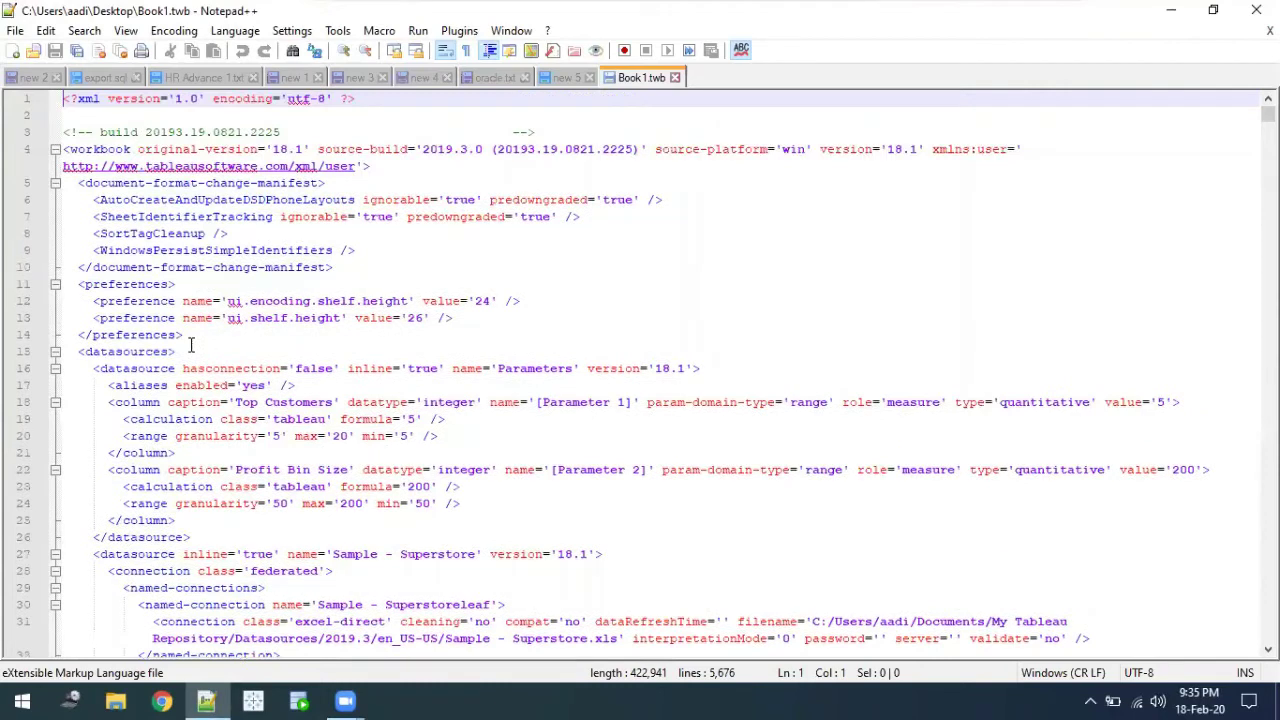
{"action": "left_click", "coordinate": [409, 149]}
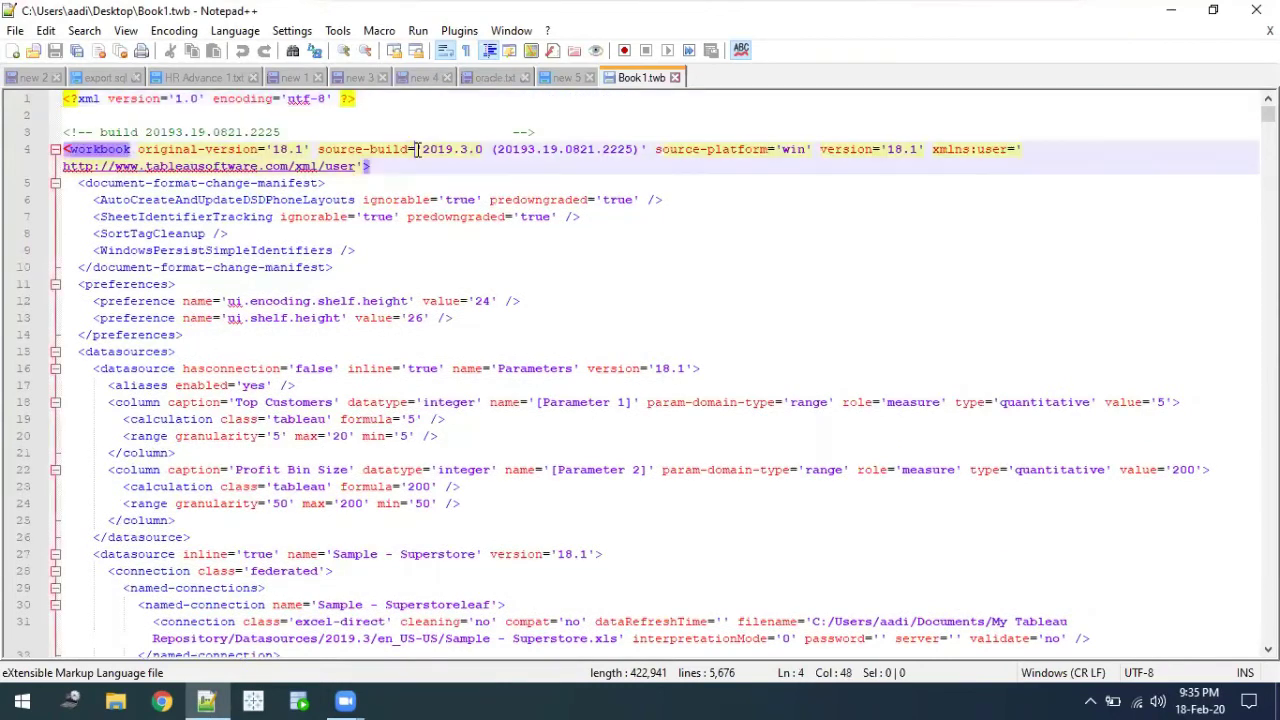
{"action": "left_click_drag", "start_coordinate": [452, 149], "coordinate": [459, 150]}
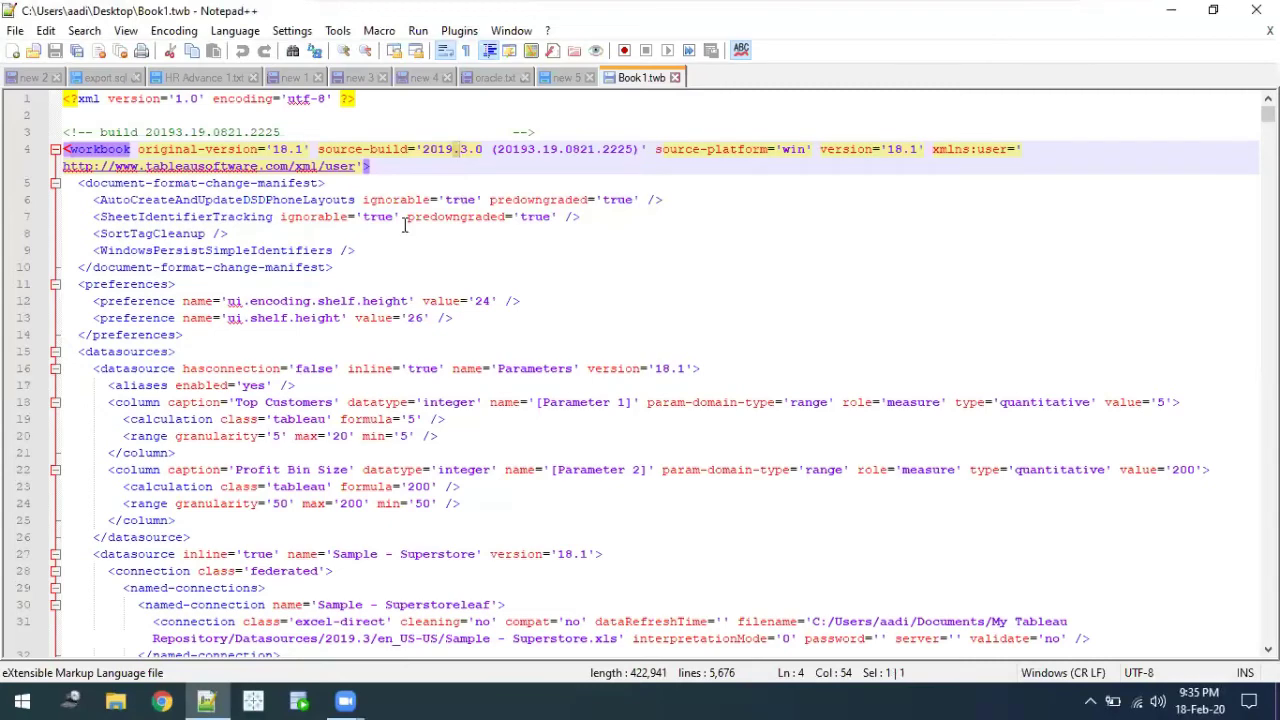
{"action": "scroll", "coordinate": [232, 363], "scroll_direction": "down", "scroll_amount": 6}
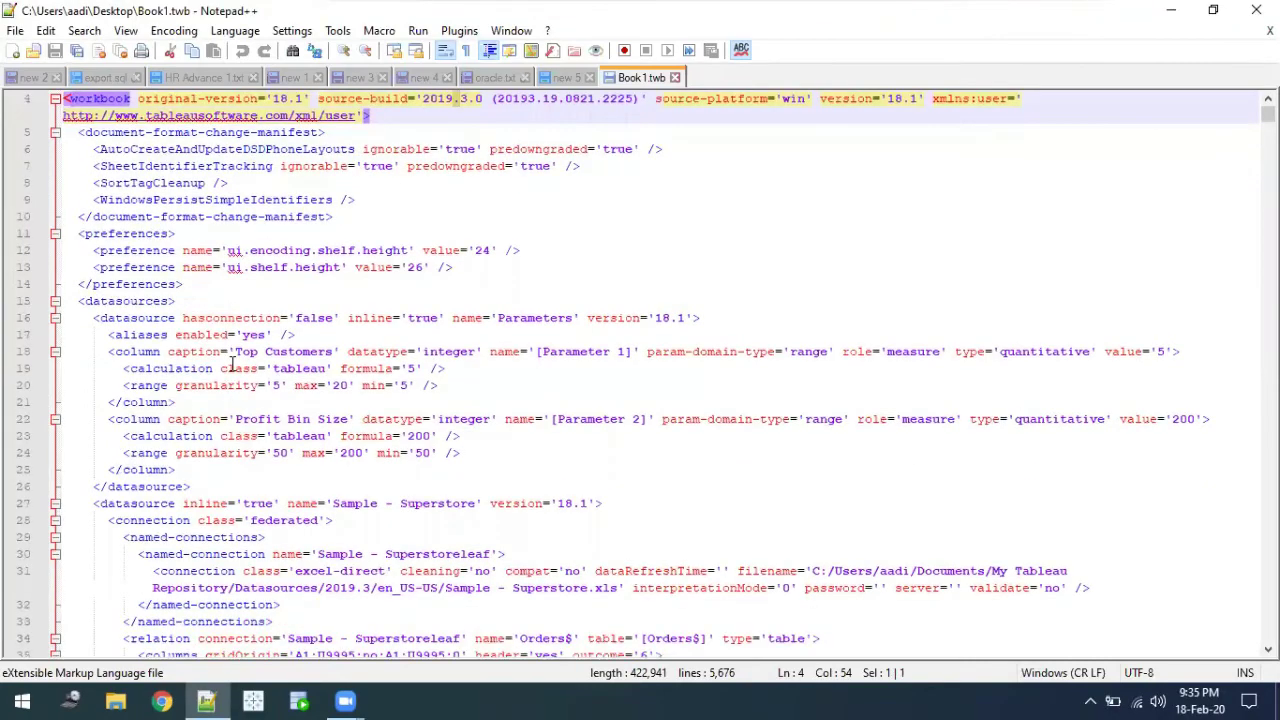
{"action": "scroll", "coordinate": [232, 366], "scroll_direction": "down", "scroll_amount": 2}
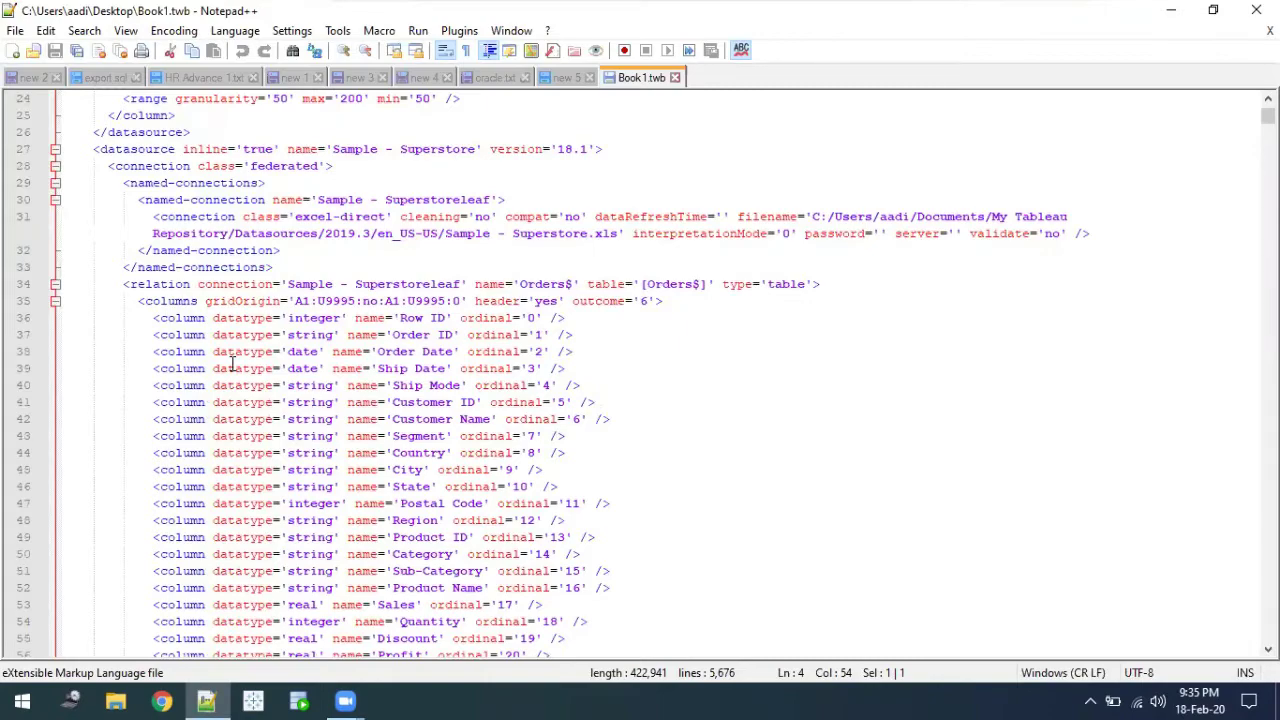
{"action": "scroll", "coordinate": [629, 333], "scroll_direction": "down", "scroll_amount": 20}
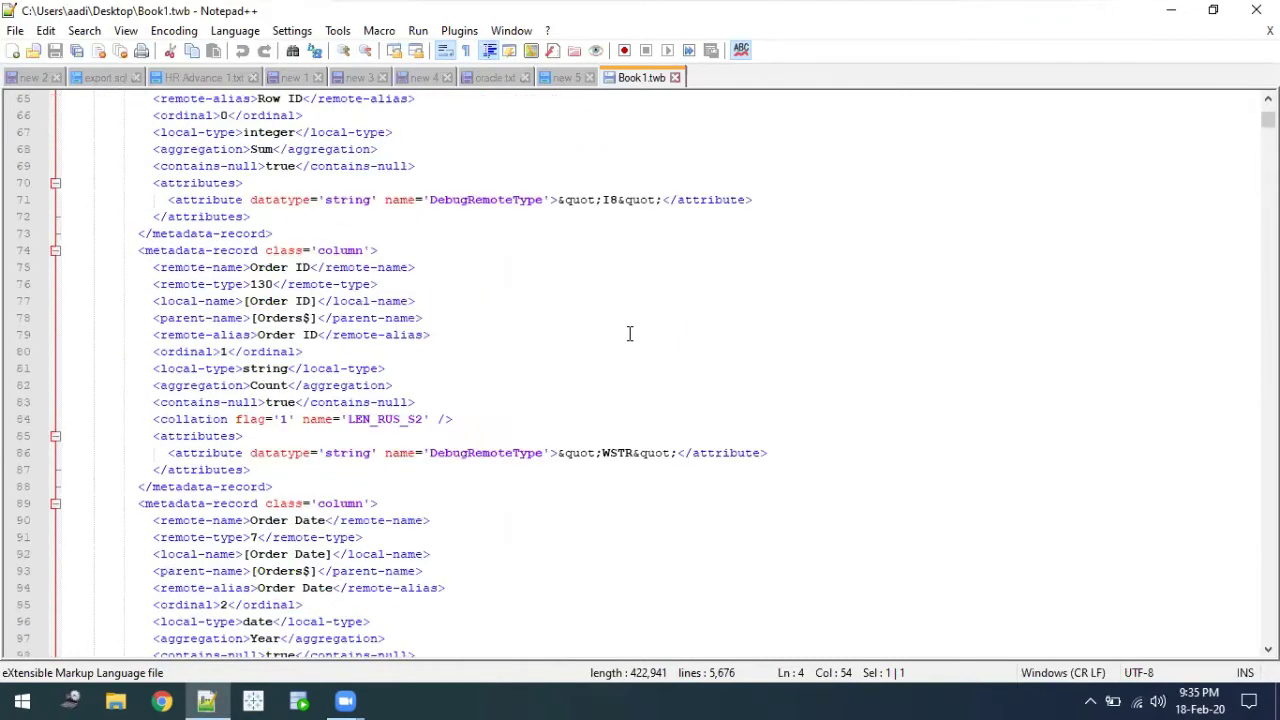
{"action": "scroll", "coordinate": [629, 333], "scroll_direction": "down", "scroll_amount": 9}
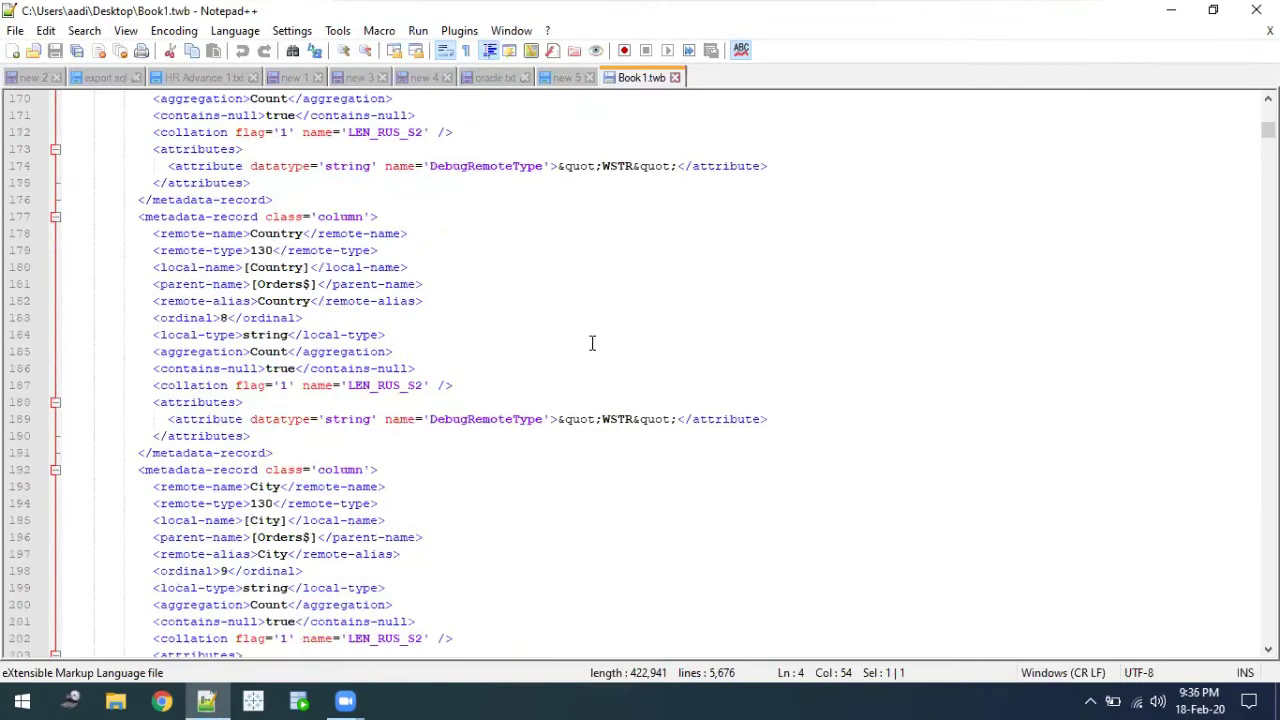
{"action": "left_click", "coordinate": [577, 341]}
- Search Book1.twb for 'attr', then switch the search term to 'row'
{"action": "key", "text": "ctrl+f"}
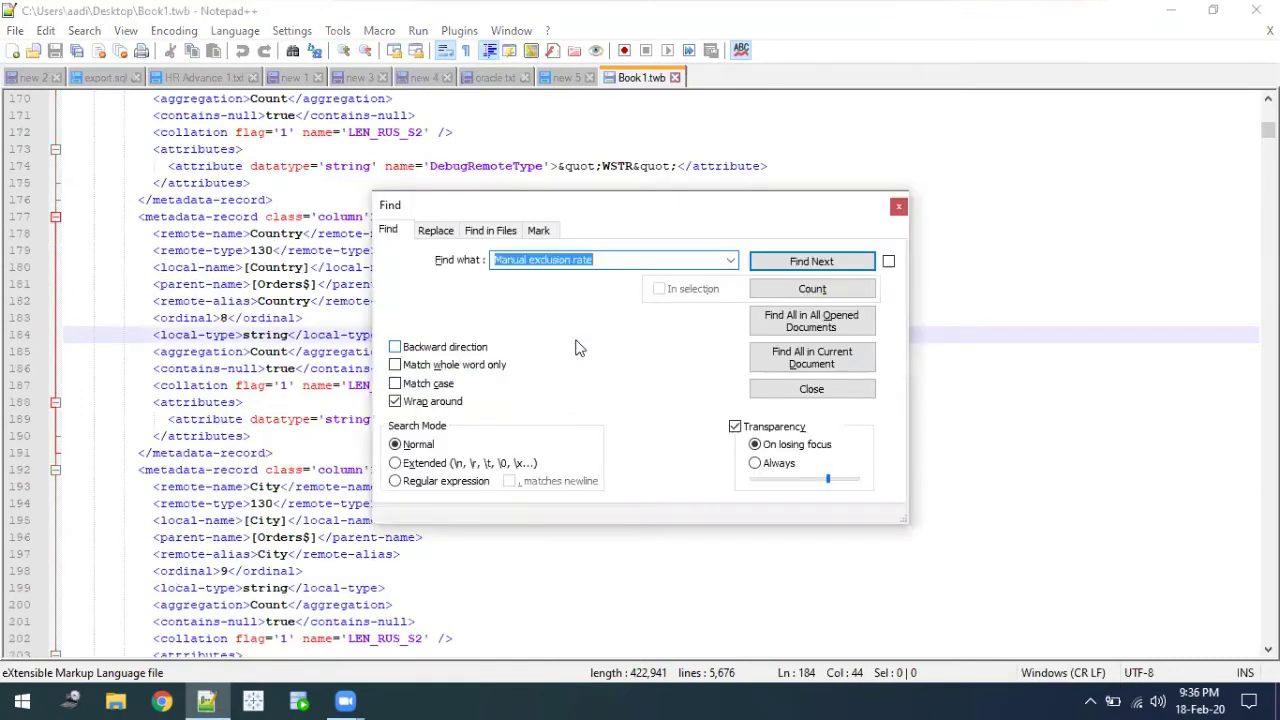
{"action": "type", "text": "attr"}
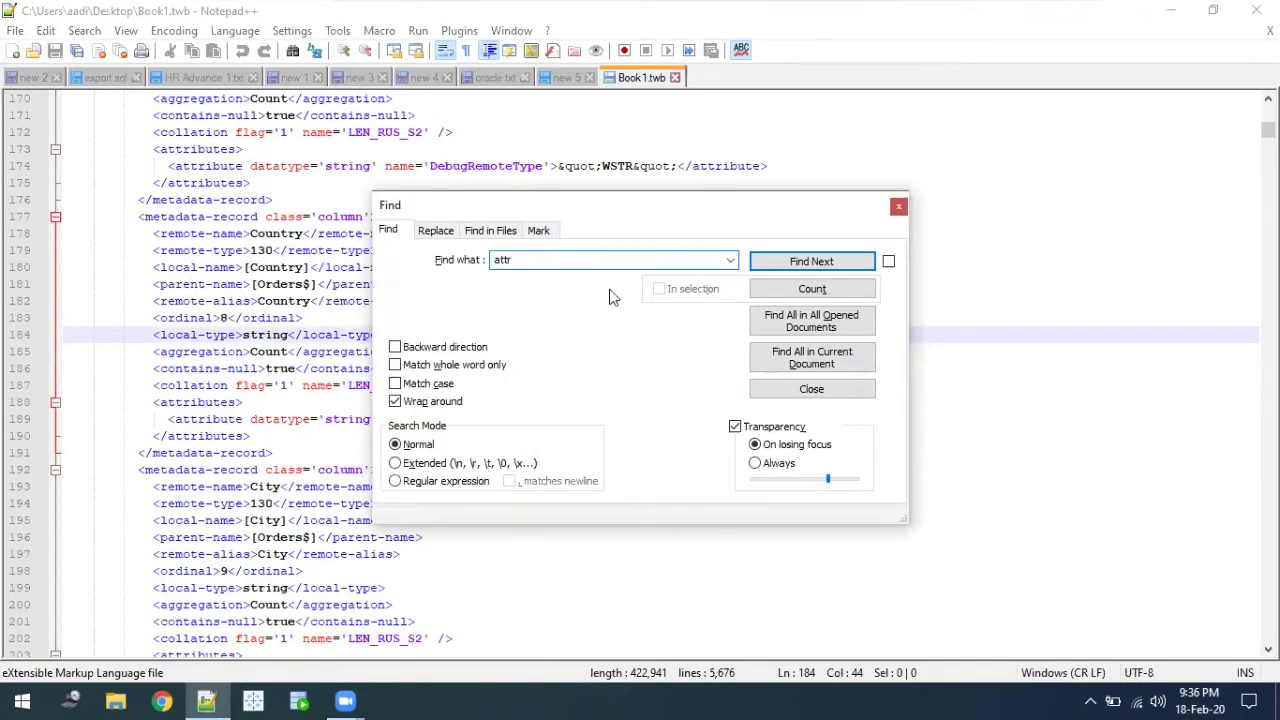
{"action": "left_click", "coordinate": [812, 258]}
{"action": "left_click", "coordinate": [812, 258]}
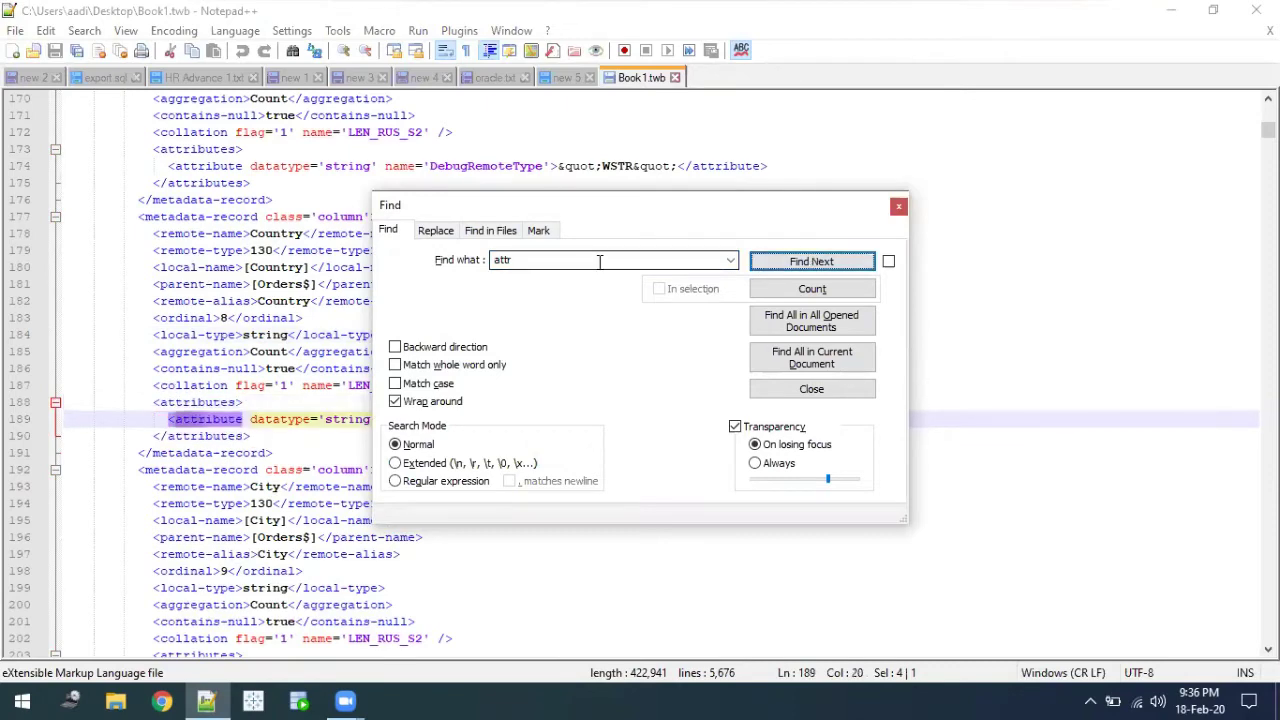
{"action": "double_click", "coordinate": [577, 259]}
{"action": "key", "text": "BackSpace"}
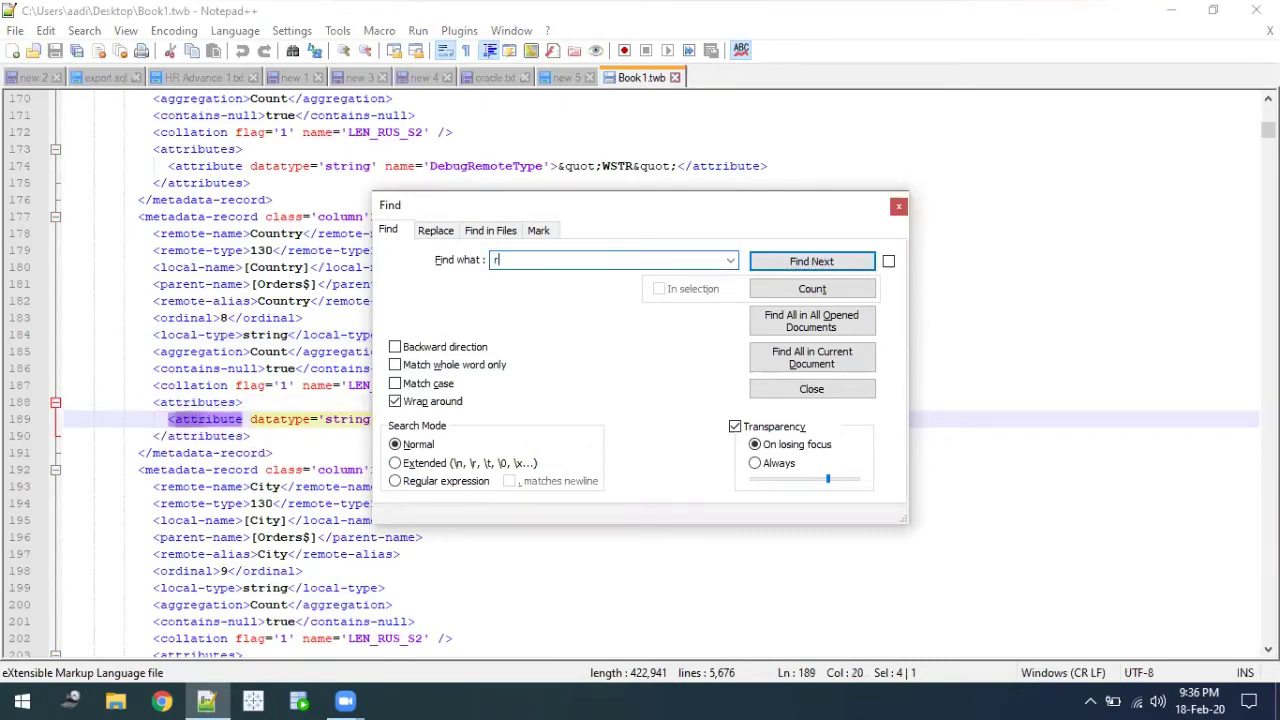
{"action": "type", "text": "row"}
{"action": "left_click", "coordinate": [765, 263]}
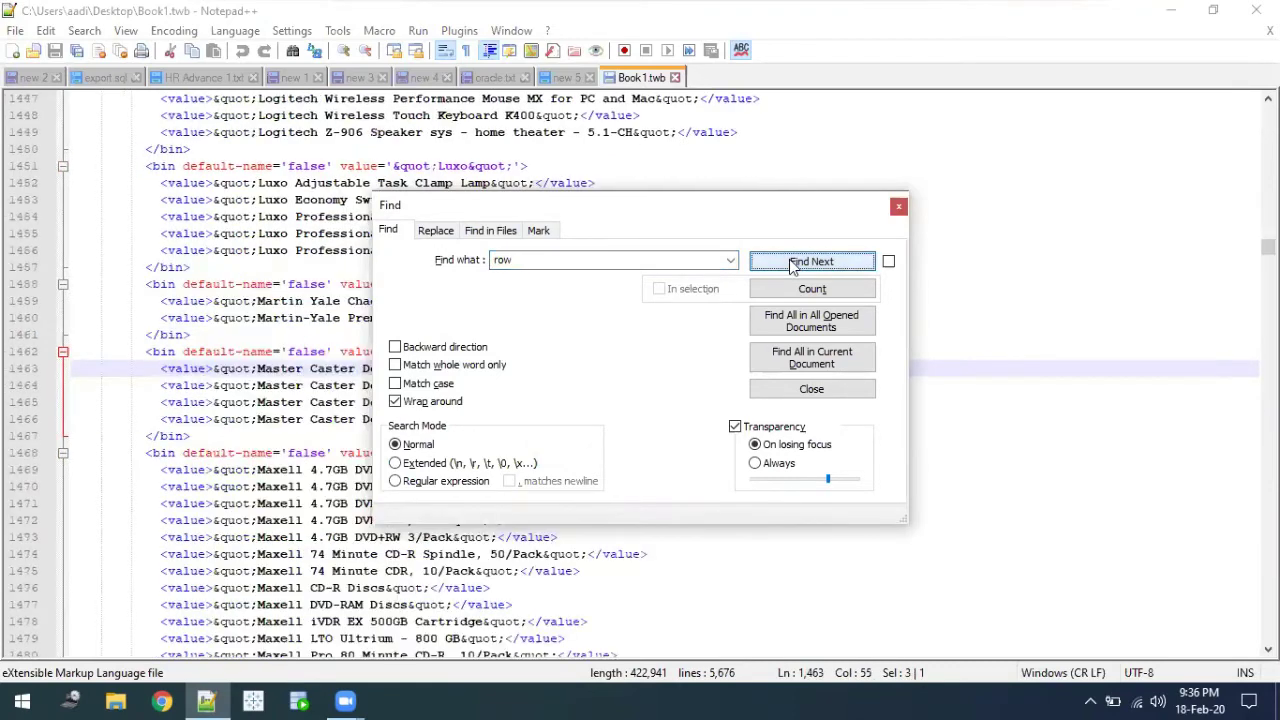
{"action": "left_click_drag", "start_coordinate": [675, 203], "coordinate": [948, 163]}
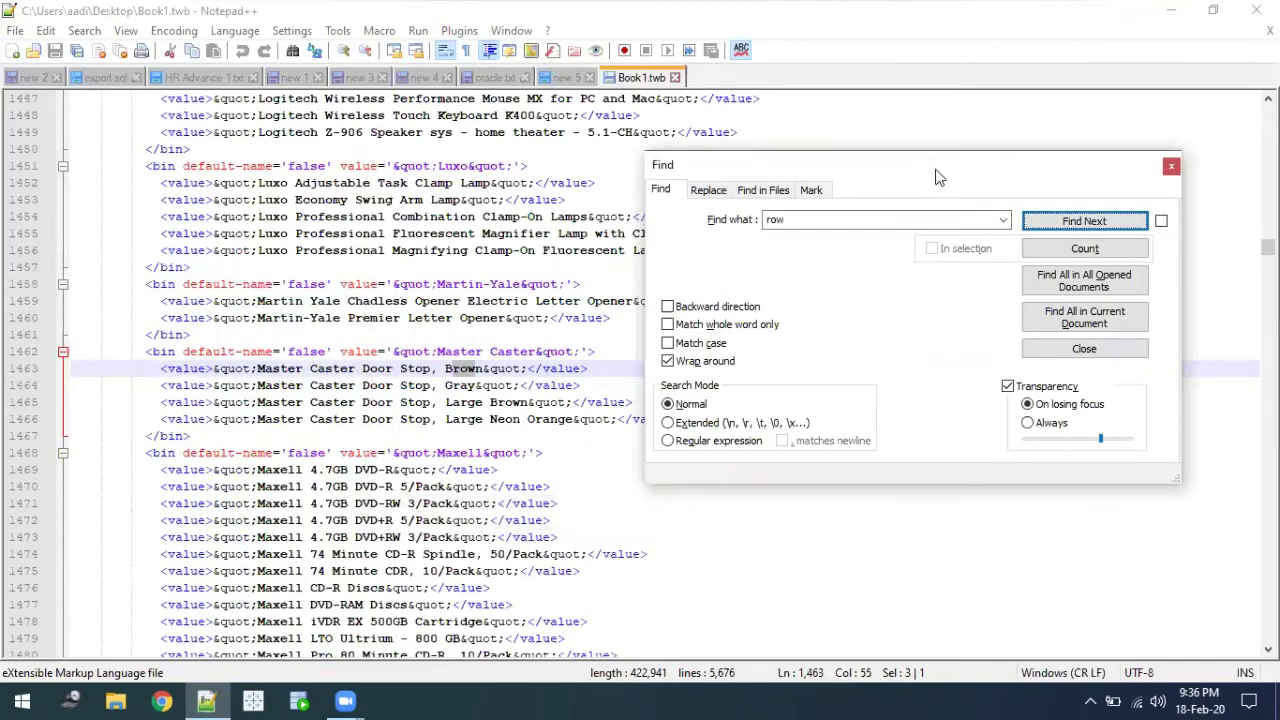
- Step through 'row' matches to the row-levels 16 setting on line 4955, then close Find
{"action": "left_click", "coordinate": [1080, 222]}
{"action": "left_click", "coordinate": [1080, 222]}
{"action": "left_click", "coordinate": [1080, 222]}
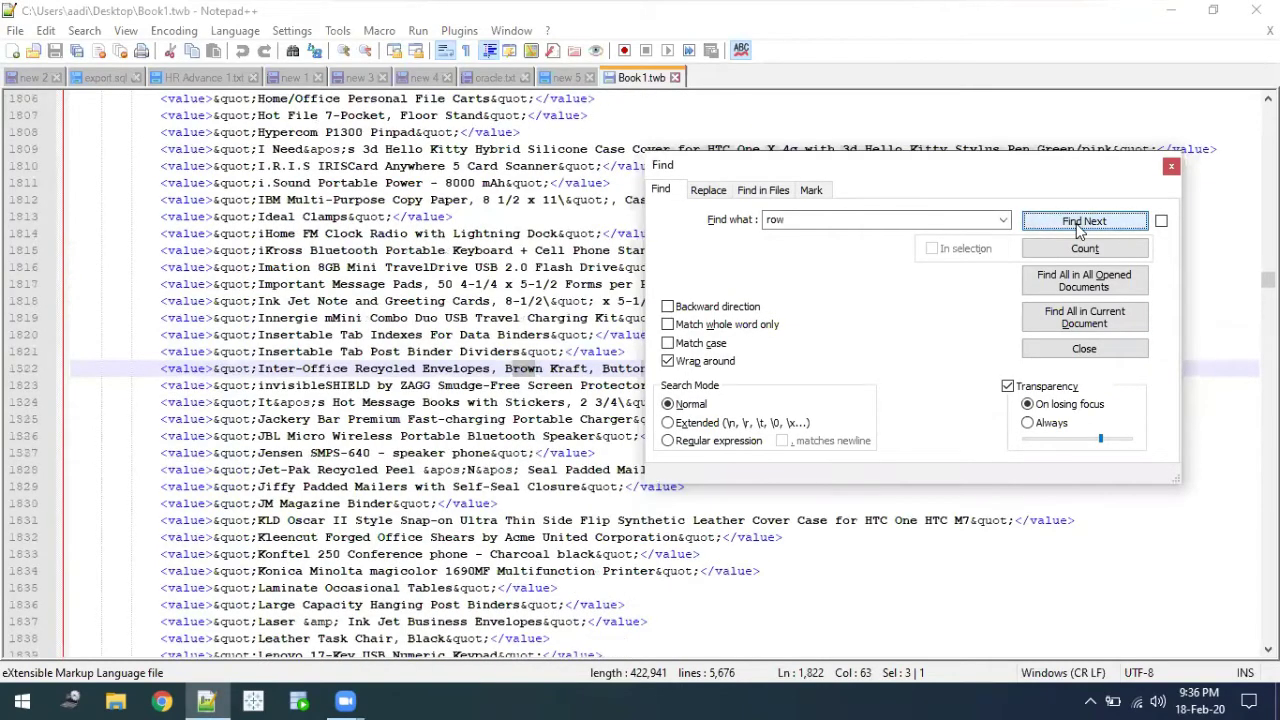
{"action": "left_click", "coordinate": [1080, 224]}
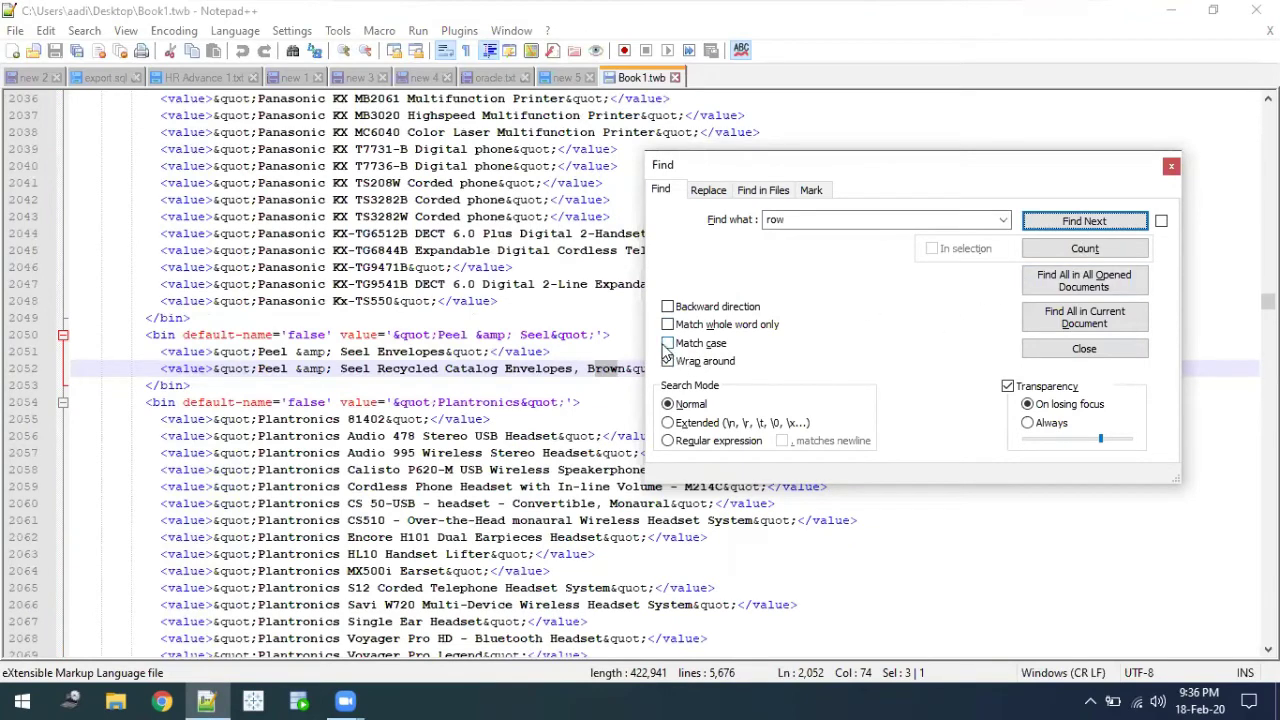
{"action": "left_click", "coordinate": [1086, 224]}
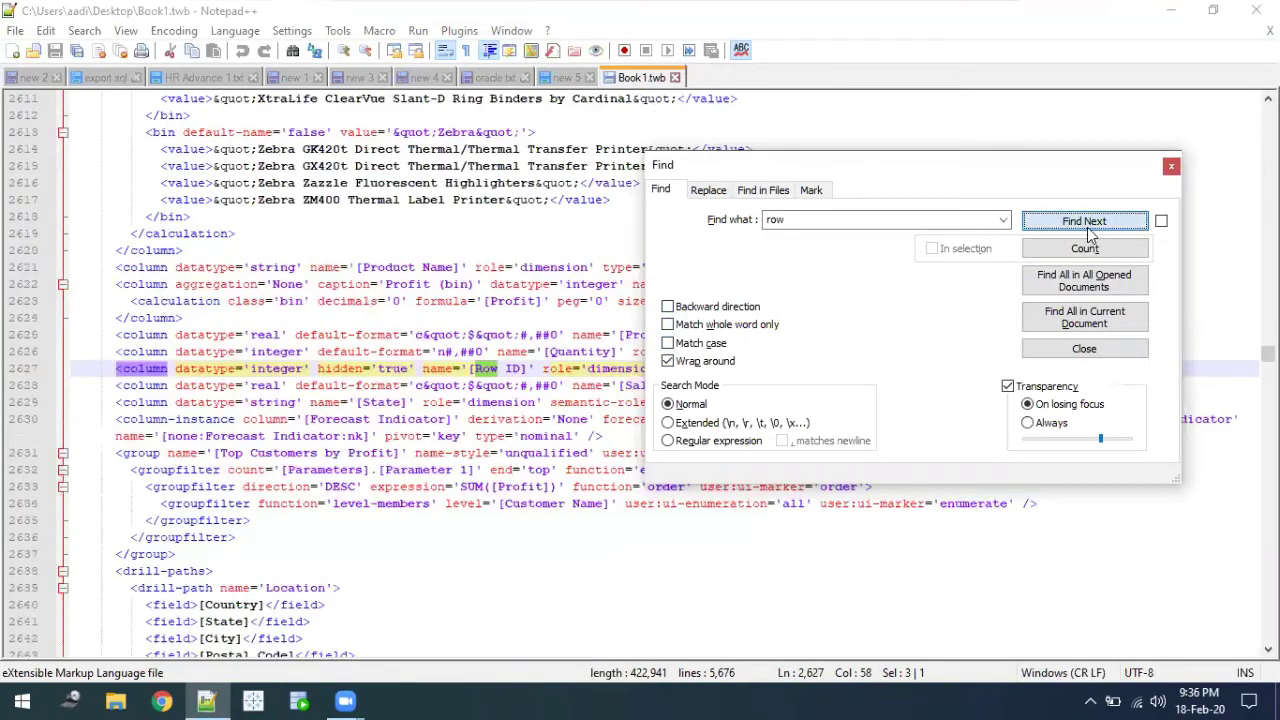
{"action": "left_click", "coordinate": [1089, 230]}
{"action": "left_click", "coordinate": [1087, 227]}
{"action": "left_click", "coordinate": [1087, 227]}
{"action": "left_click", "coordinate": [1087, 227]}
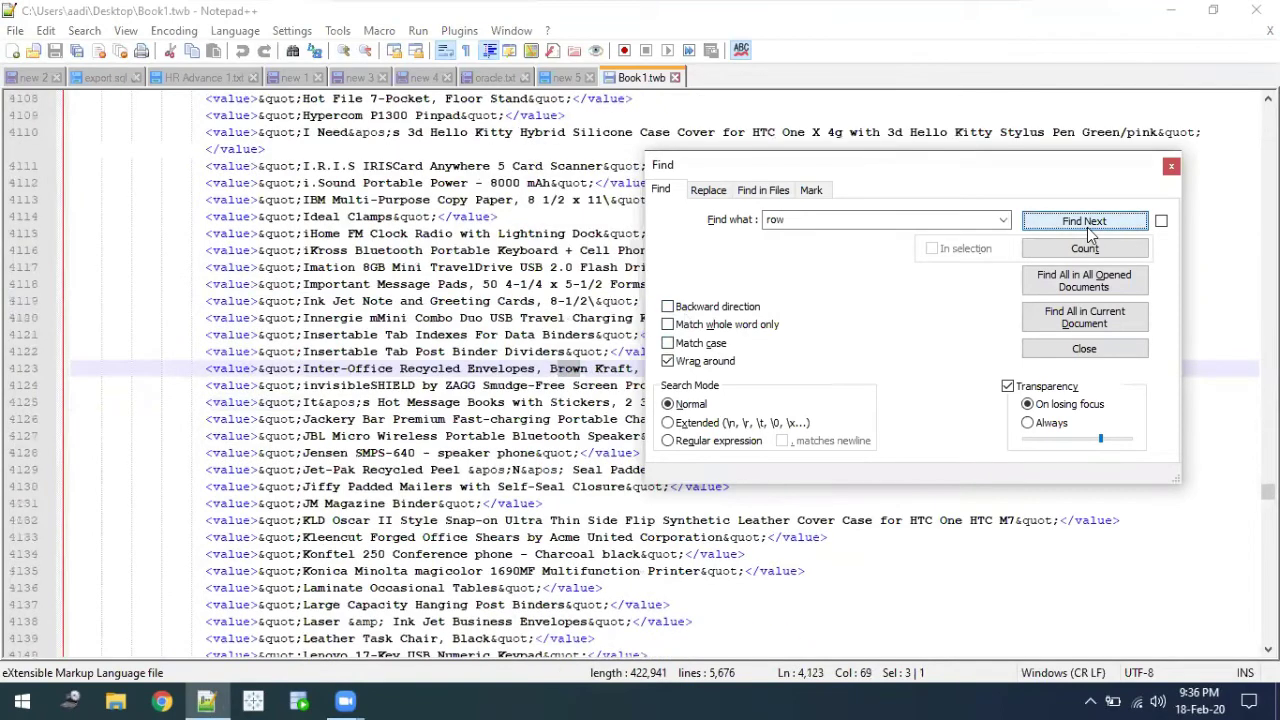
{"action": "left_click", "coordinate": [1087, 227]}
{"action": "left_click", "coordinate": [1087, 227]}
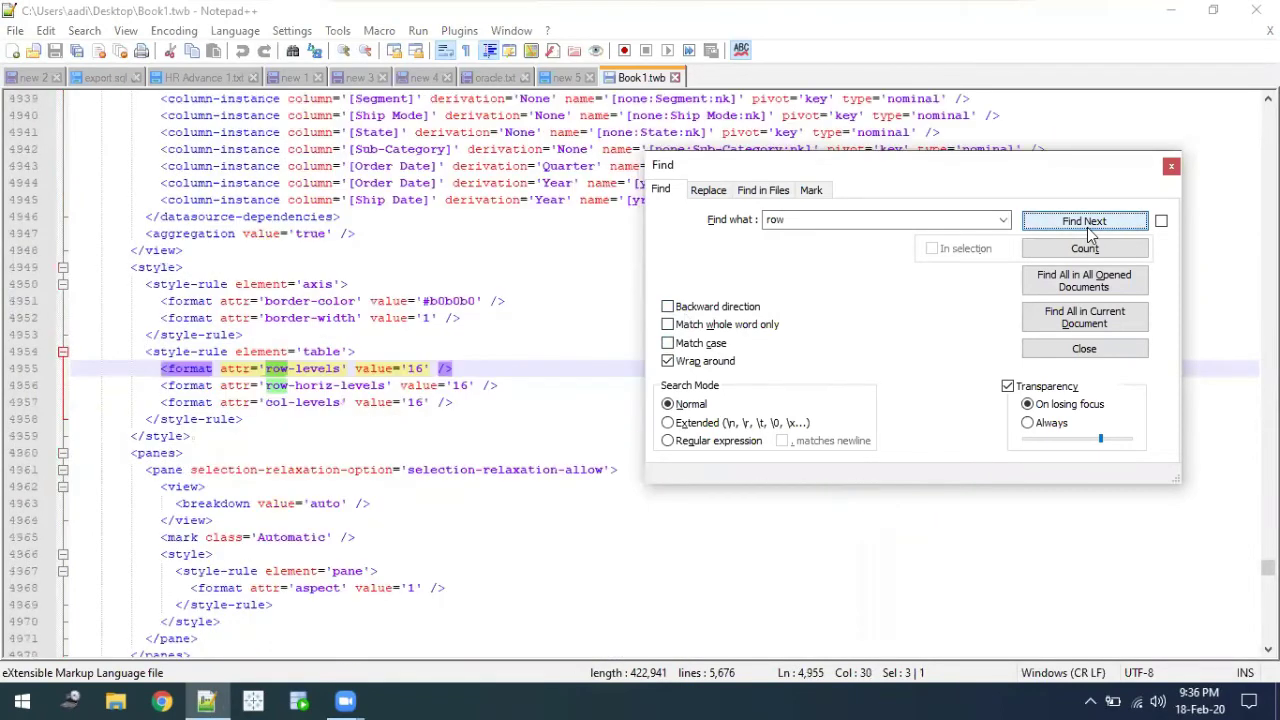
{"action": "left_click", "coordinate": [1171, 165]}
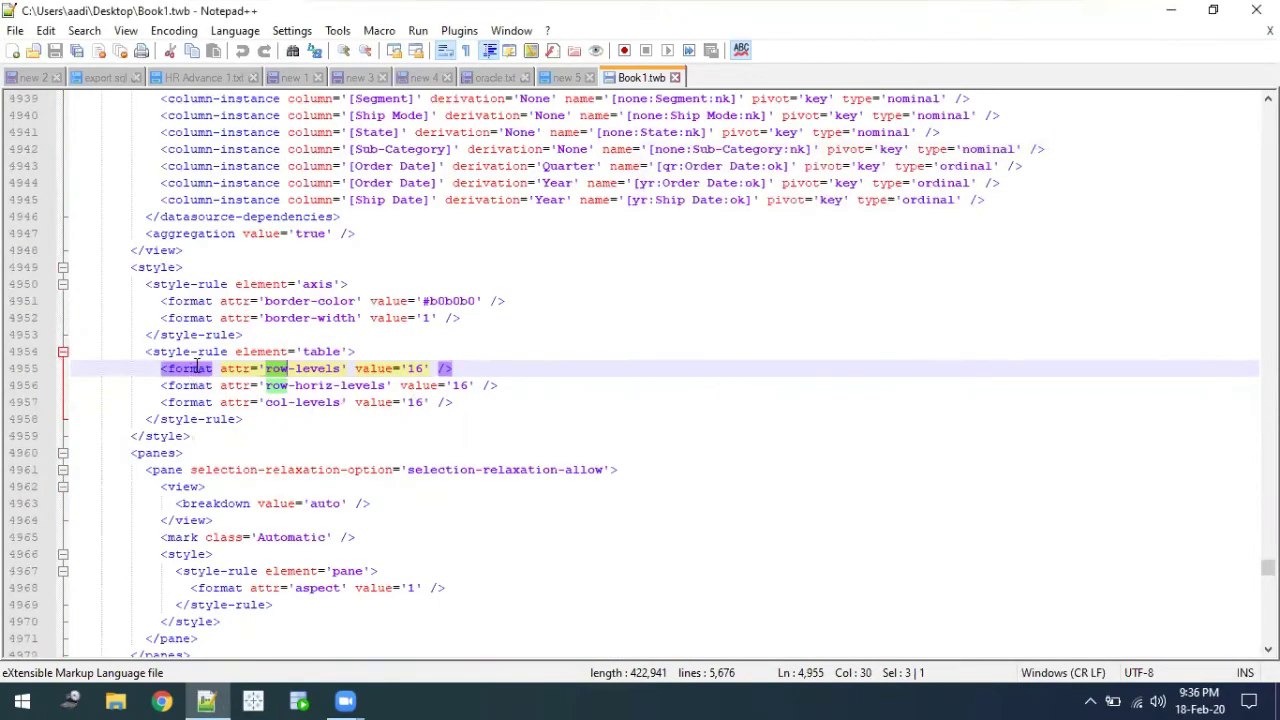
- Locate the row-levels and col-levels settings on lines 4955–4957 of Book1.twb
{"action": "double_click", "coordinate": [228, 368]}
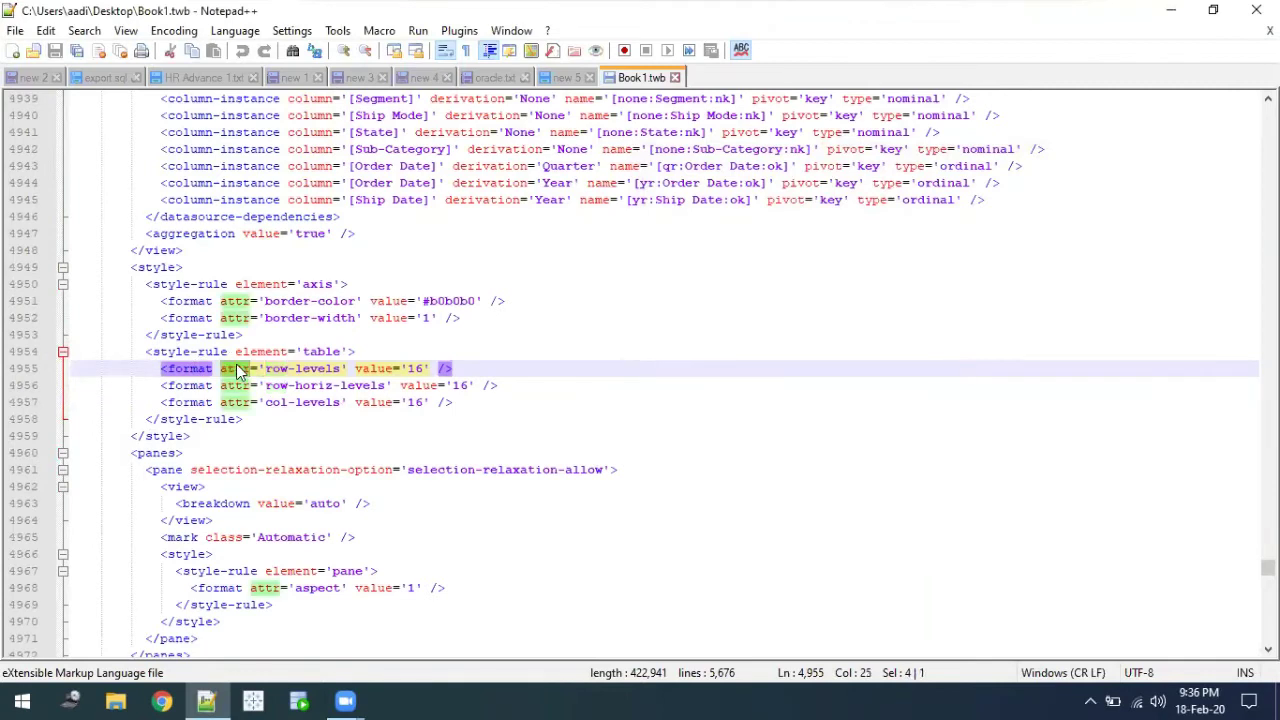
{"action": "double_click", "coordinate": [272, 368]}
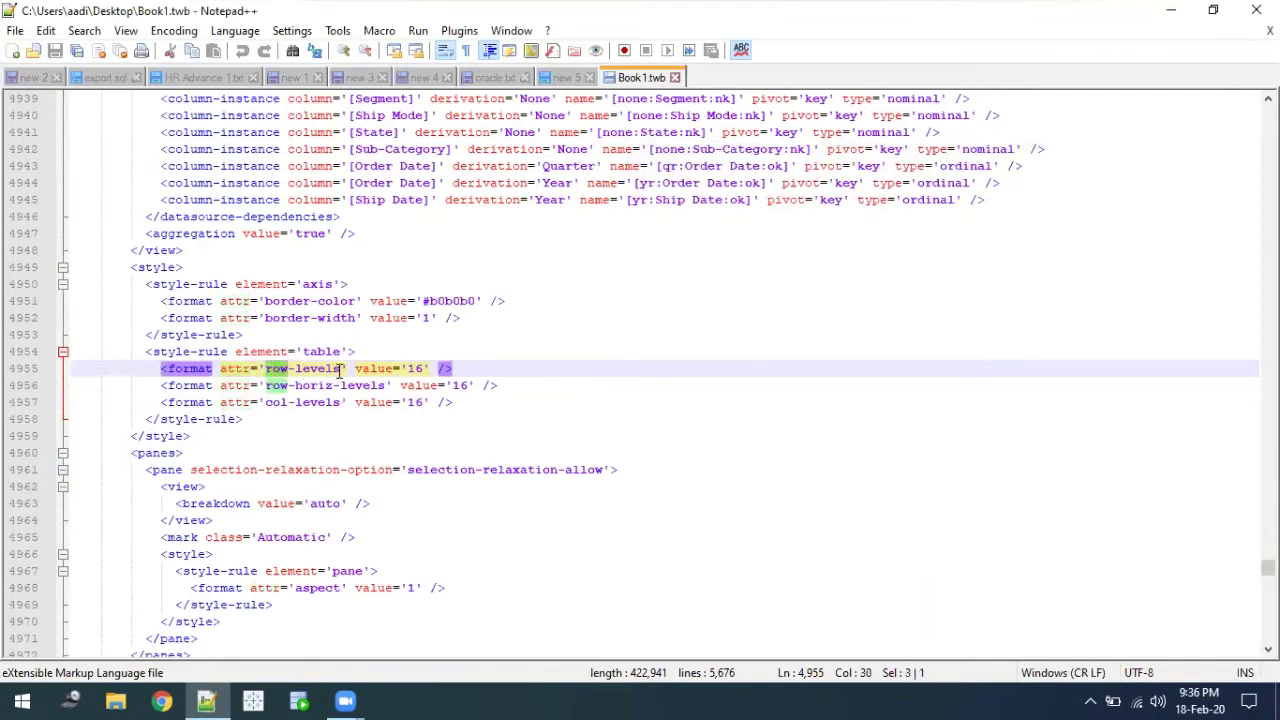
{"action": "left_click_drag", "start_coordinate": [340, 368], "coordinate": [273, 368]}
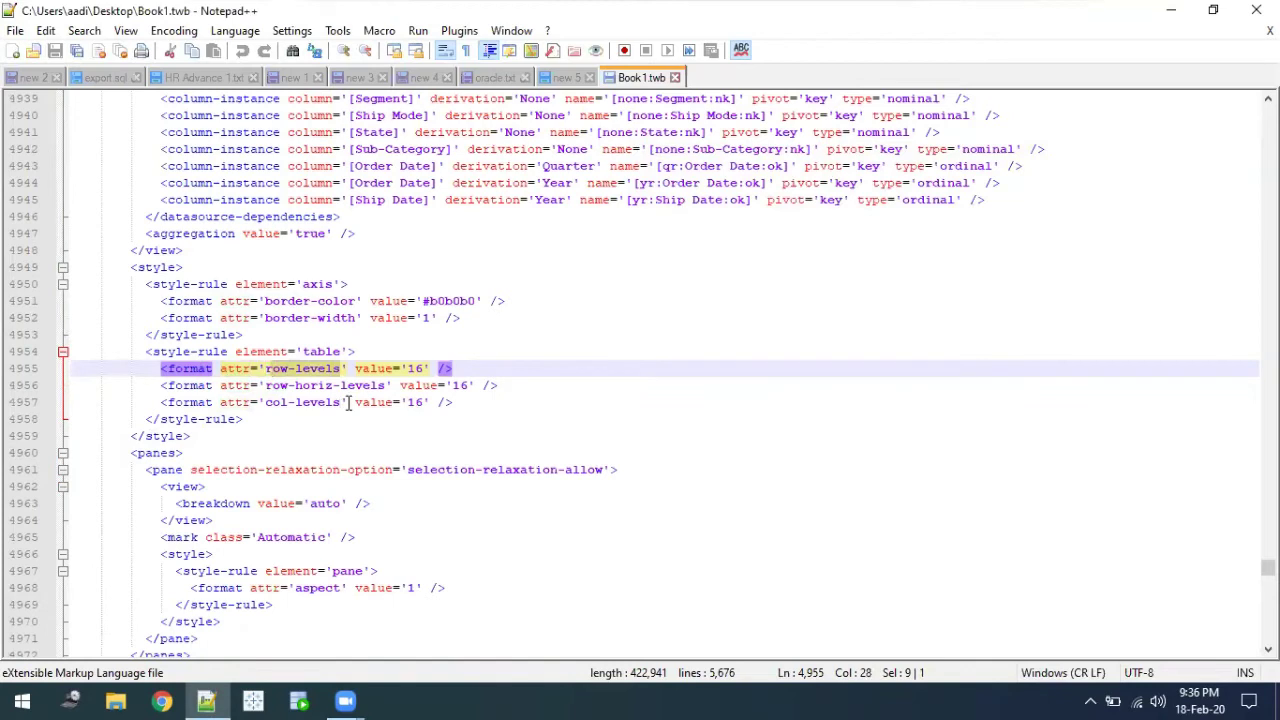
{"action": "left_click_drag", "start_coordinate": [341, 402], "coordinate": [264, 400]}
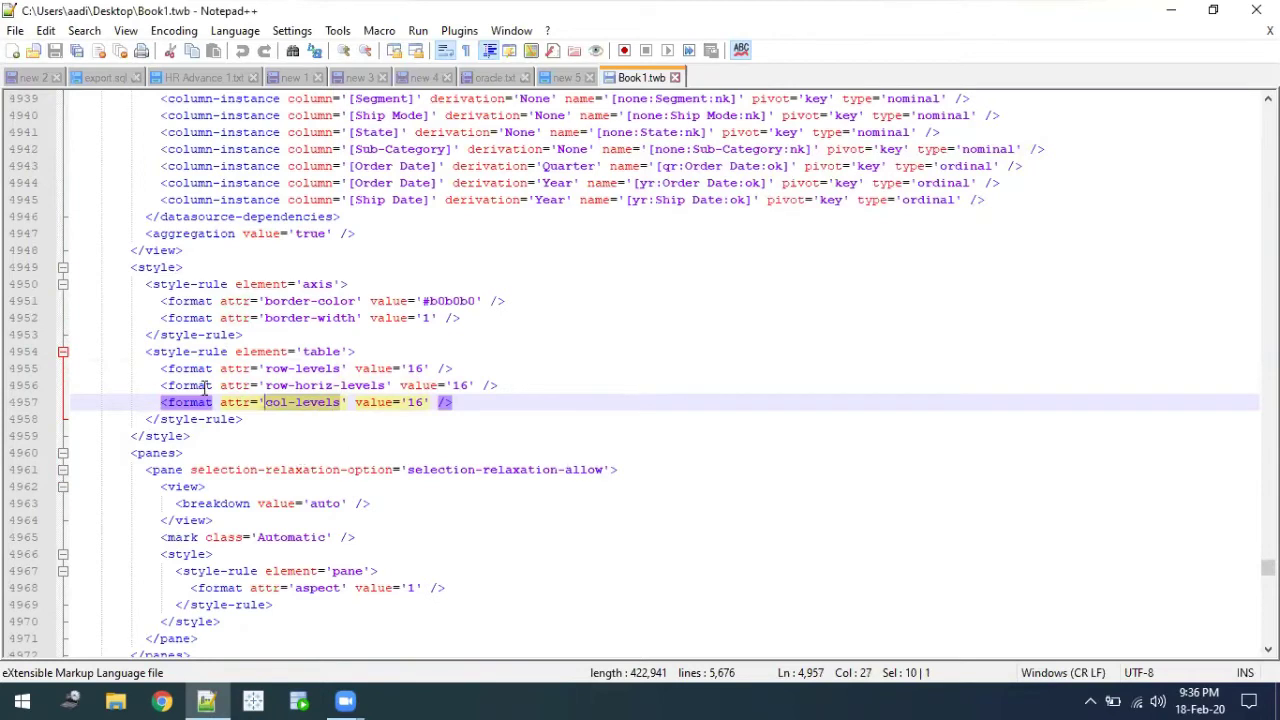
{"action": "left_click", "coordinate": [386, 386]}
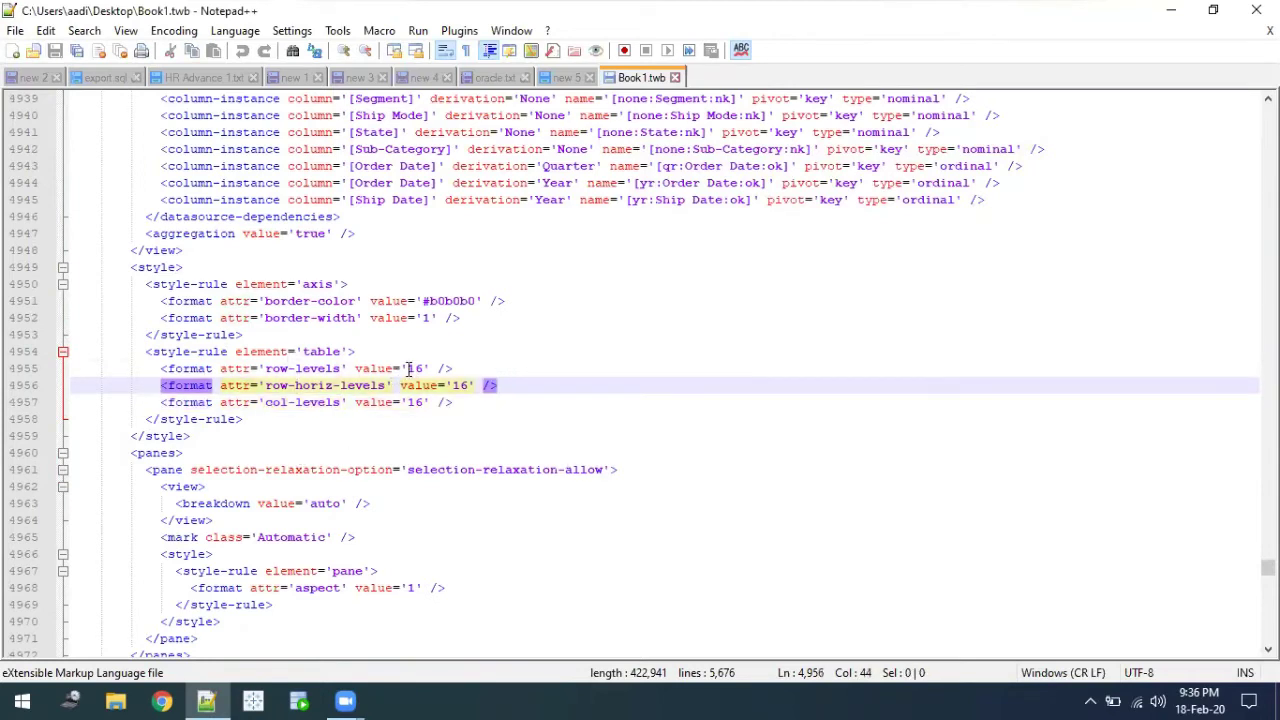
{"action": "left_click", "coordinate": [421, 368]}
{"action": "left_click", "coordinate": [486, 385]}
{"action": "left_click", "coordinate": [420, 402]}
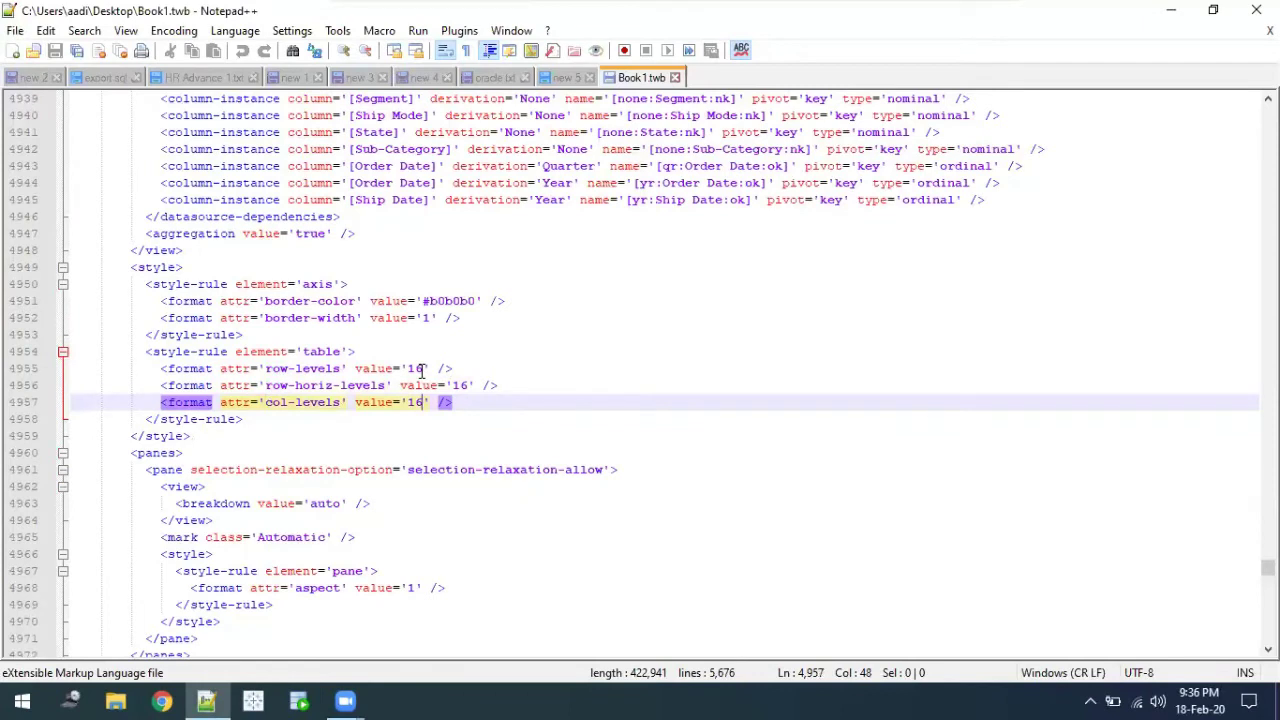
{"action": "left_click", "coordinate": [421, 369]}
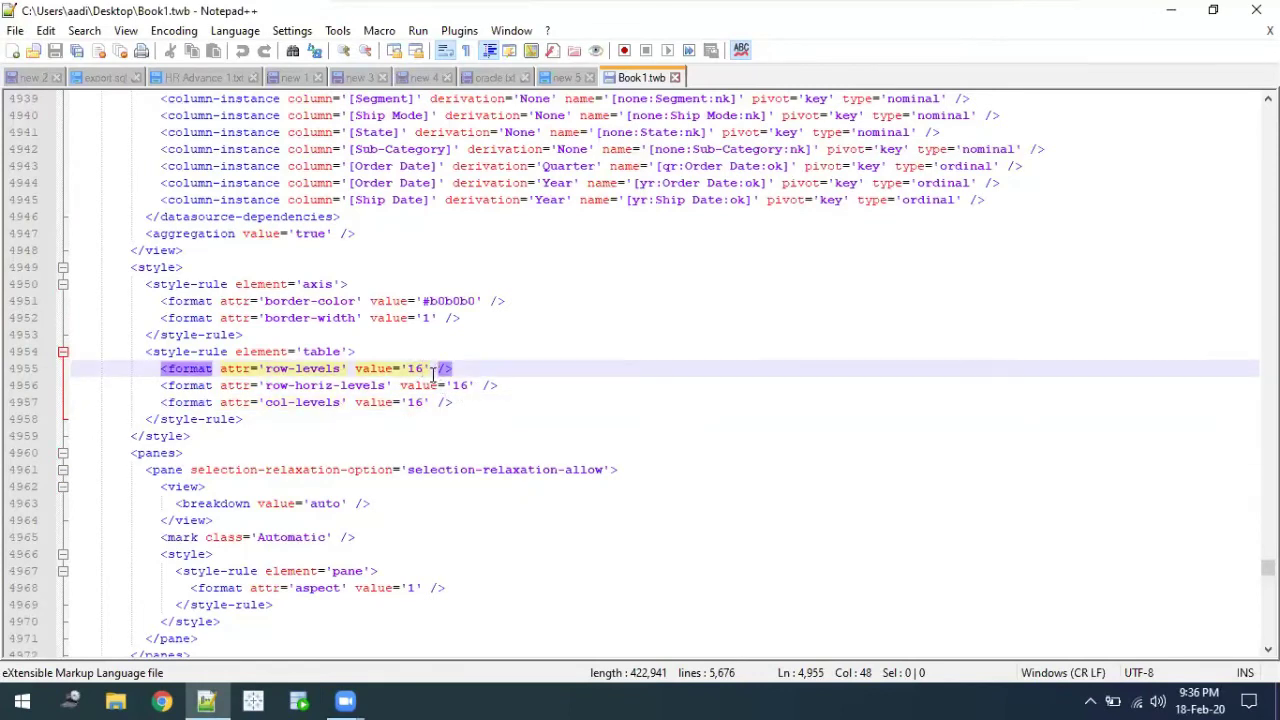
- Change the row-levels and row-horiz-levels values from 16 to 30
{"action": "key", "text": "BackSpace"}
{"action": "key", "text": "BackSpace"}
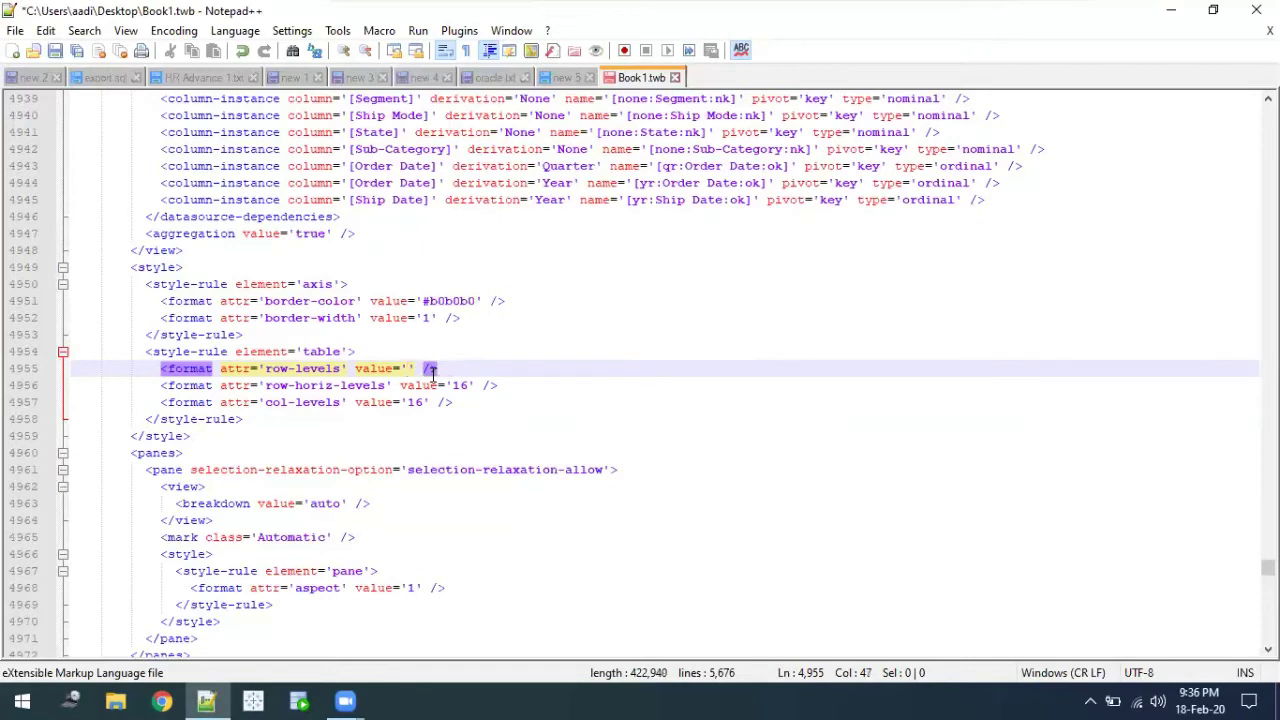
{"action": "type", "text": "30"}
{"action": "key", "text": "BackSpace"}
{"action": "key", "text": "BackSpace"}
{"action": "type", "text": "30"}
{"action": "left_click", "coordinate": [469, 386]}
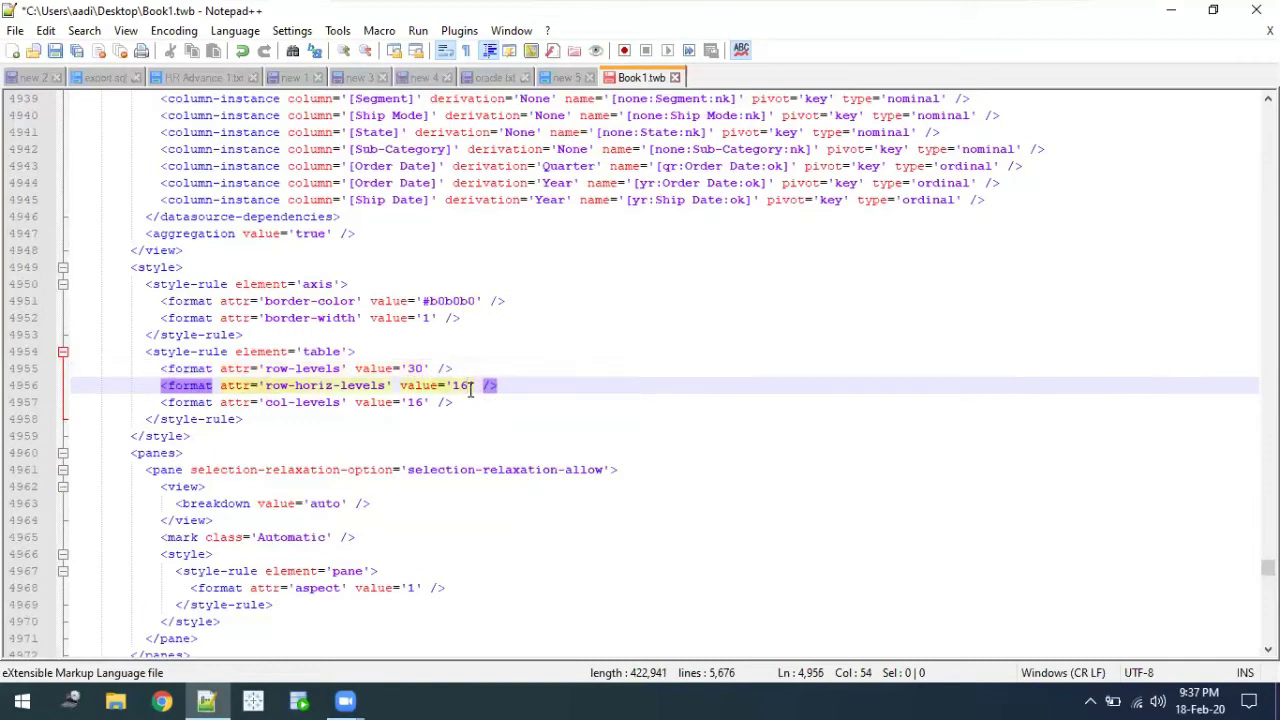
{"action": "key", "text": "BackSpace"}
{"action": "key", "text": "BackSpace"}
{"action": "type", "text": "30"}
- Change the col-levels value from 16 to 30 and save Book1.twb
{"action": "left_click", "coordinate": [420, 402]}
{"action": "key", "text": "Delete"}
{"action": "key", "text": "BackSpace"}
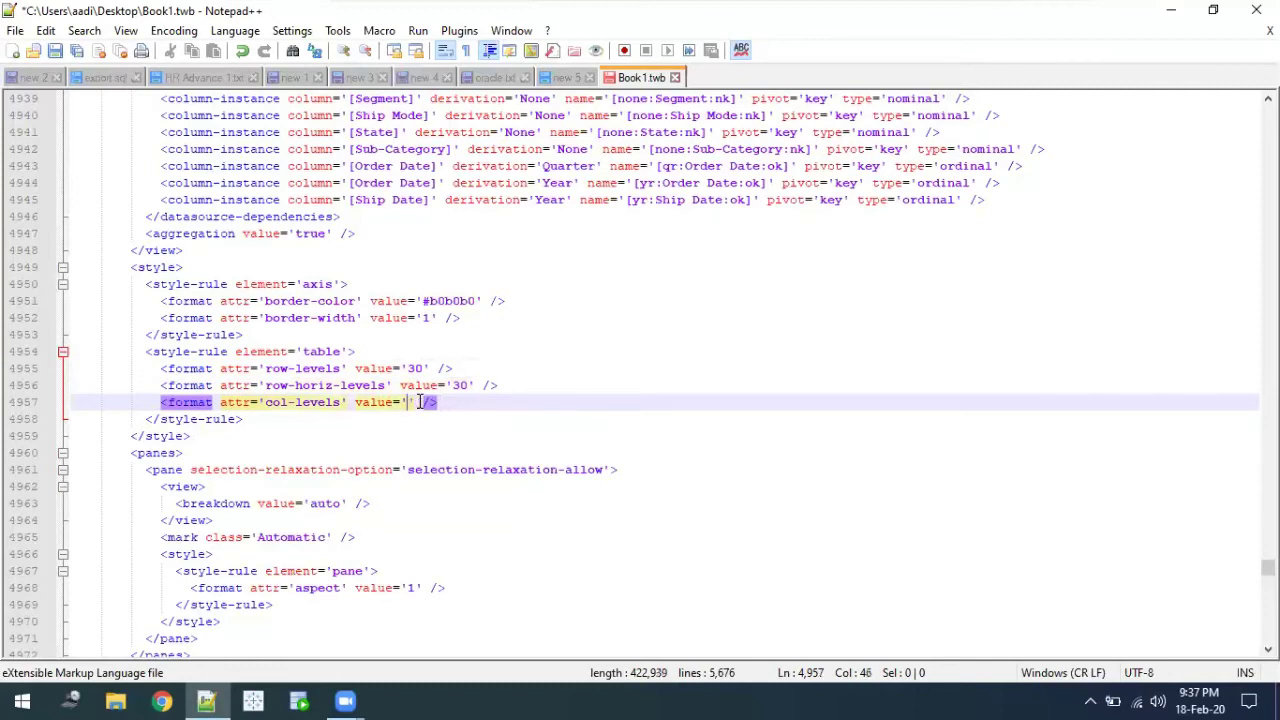
{"action": "type", "text": "30"}
{"action": "left_click", "coordinate": [755, 360]}
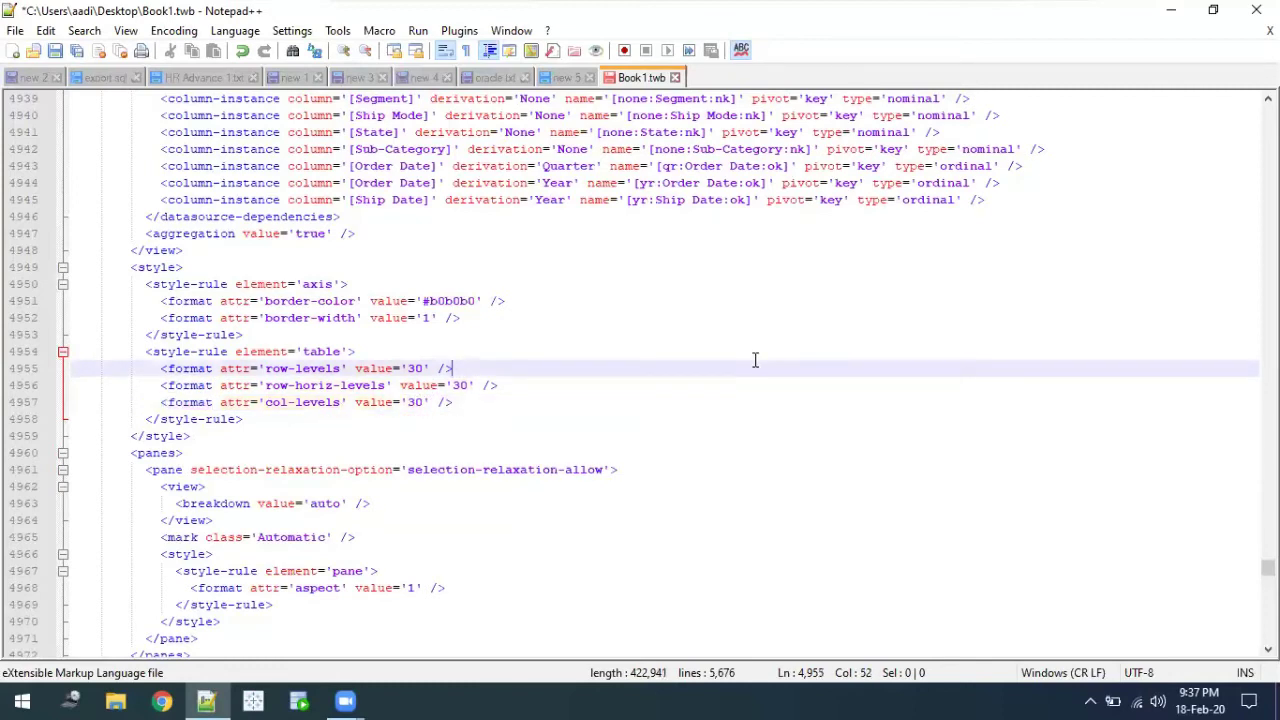
{"action": "key", "text": "ctrl+s"}
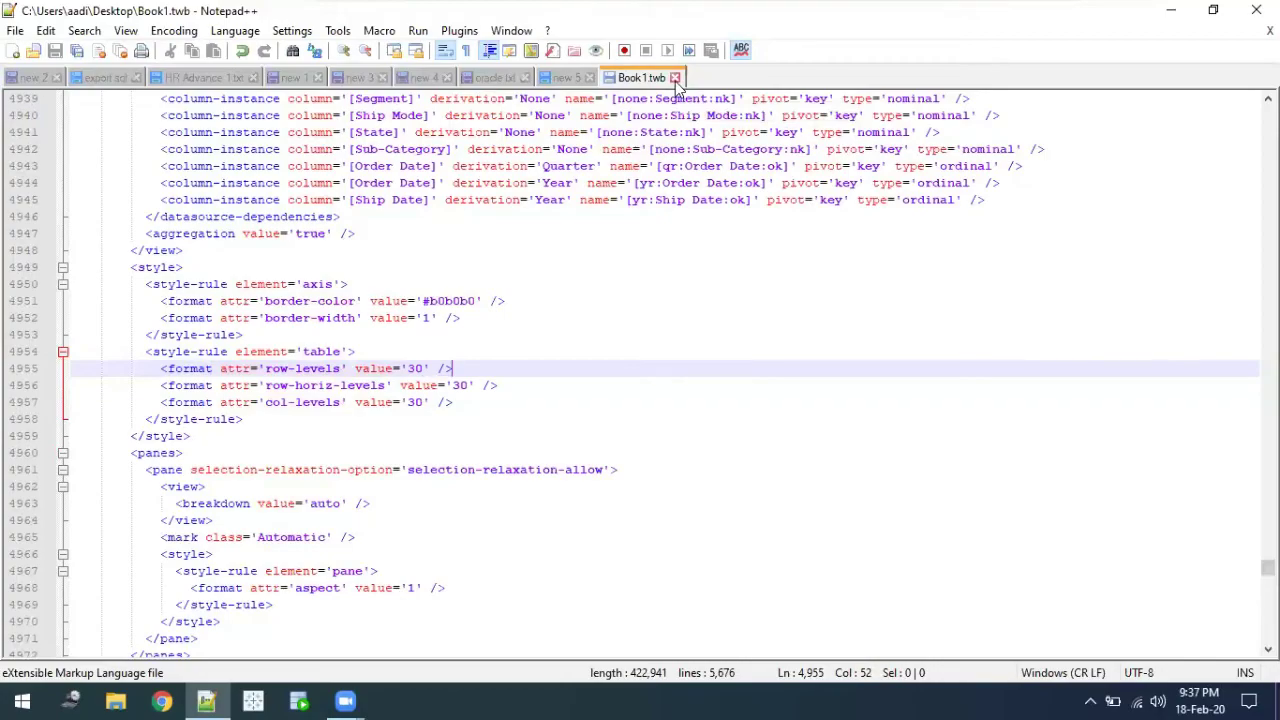
- Close Book1.twb in Notepad++ and reopen it in Tableau from the desktop
{"action": "left_click", "coordinate": [675, 78]}
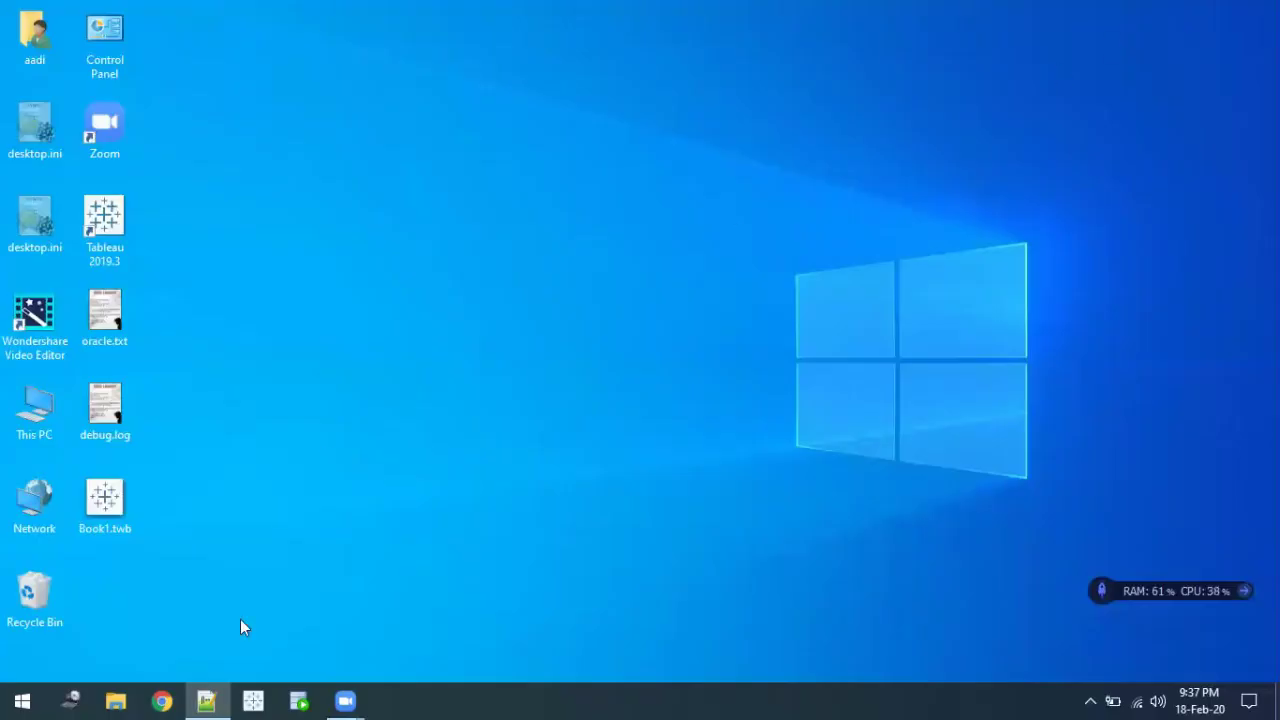
{"action": "double_click", "coordinate": [109, 508]}
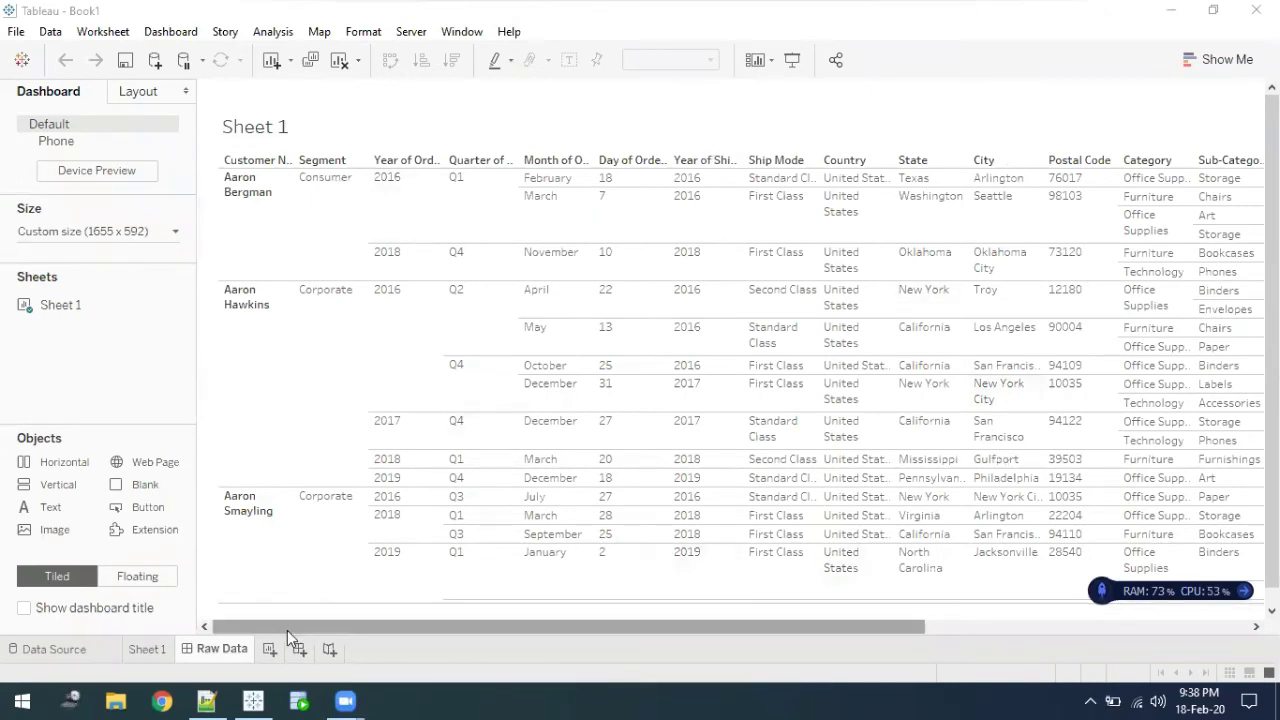
{"action": "mouse_move", "coordinate": [287, 630]}
{"action": "left_mouse_down"}
{"action": "mouse_move", "coordinate": [355, 630]}
{"action": "mouse_move", "coordinate": [277, 630]}
{"action": "left_mouse_up"}
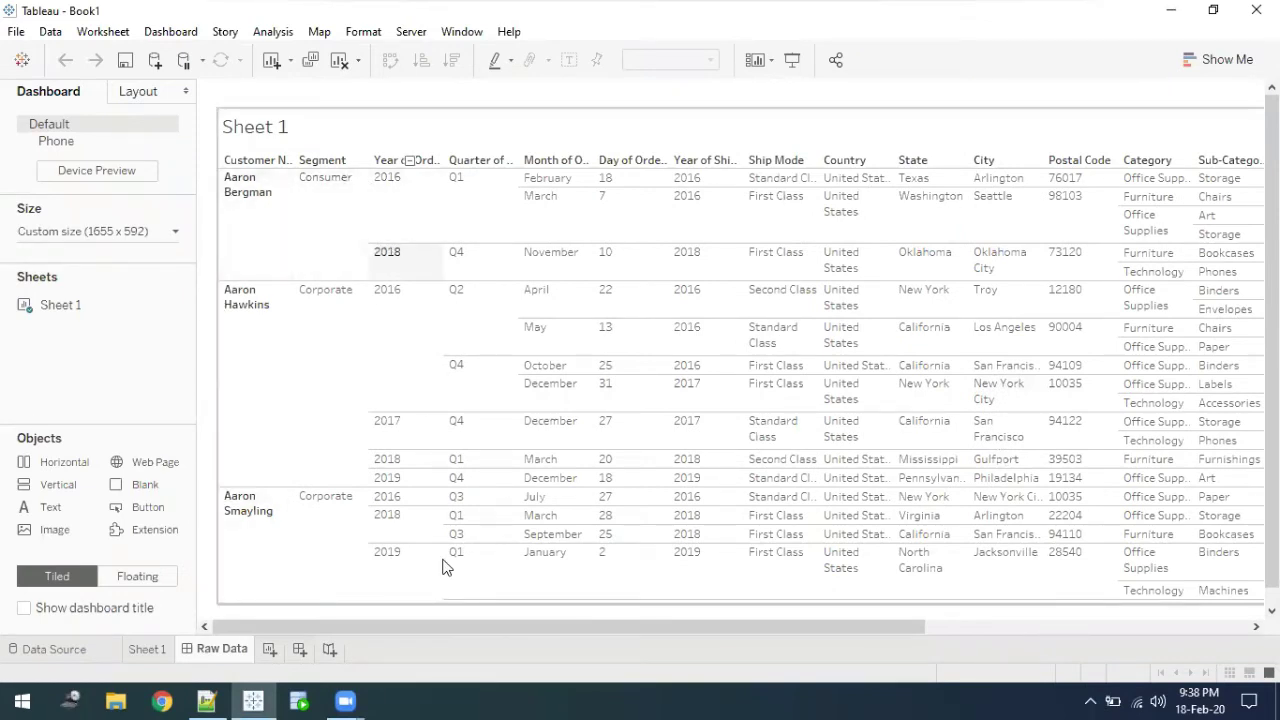
{"action": "scroll", "coordinate": [446, 567], "scroll_direction": "right", "scroll_amount": 5}
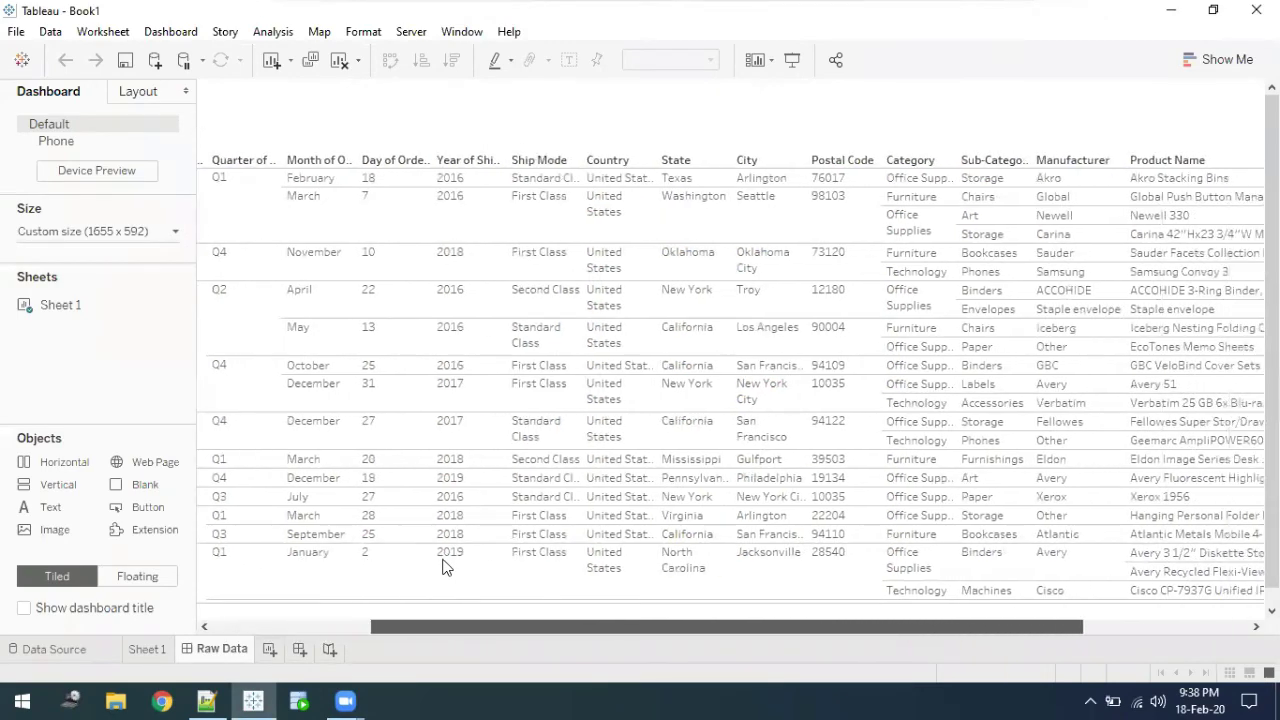
{"action": "scroll", "coordinate": [311, 602], "scroll_direction": "left", "scroll_amount": 5}
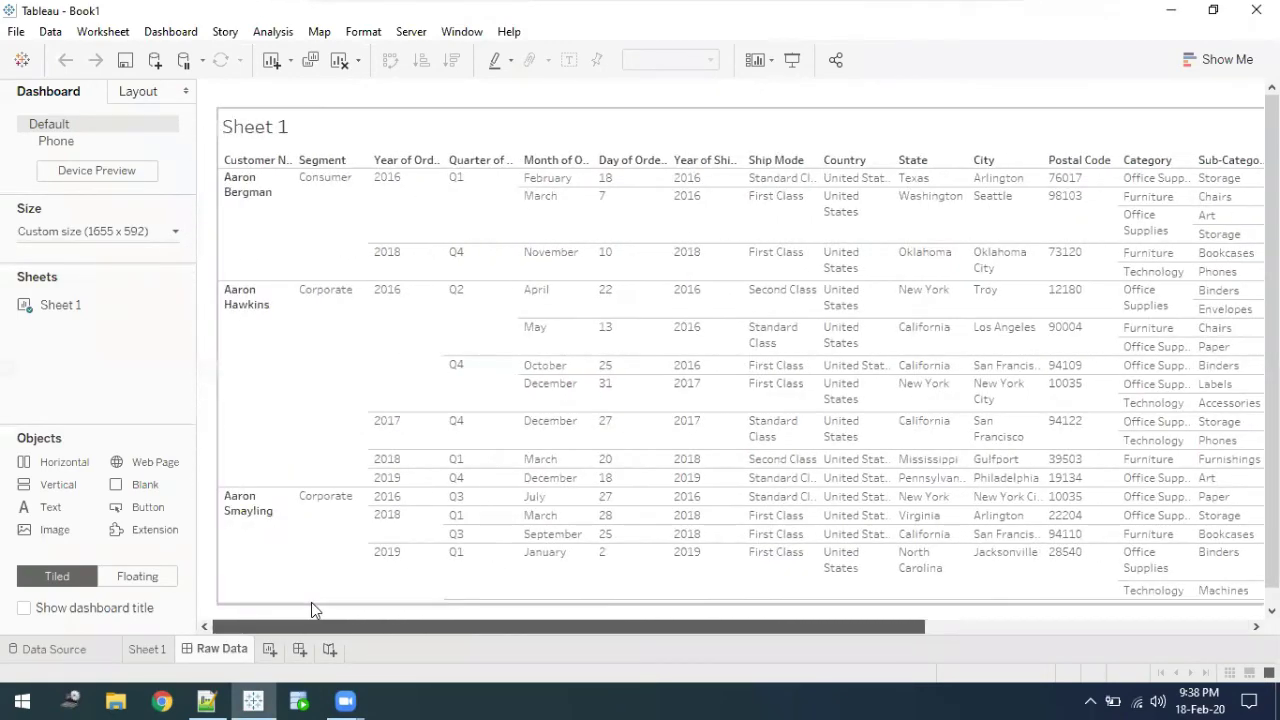
{"action": "scroll", "coordinate": [356, 602], "scroll_direction": "right", "scroll_amount": 5}
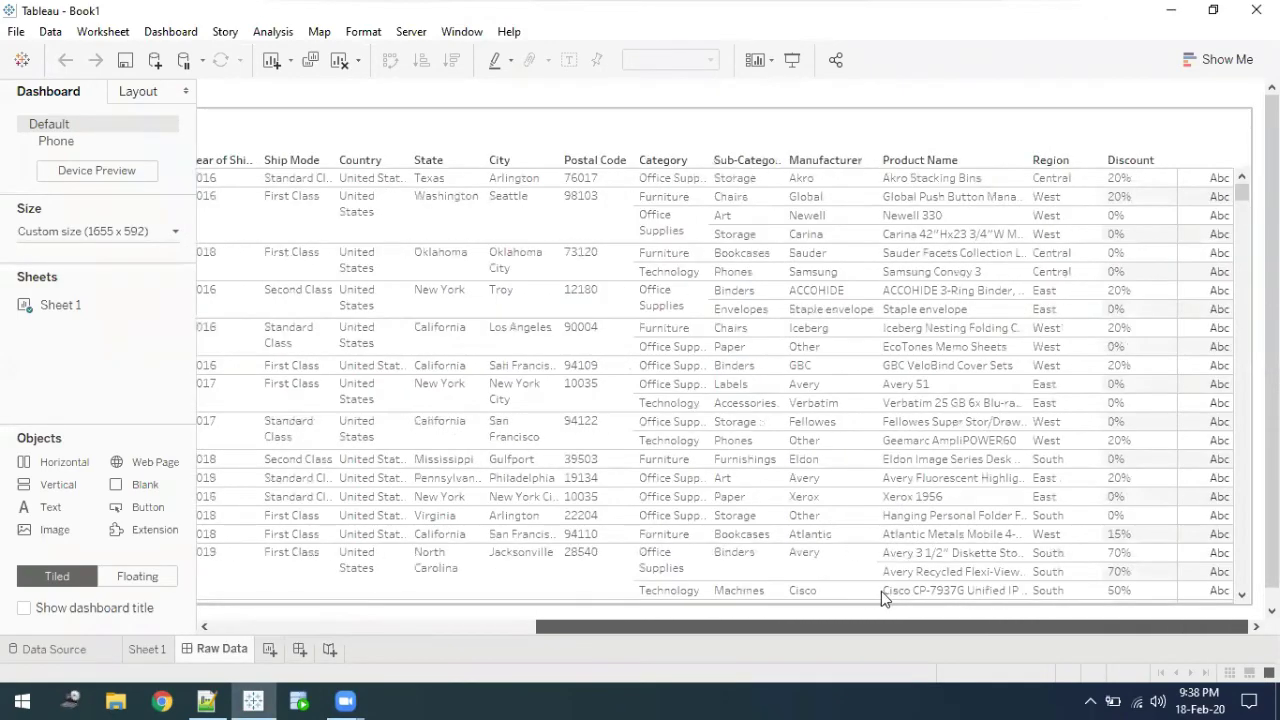
{"action": "scroll", "coordinate": [246, 608], "scroll_direction": "left", "scroll_amount": 5}
{"action": "scroll", "coordinate": [268, 613], "scroll_direction": "right", "scroll_amount": 5}
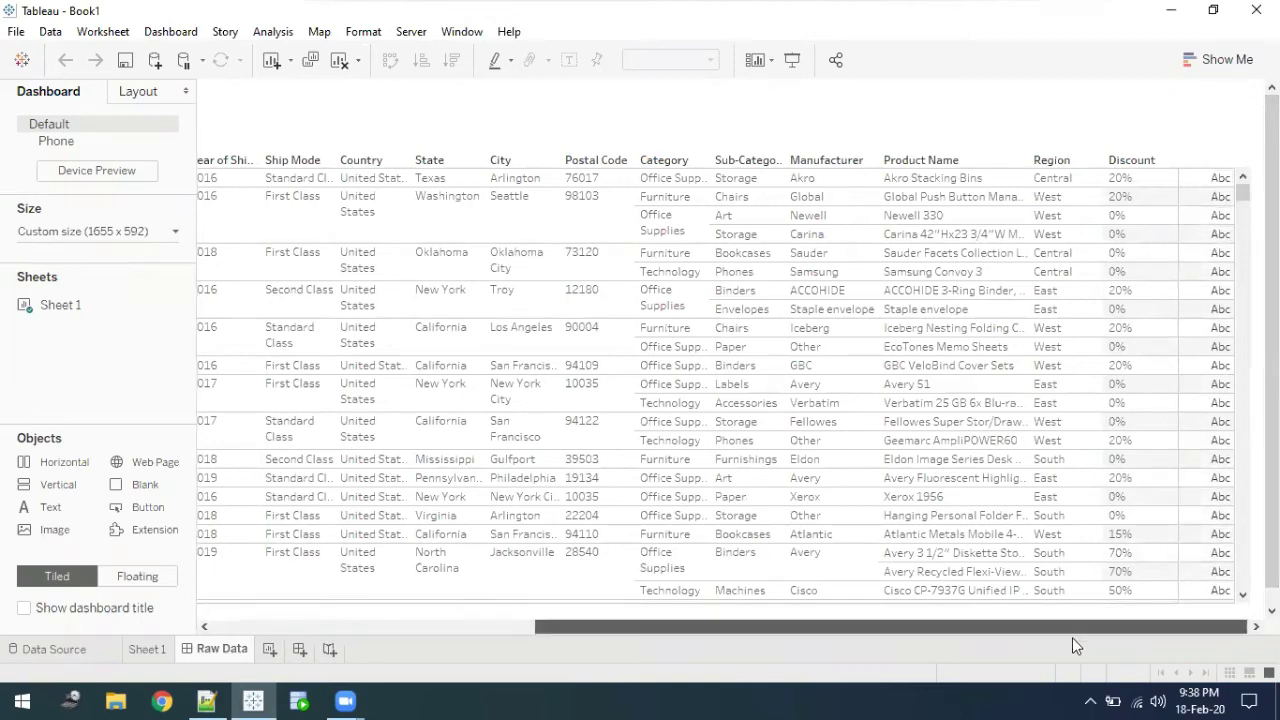
{"action": "scroll", "coordinate": [1072, 637], "scroll_direction": "left", "scroll_amount": 5}
{"action": "scroll", "coordinate": [1110, 640], "scroll_direction": "right", "scroll_amount": 5}
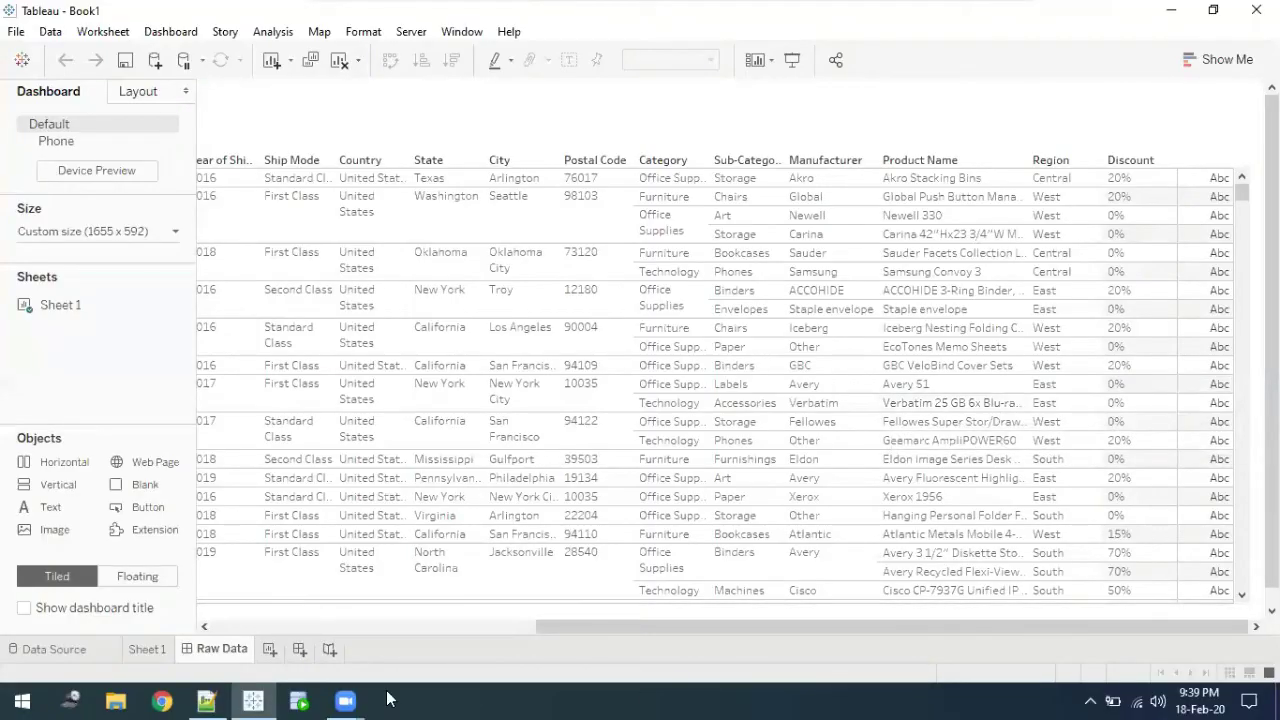
{"action": "left_click", "coordinate": [146, 650]}
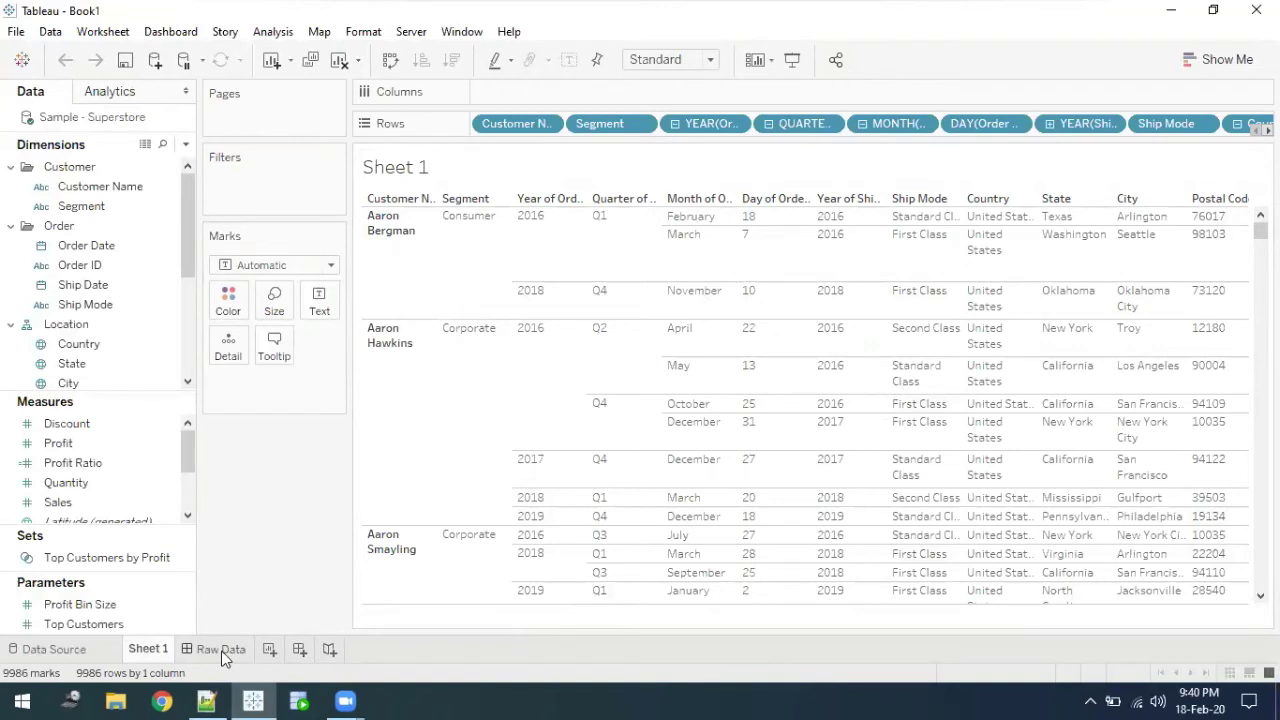
{"action": "left_click", "coordinate": [329, 266]}
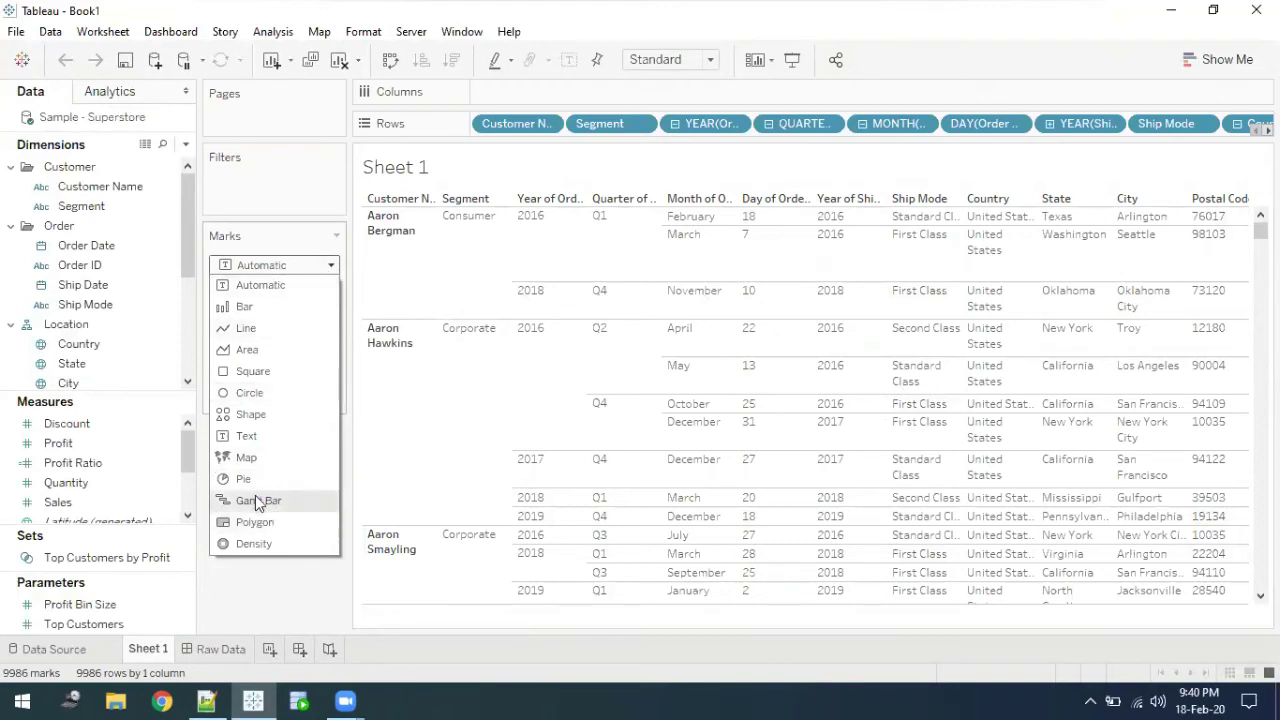
{"action": "key", "text": "Escape"}
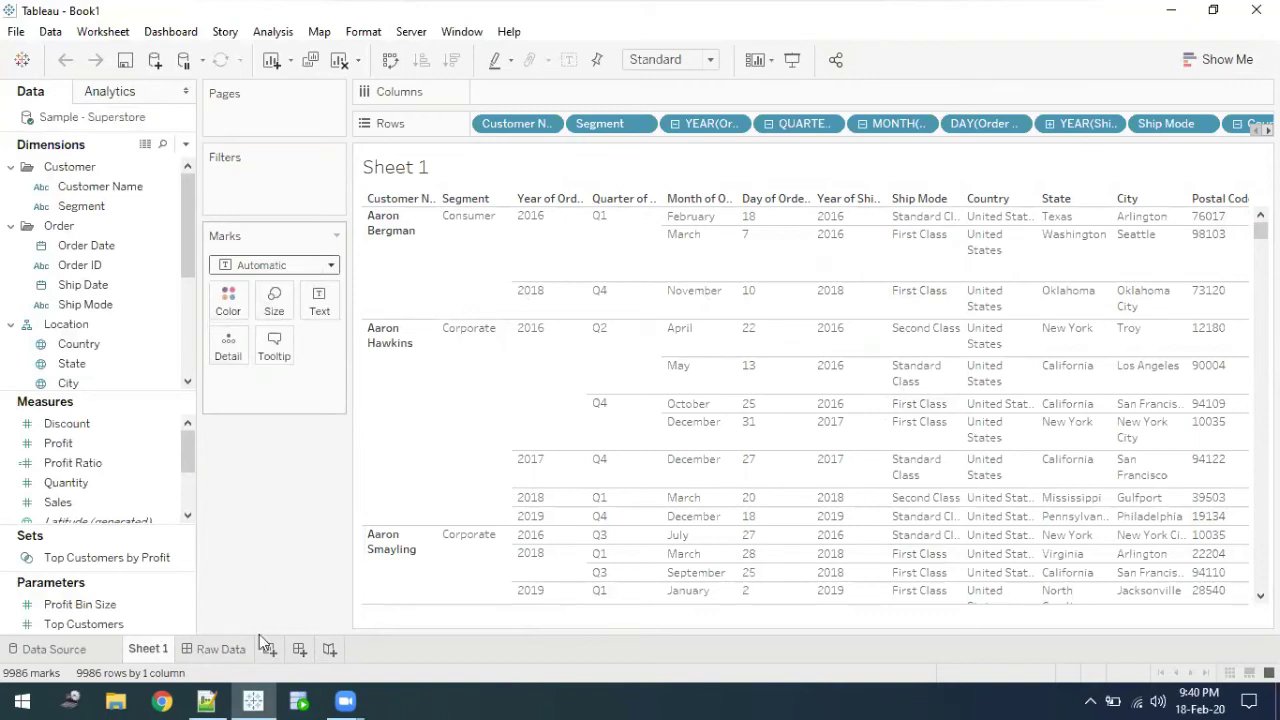
{"action": "left_click", "coordinate": [223, 654]}
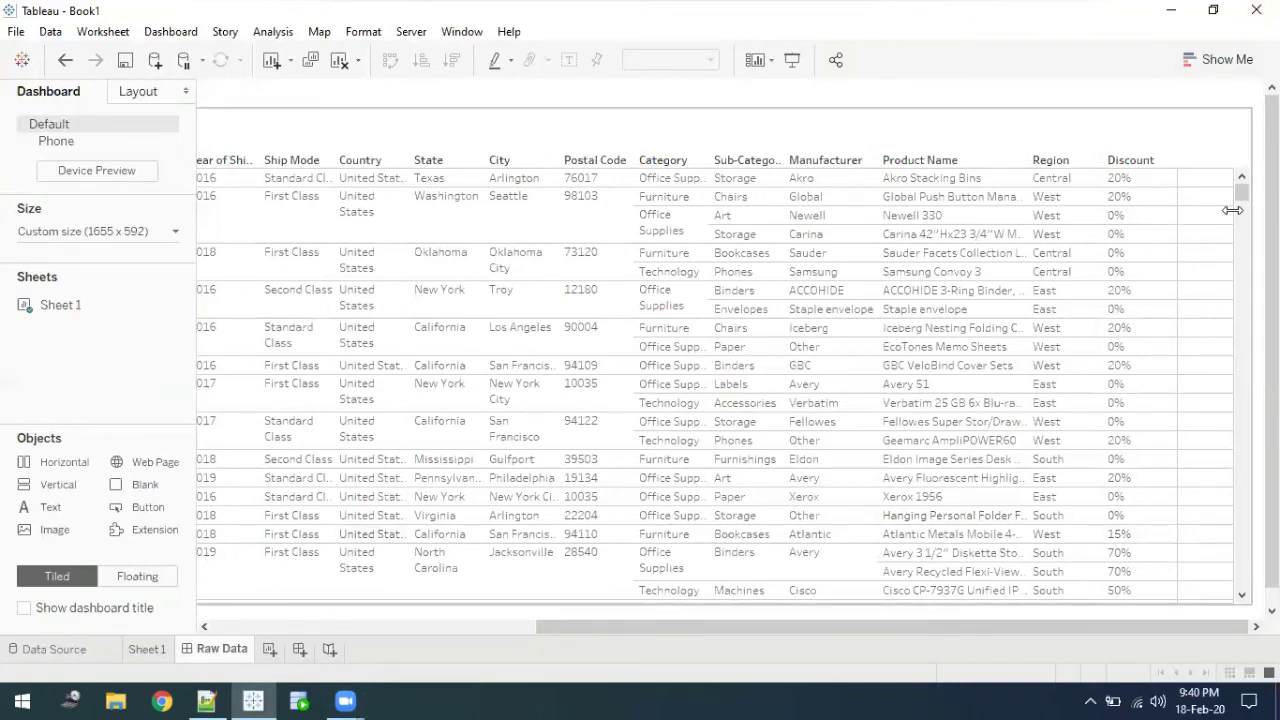
- Widen the table's columns and scroll through the Superstore table on the Raw Data dashboard
{"action": "left_click_drag", "start_coordinate": [1232, 210], "coordinate": [1187, 210]}
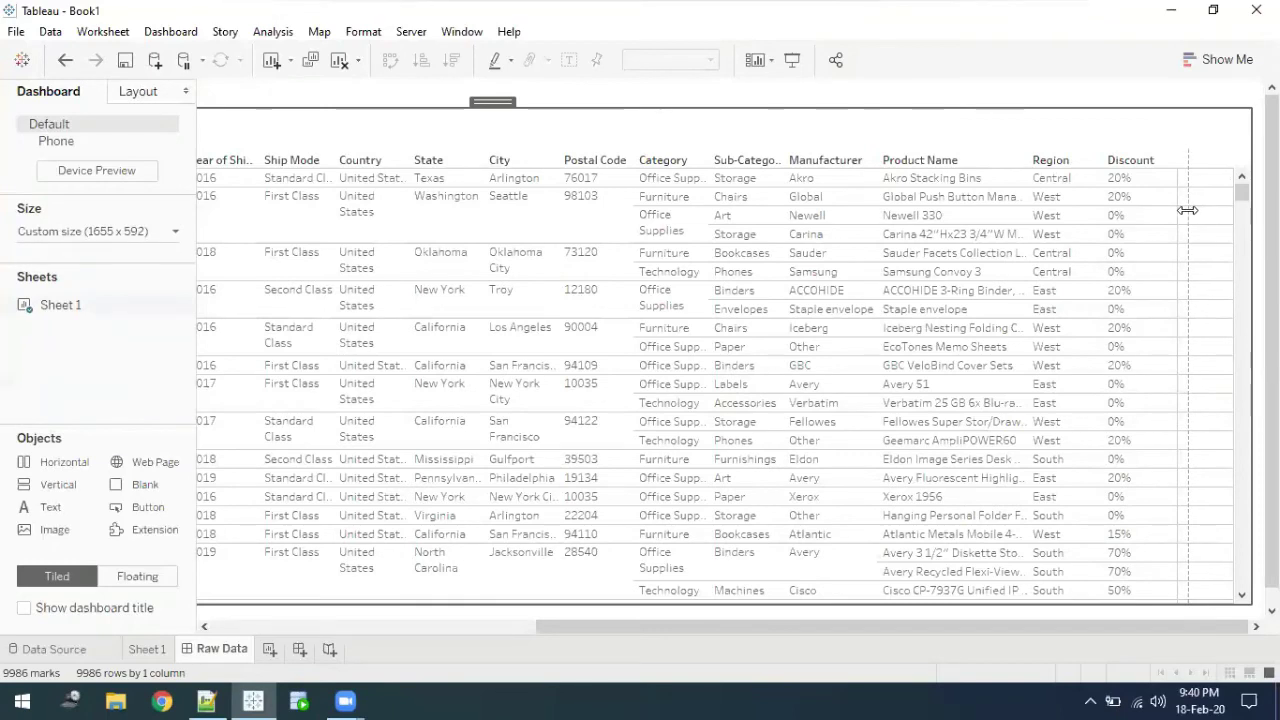
{"action": "left_click_drag", "start_coordinate": [1190, 214], "coordinate": [1190, 214]}
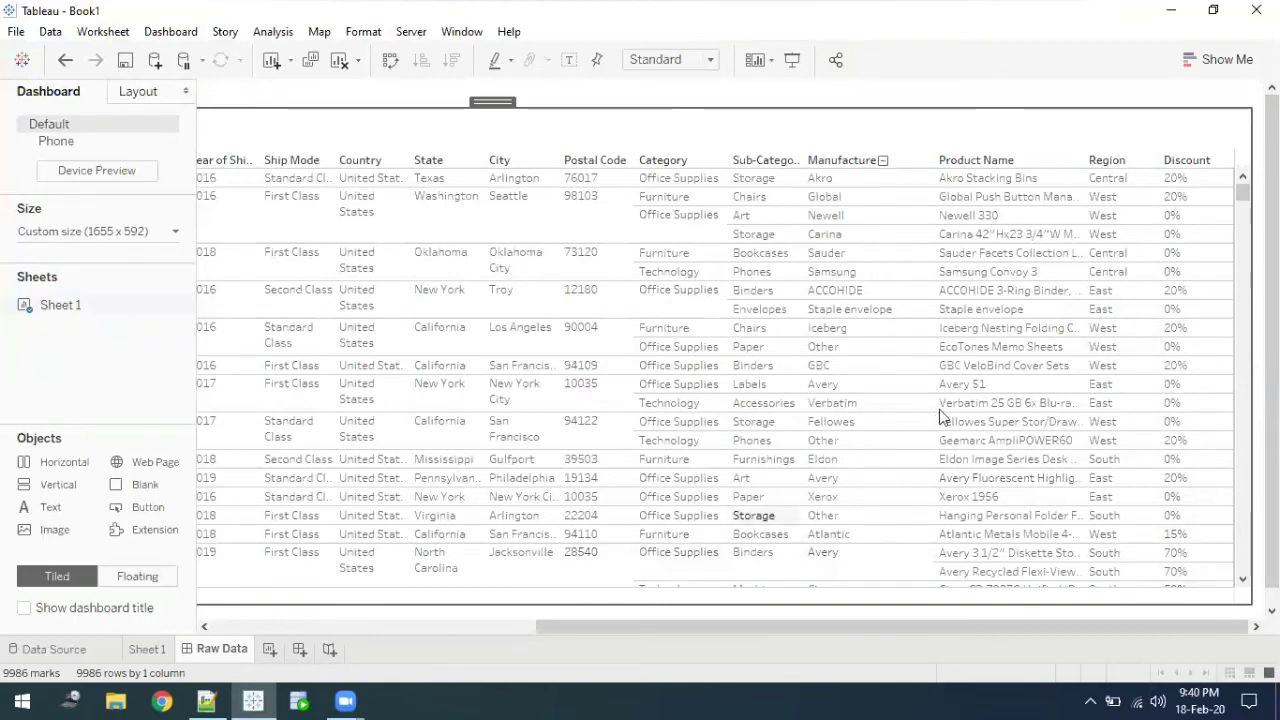
{"action": "scroll", "coordinate": [942, 410], "scroll_direction": "down", "scroll_amount": 4}
{"action": "scroll", "coordinate": [1100, 320], "scroll_direction": "down", "scroll_amount": 7}
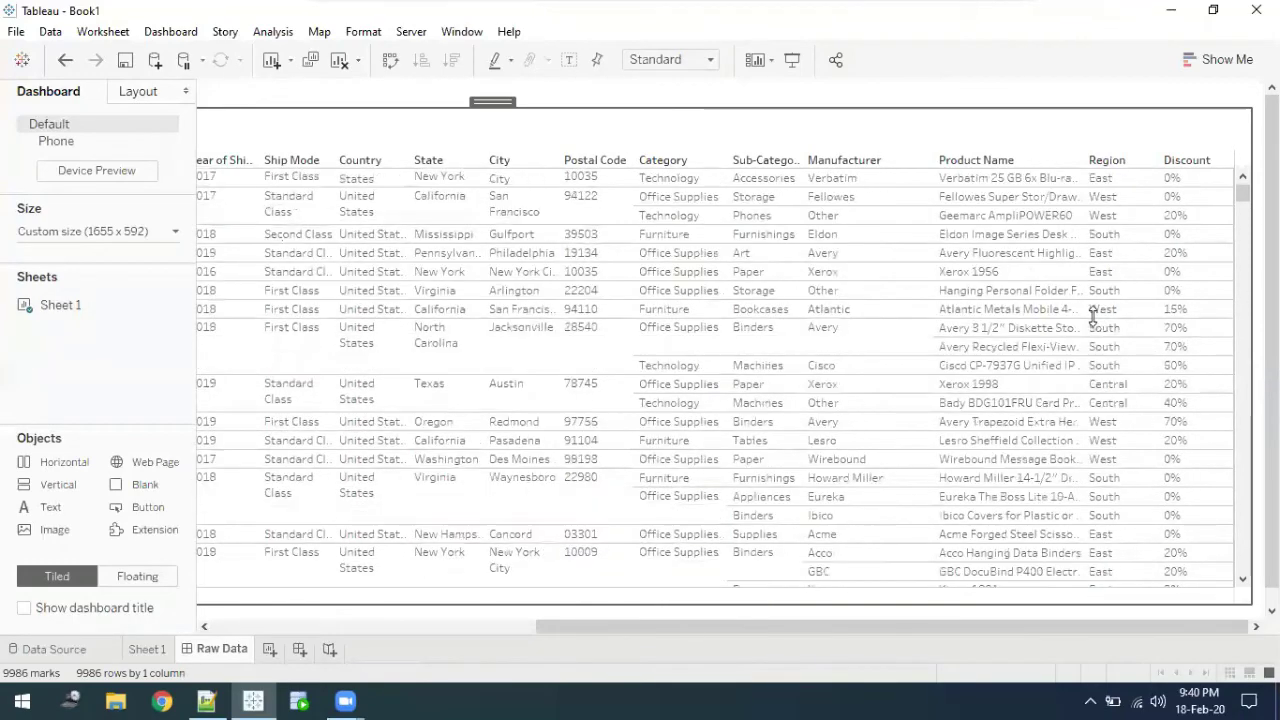
{"action": "scroll", "coordinate": [1130, 500], "scroll_direction": "down", "scroll_amount": 8}
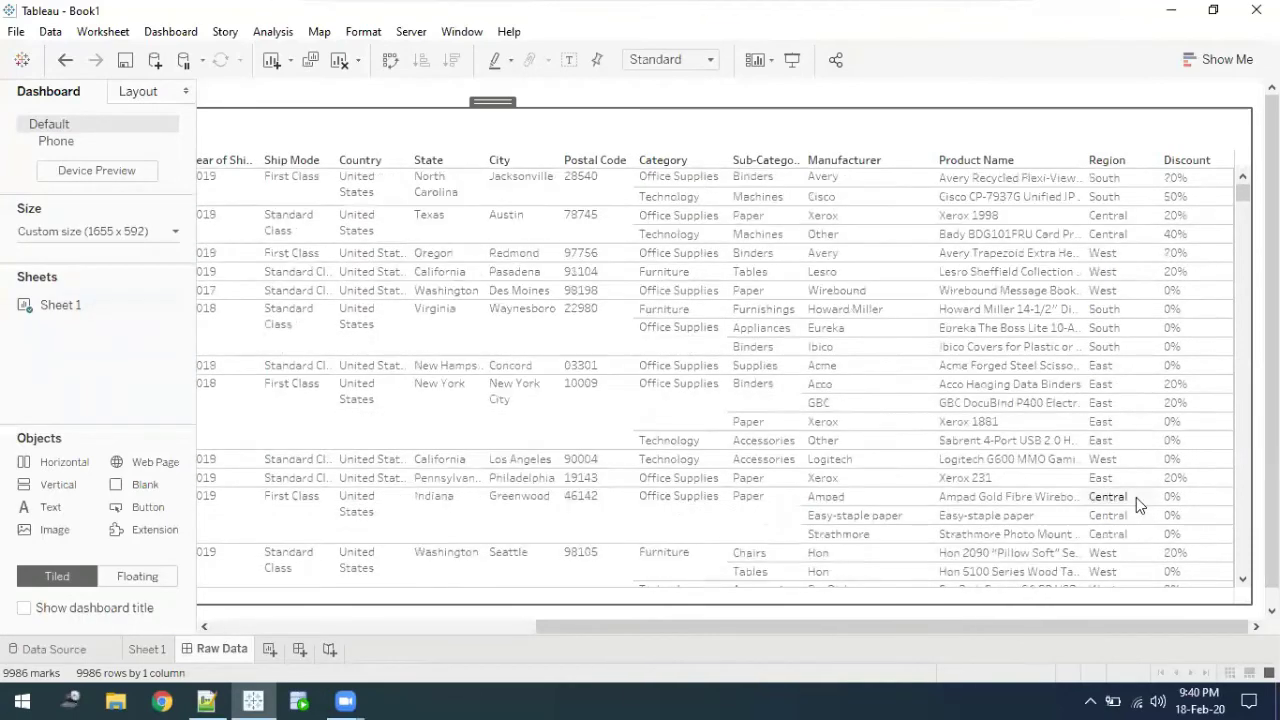
{"action": "scroll", "coordinate": [1020, 640], "scroll_direction": "left", "scroll_amount": 10}
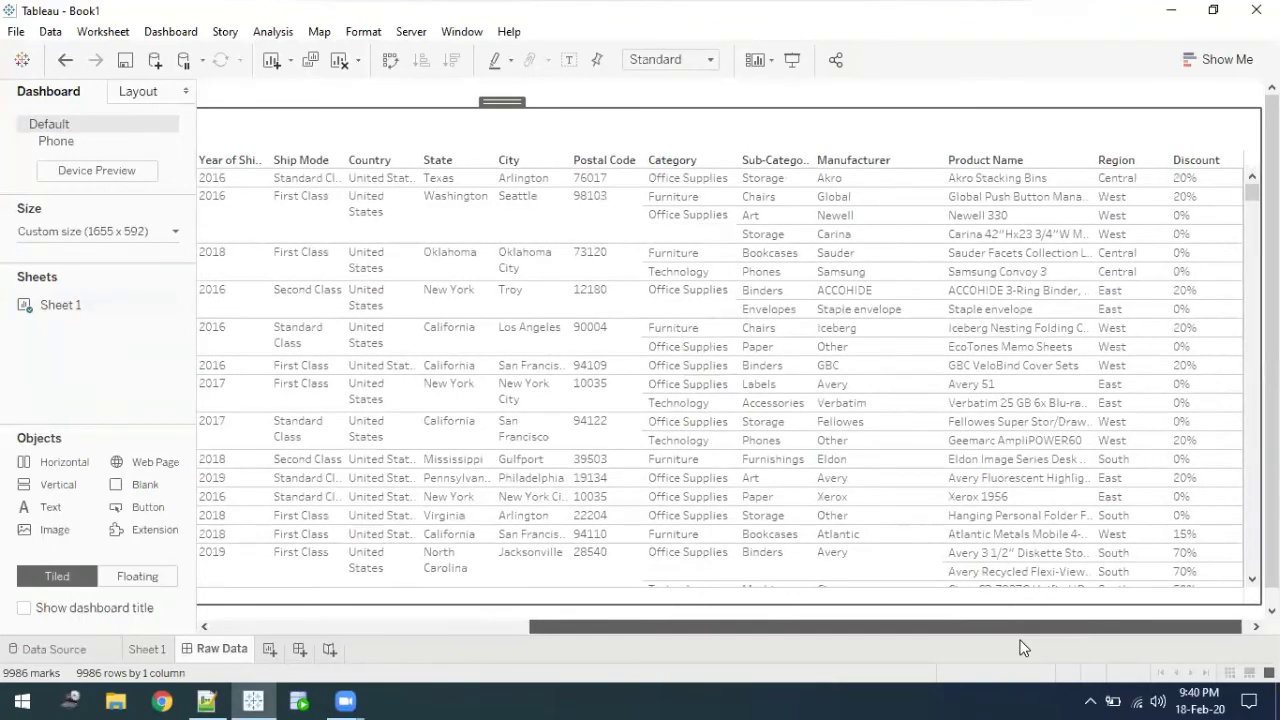
{"action": "scroll", "coordinate": [1040, 640], "scroll_direction": "right", "scroll_amount": 10}
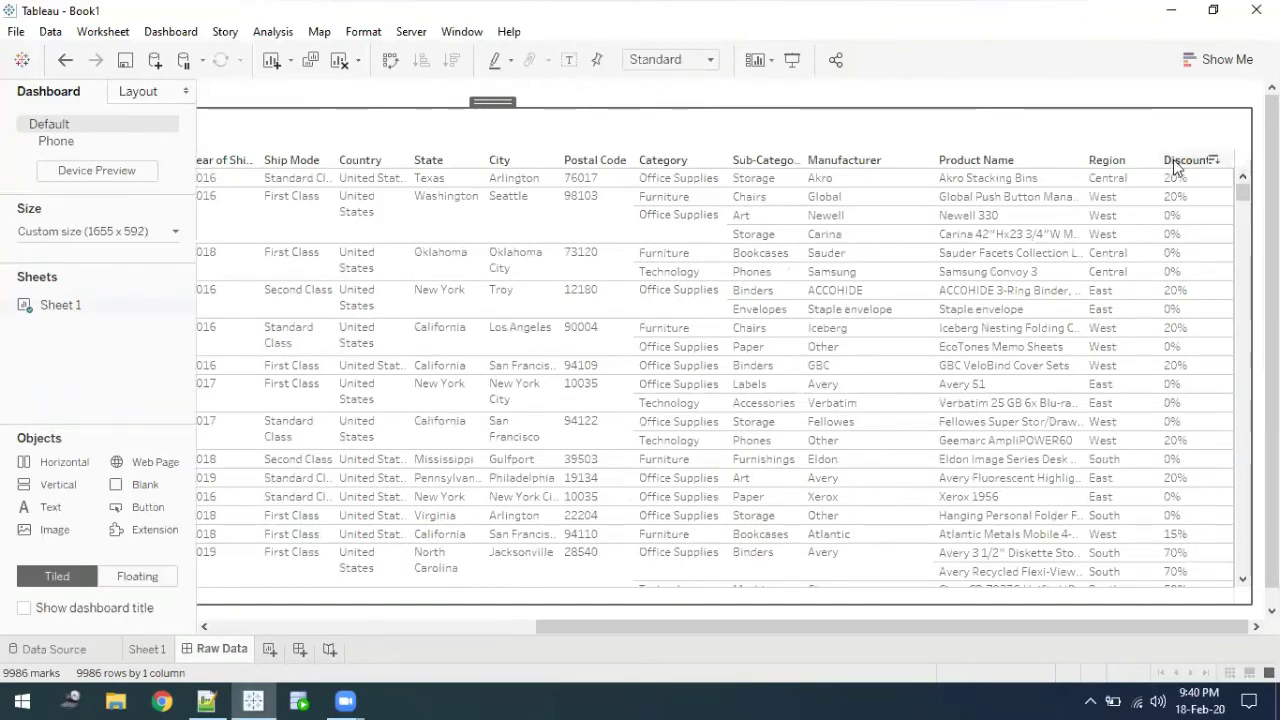
{"action": "scroll", "coordinate": [700, 380], "scroll_direction": "down", "scroll_amount": 10}
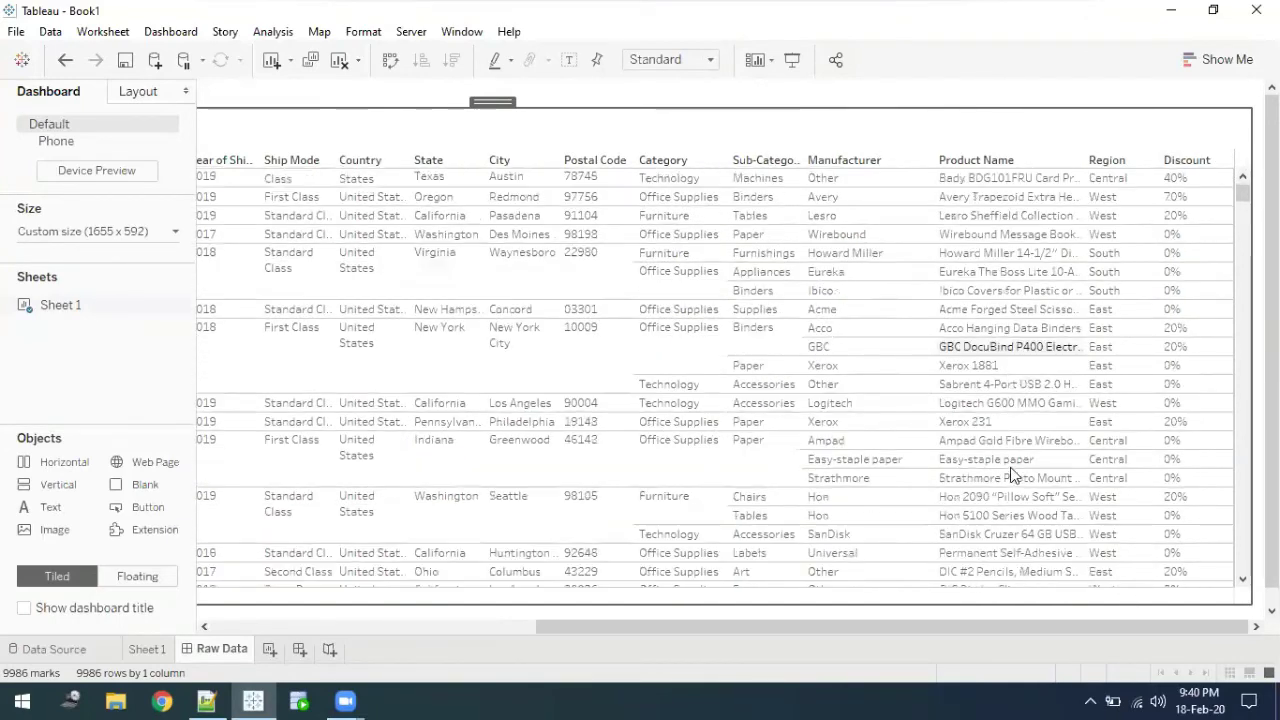
{"action": "scroll", "coordinate": [1010, 468], "scroll_direction": "down", "scroll_amount": 10}
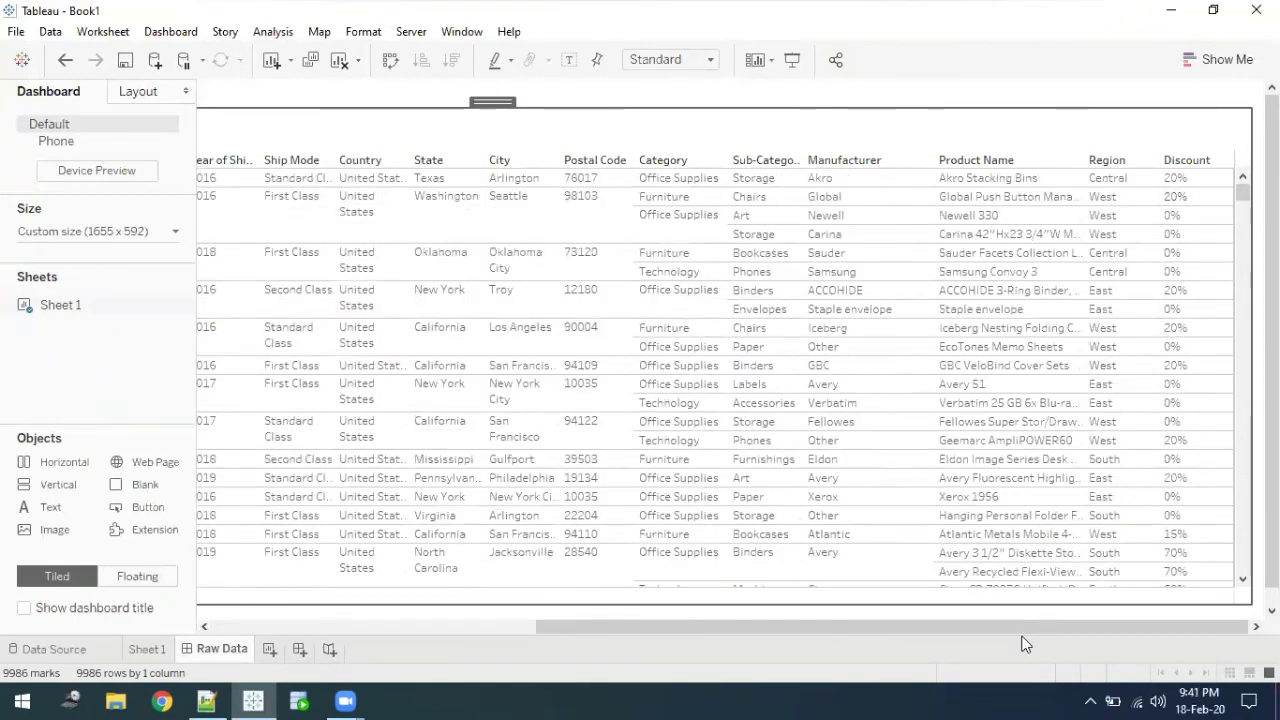
- Resize the Manufacturer, Postal Code, City and Discount columns and narrow Product Name
{"action": "left_click", "coordinate": [108, 236]}
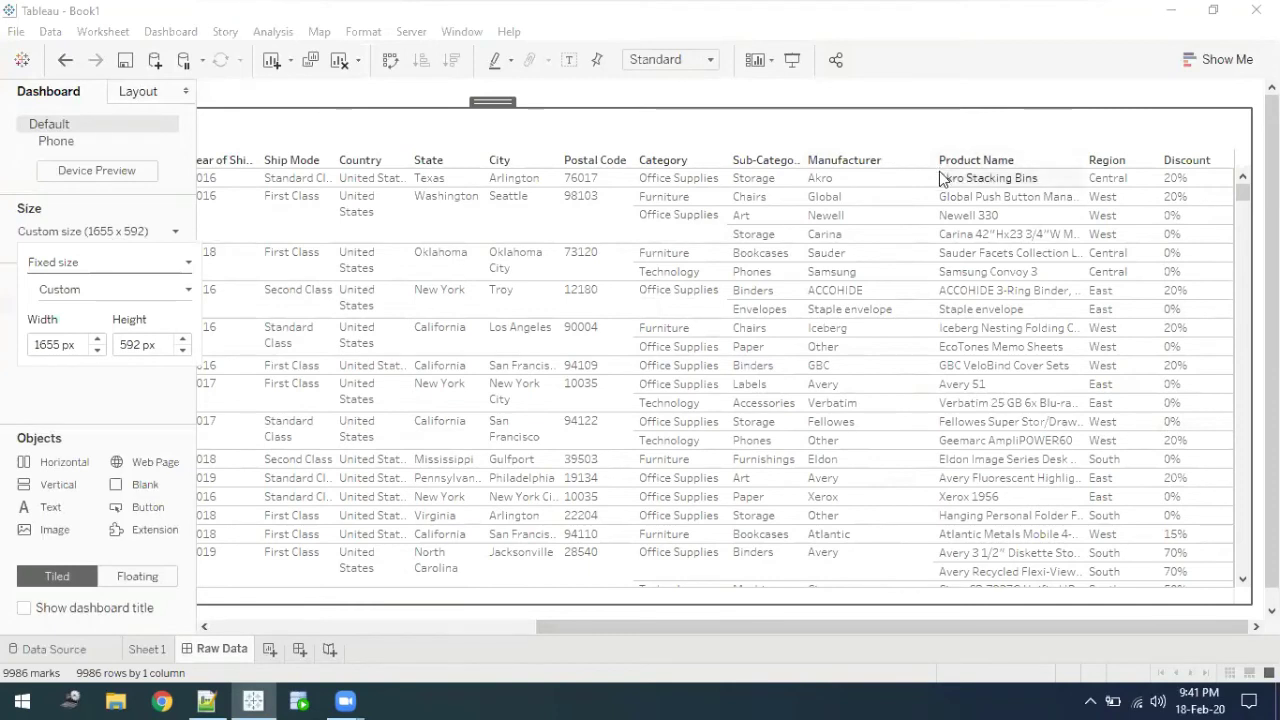
{"action": "left_click", "coordinate": [929, 138]}
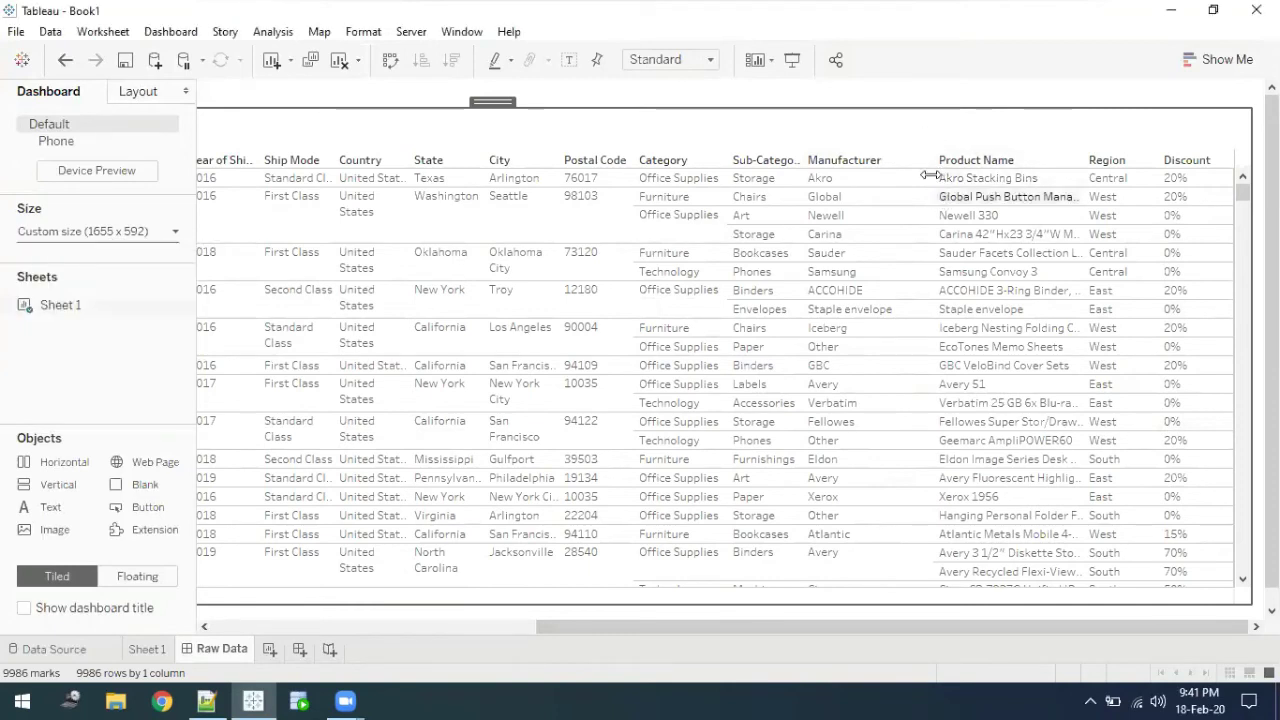
{"action": "left_click_drag", "start_coordinate": [923, 171], "coordinate": [915, 171]}
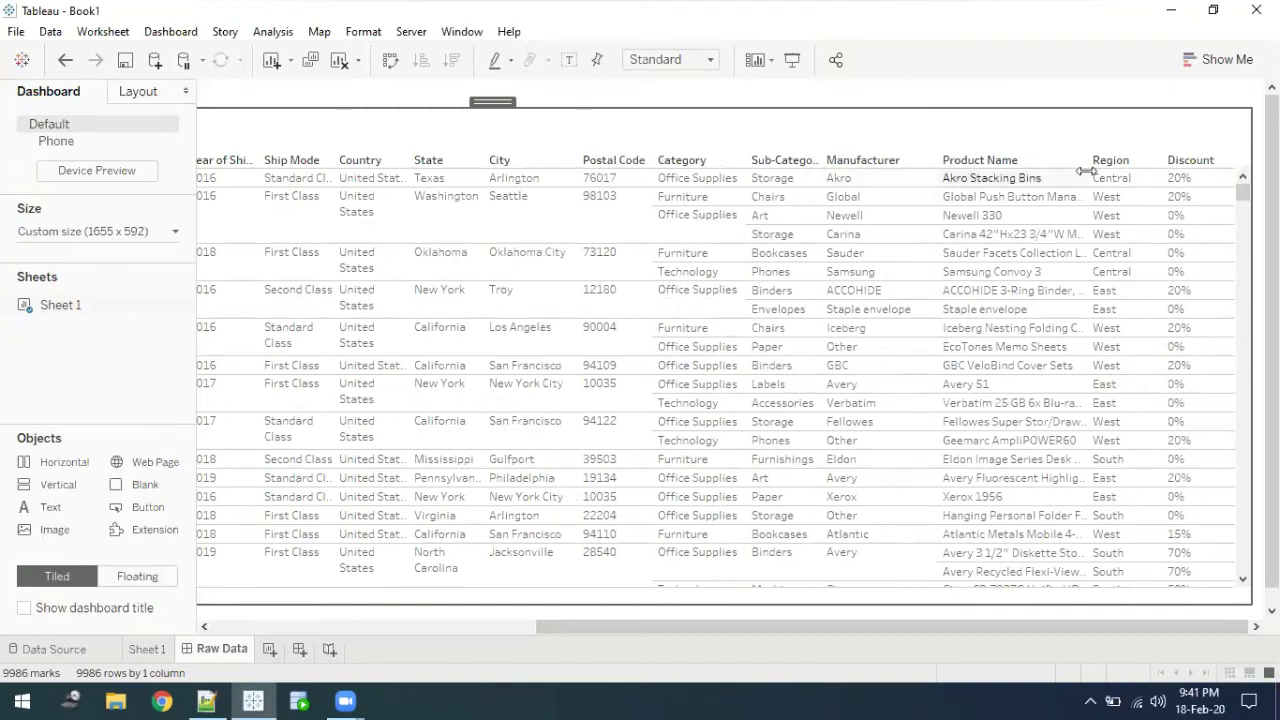
{"action": "left_click_drag", "start_coordinate": [650, 200], "coordinate": [643, 217]}
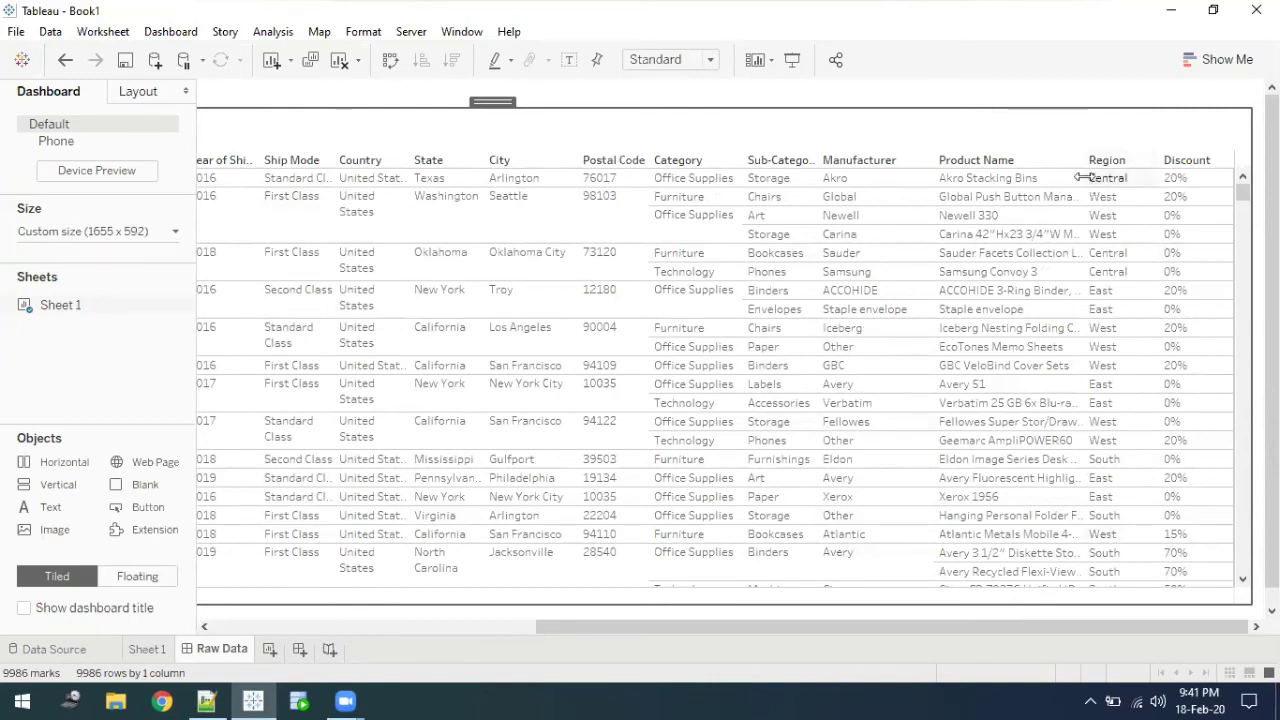
{"action": "left_click_drag", "start_coordinate": [1082, 177], "coordinate": [1040, 175]}
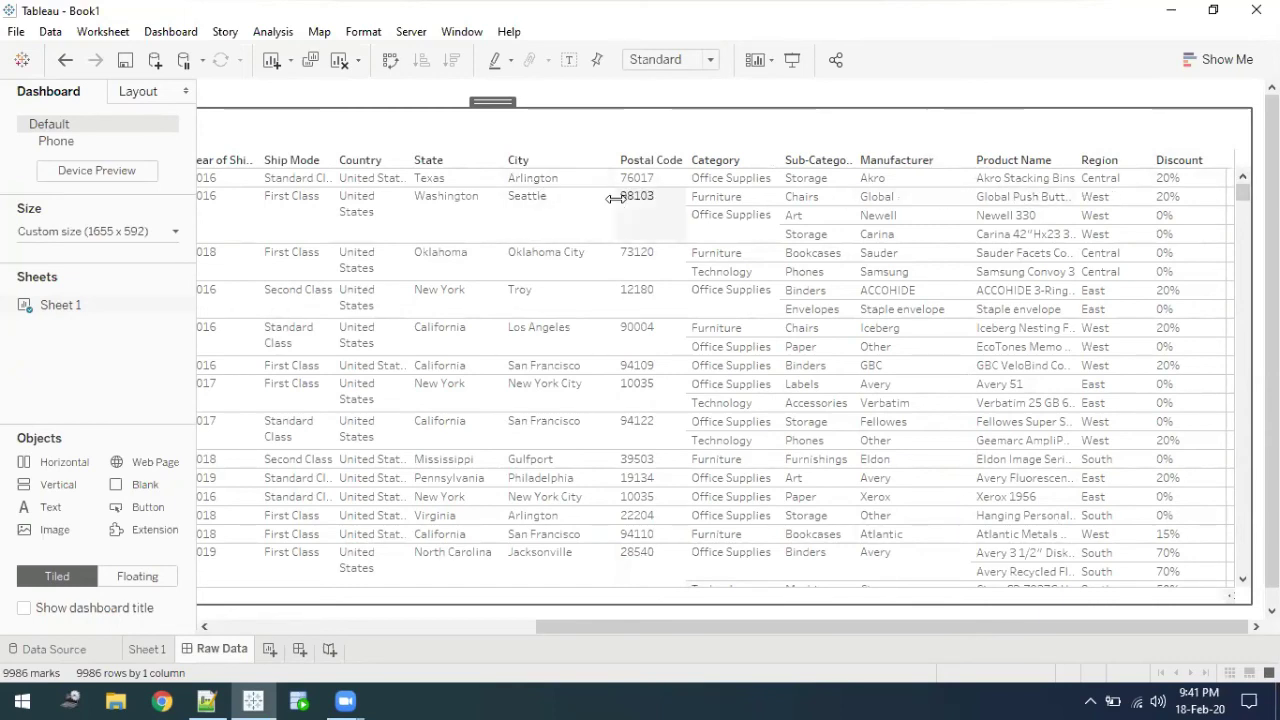
{"action": "left_click_drag", "start_coordinate": [611, 200], "coordinate": [592, 196]}
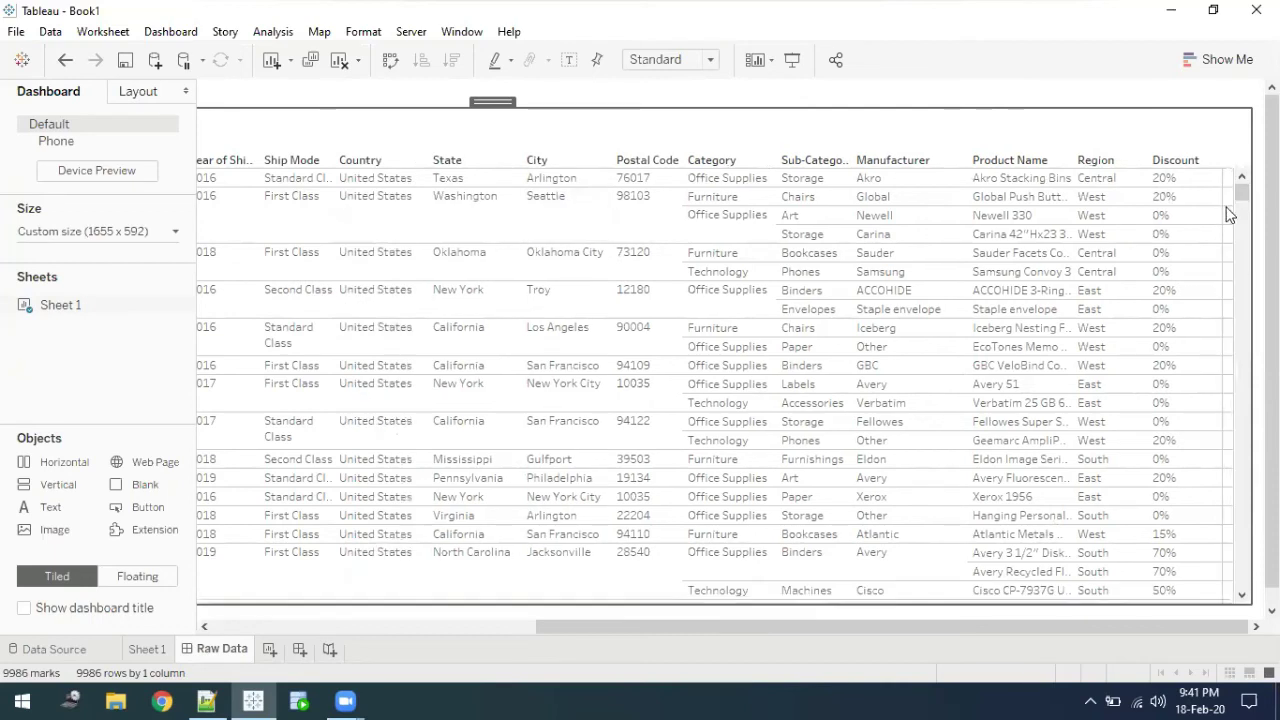
{"action": "left_click_drag", "start_coordinate": [1224, 199], "coordinate": [1223, 208]}
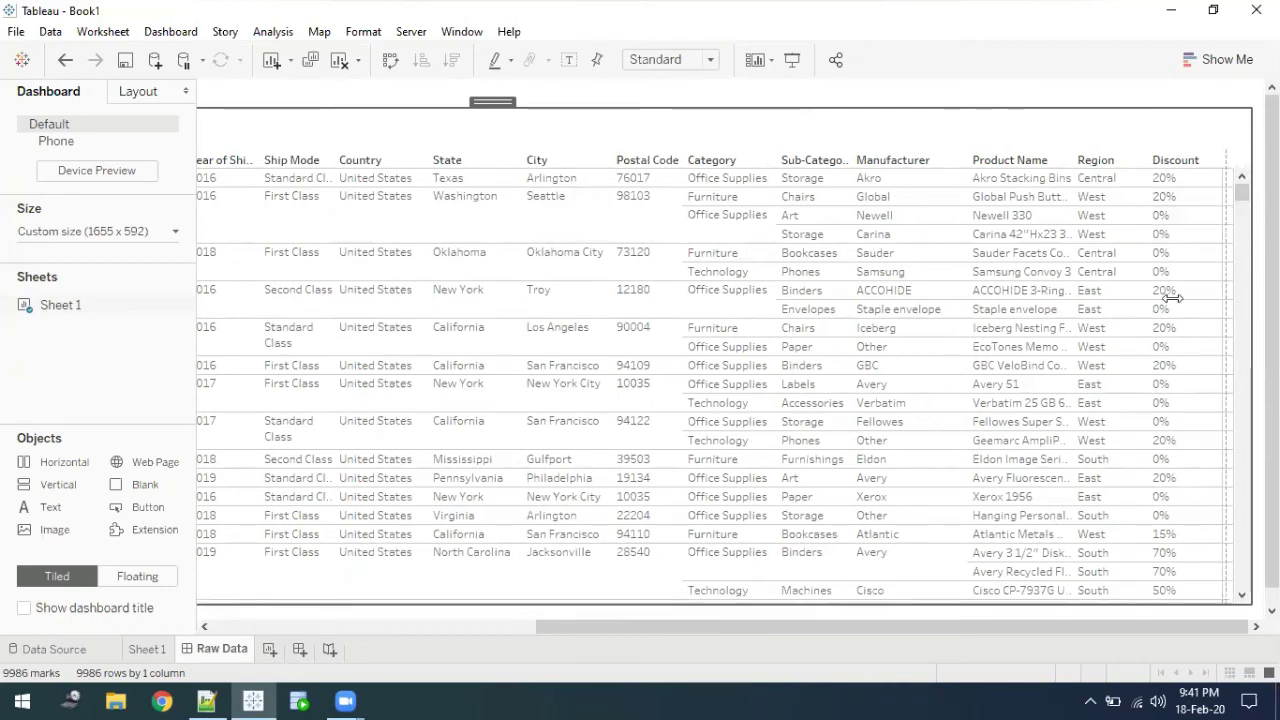
{"action": "left_click_drag", "start_coordinate": [1232, 162], "coordinate": [1231, 188]}
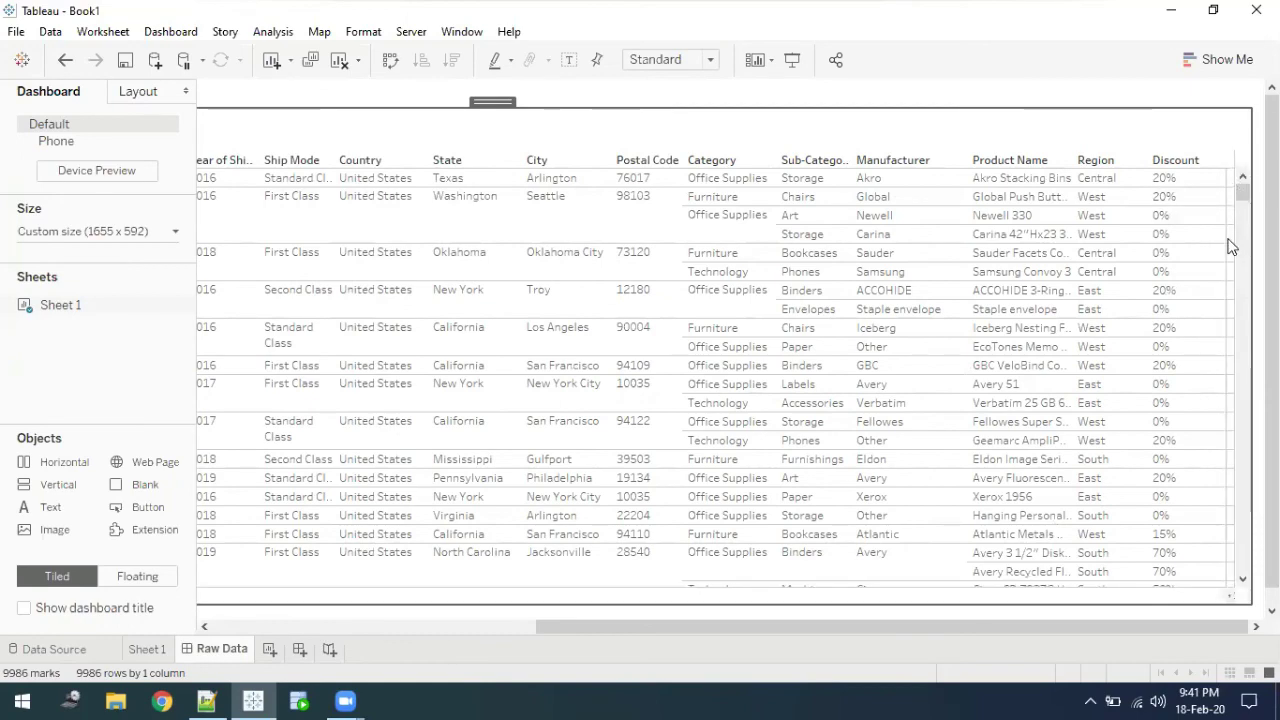
- Switch to the Sheet 1 worksheet and browse its Analytics and Data panes
{"action": "left_click", "coordinate": [160, 652]}
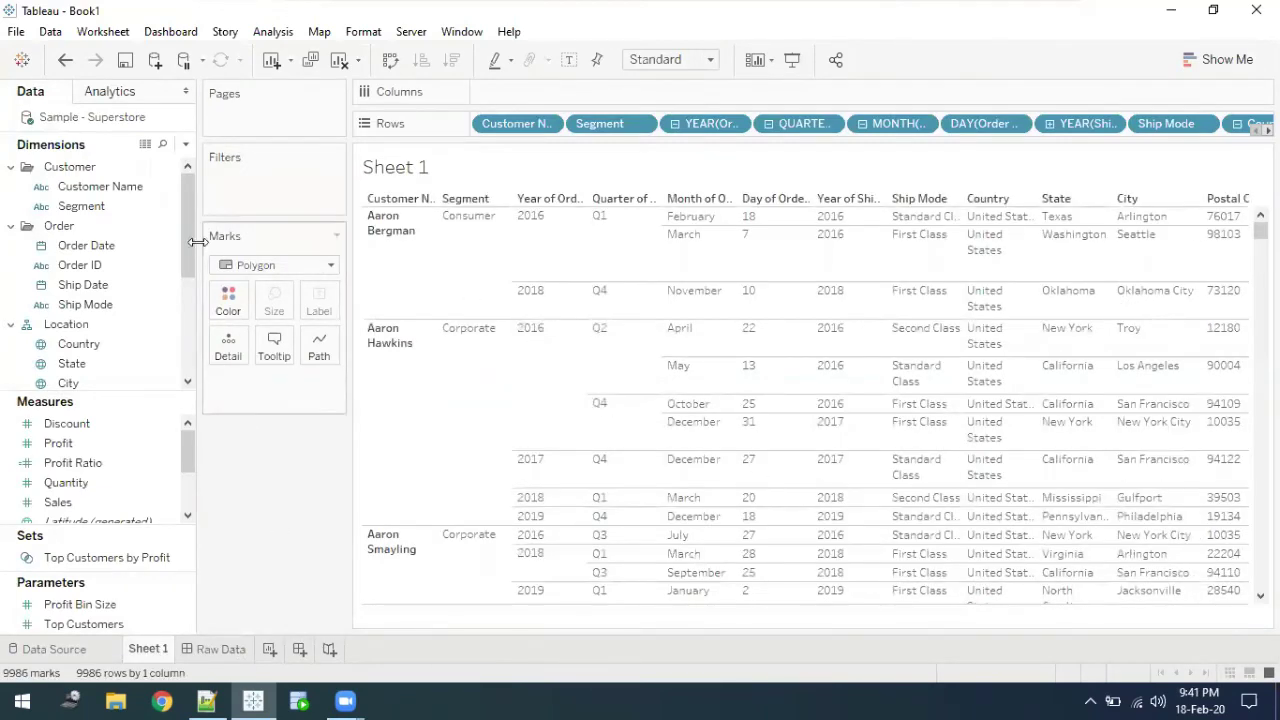
{"action": "left_click", "coordinate": [122, 98]}
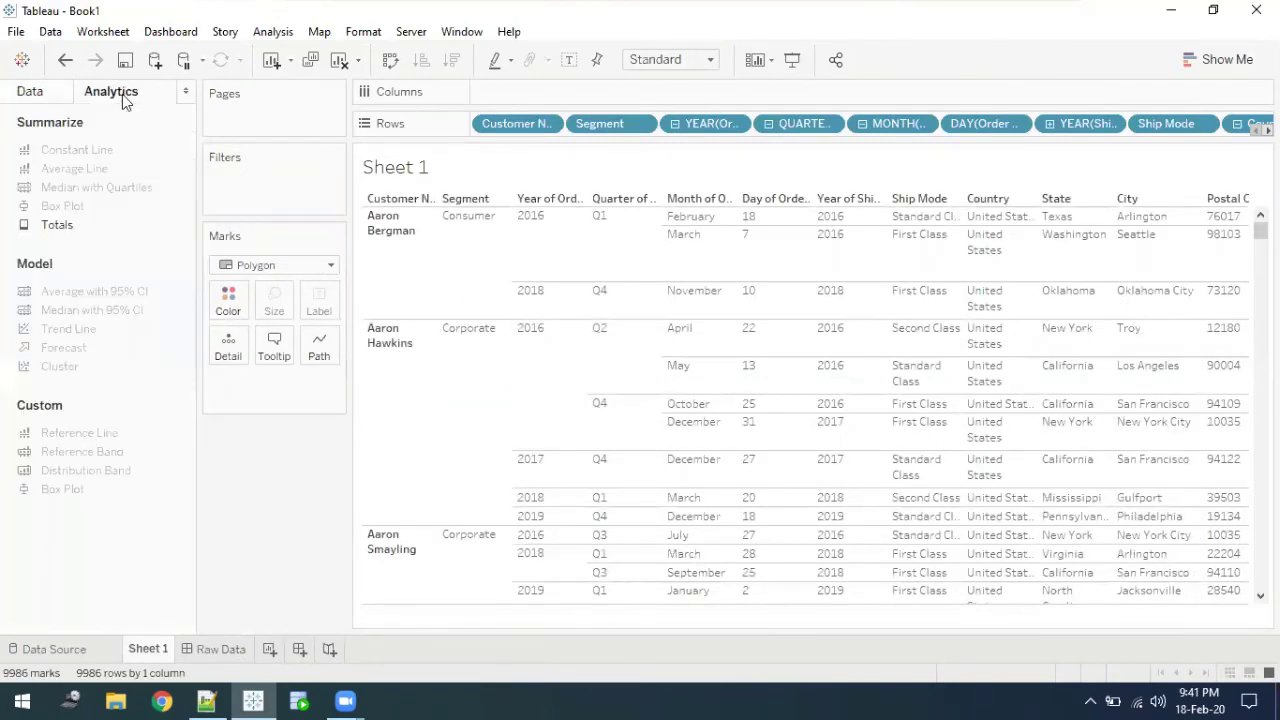
{"action": "left_click", "coordinate": [51, 94]}
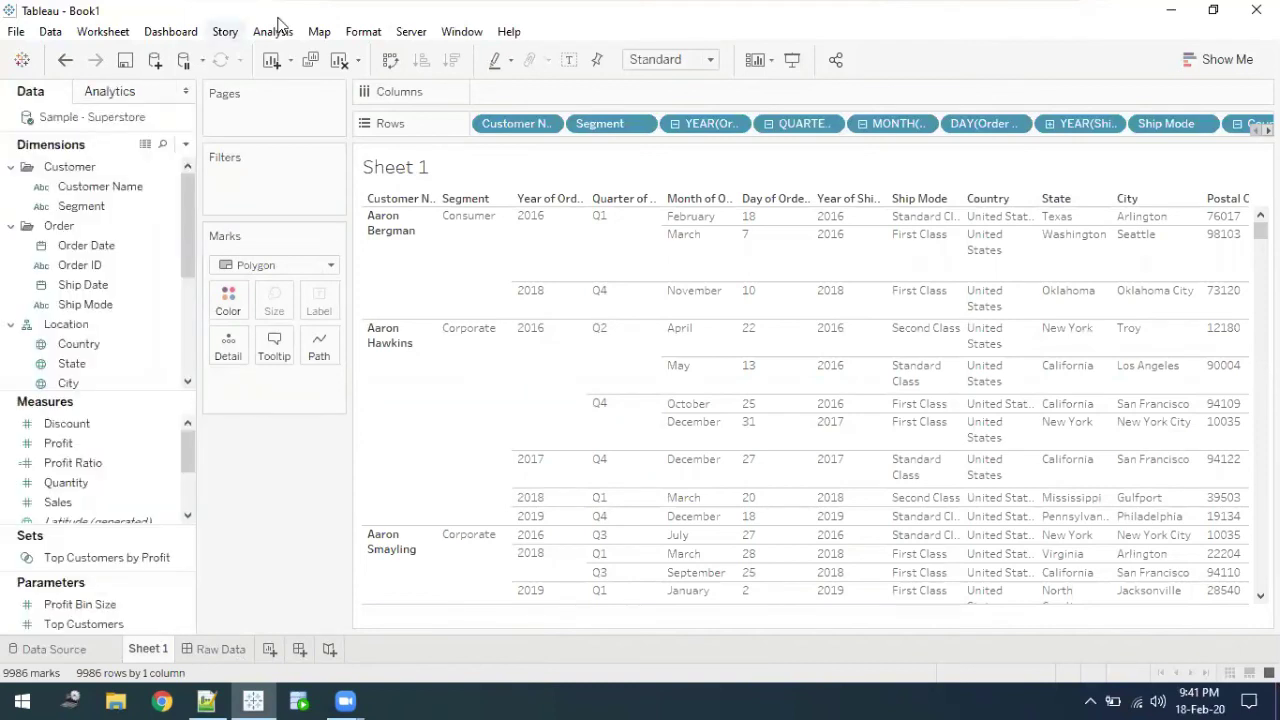
- Set Sheet 1's column divider lines to None under Format Borders, then return to Raw Data
{"action": "left_click", "coordinate": [105, 32]}
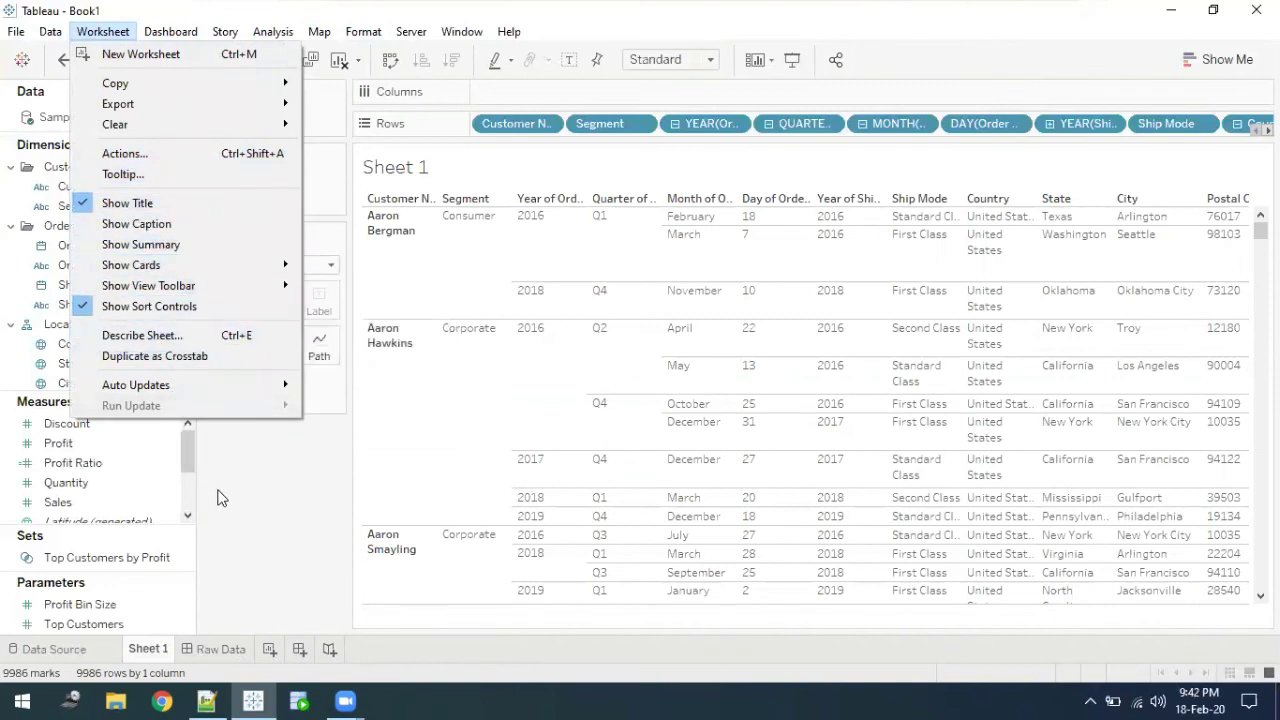
{"action": "left_click", "coordinate": [380, 33]}
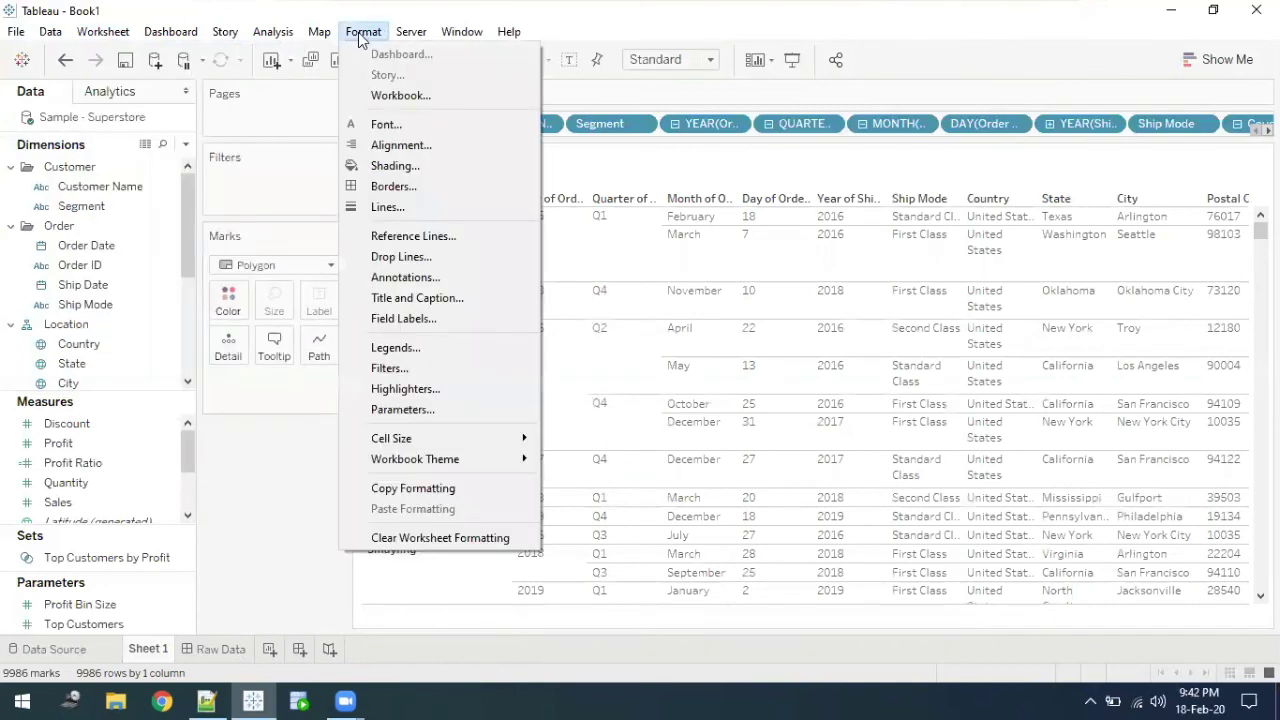
{"action": "left_click", "coordinate": [393, 186]}
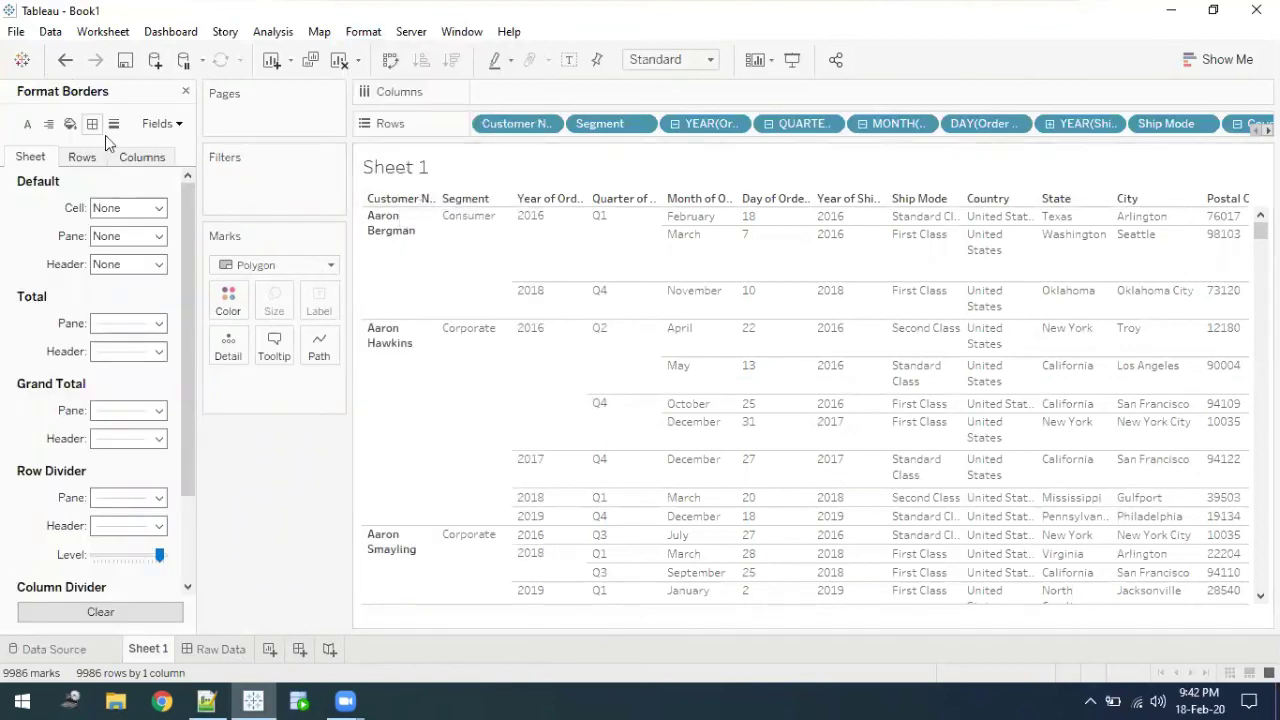
{"action": "left_click", "coordinate": [126, 162]}
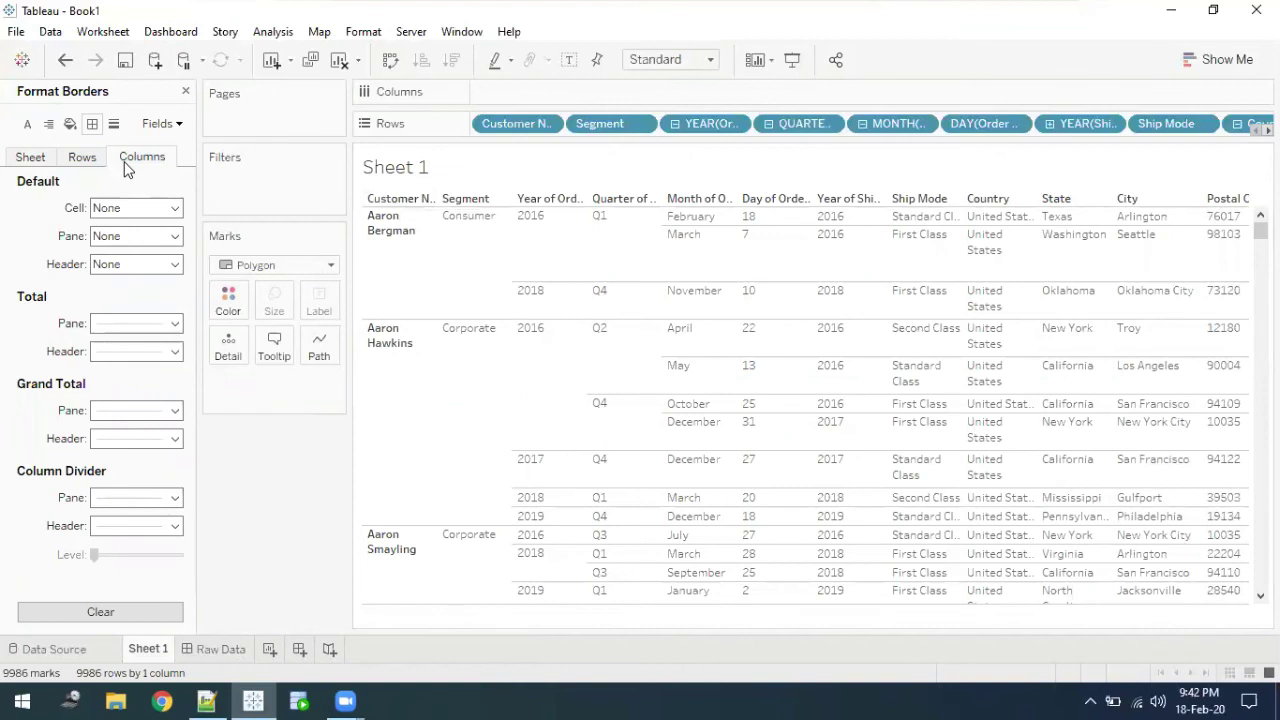
{"action": "left_click", "coordinate": [141, 503]}
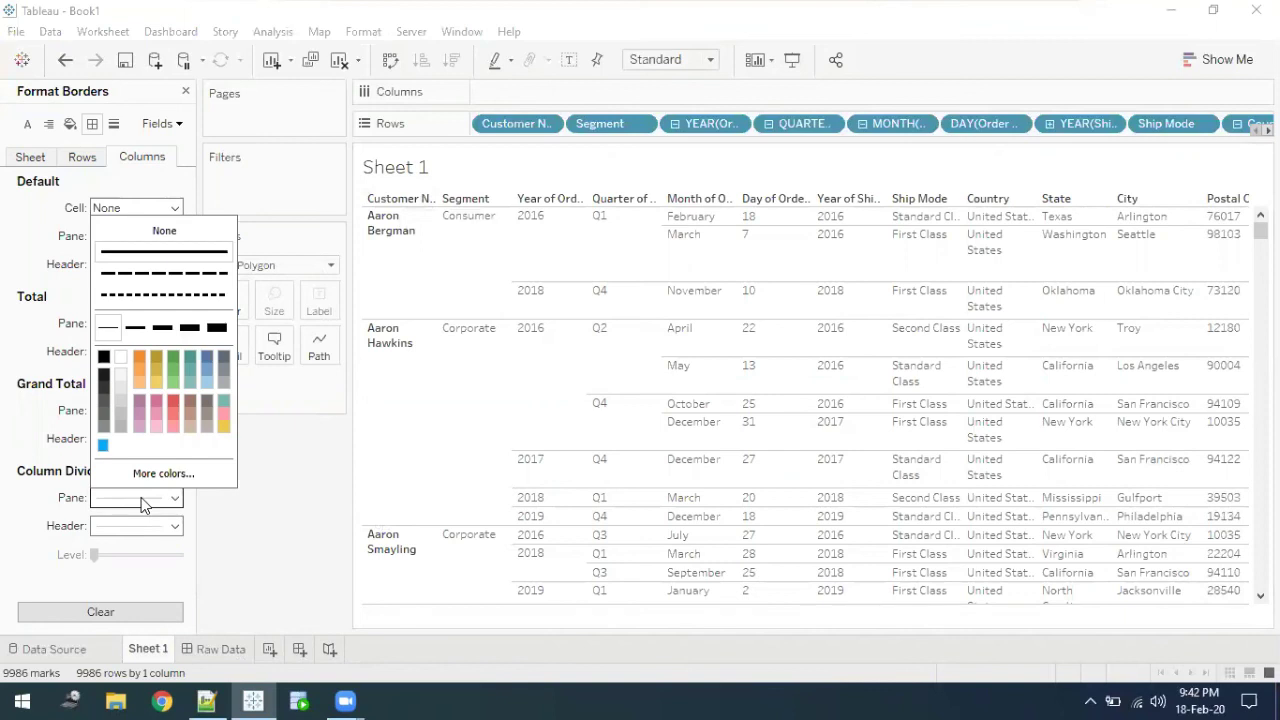
{"action": "left_click", "coordinate": [170, 231]}
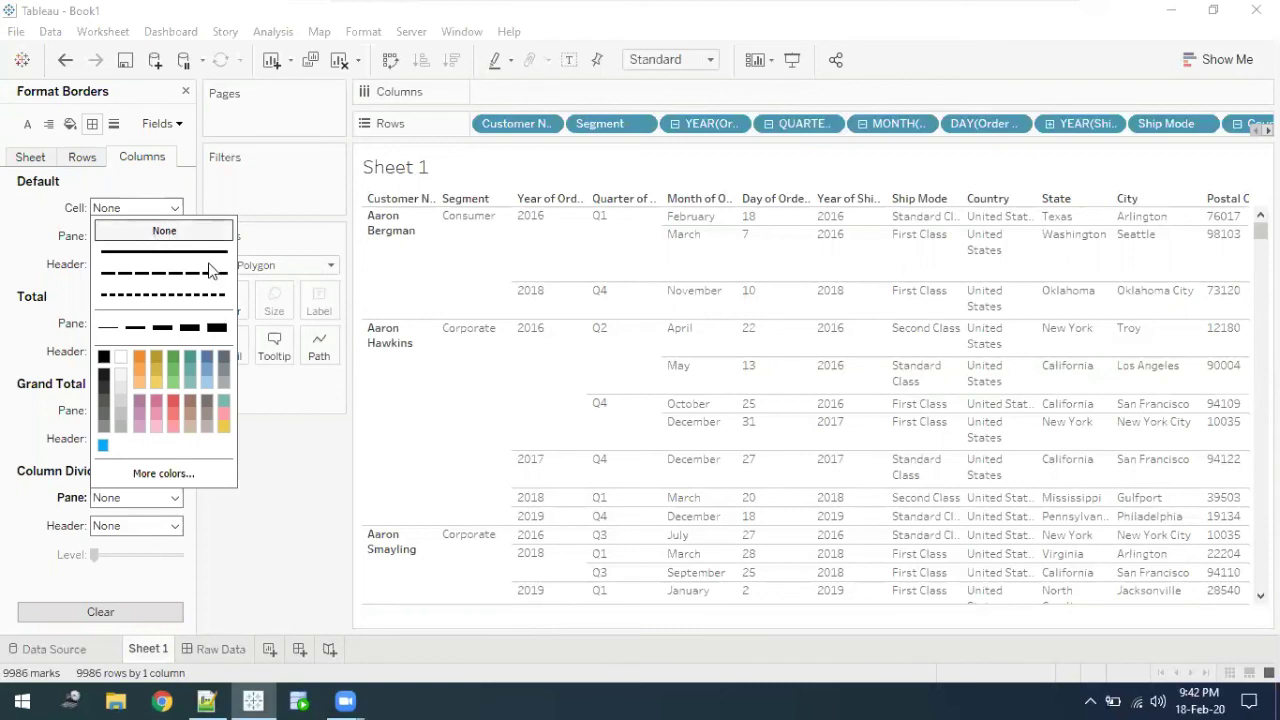
{"action": "left_click", "coordinate": [315, 507]}
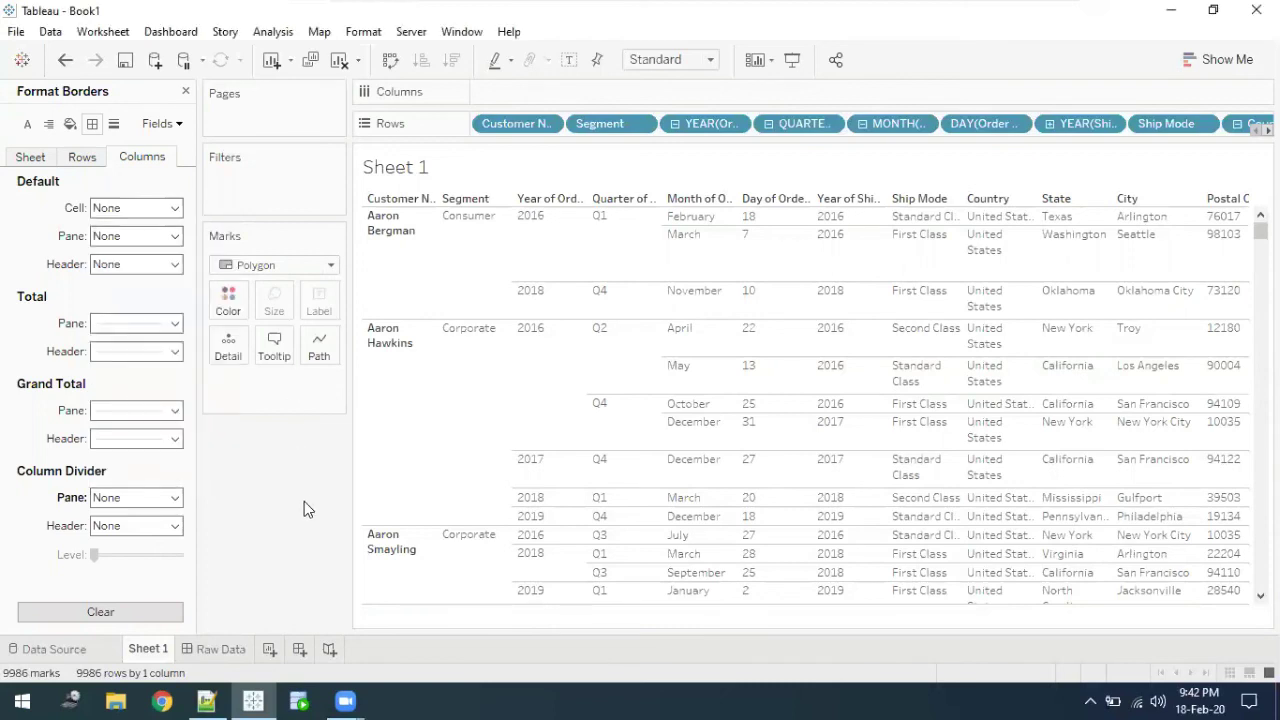
{"action": "left_click", "coordinate": [238, 652]}
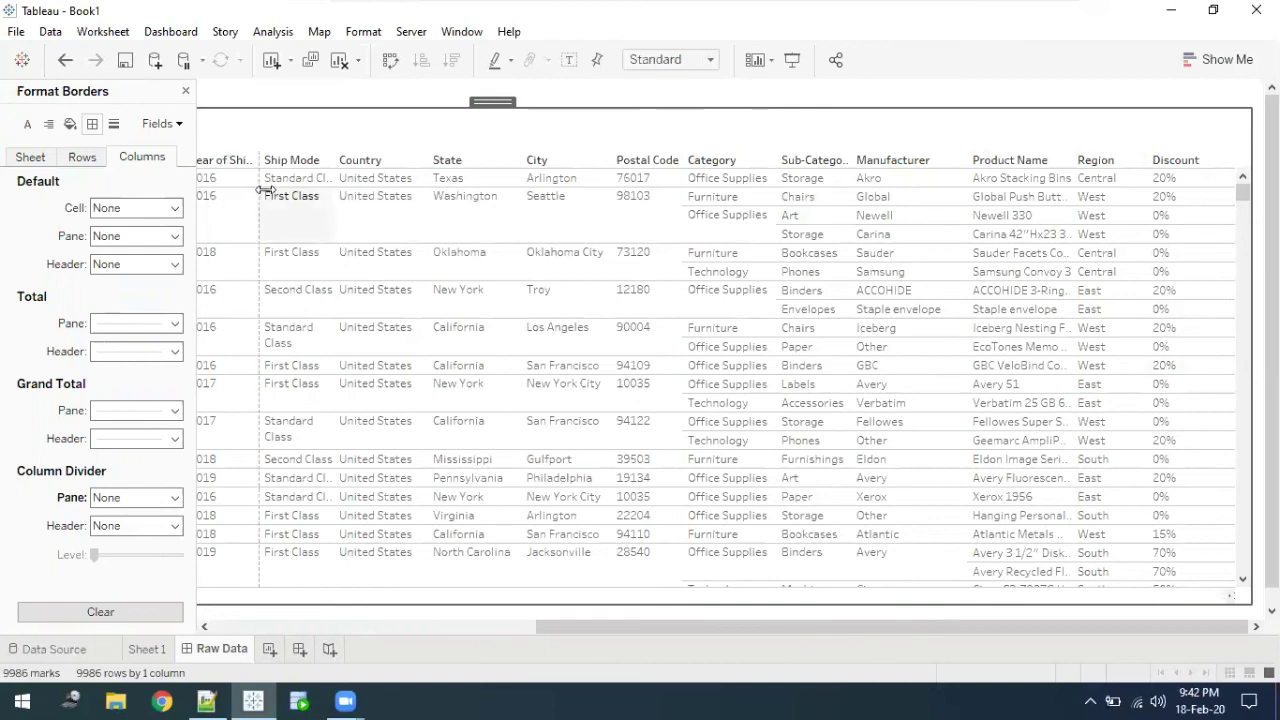
- Widen Year of Ship Date, close the Format Borders pane, and resize the Manufacturer column
{"action": "left_click_drag", "start_coordinate": [262, 190], "coordinate": [282, 196]}
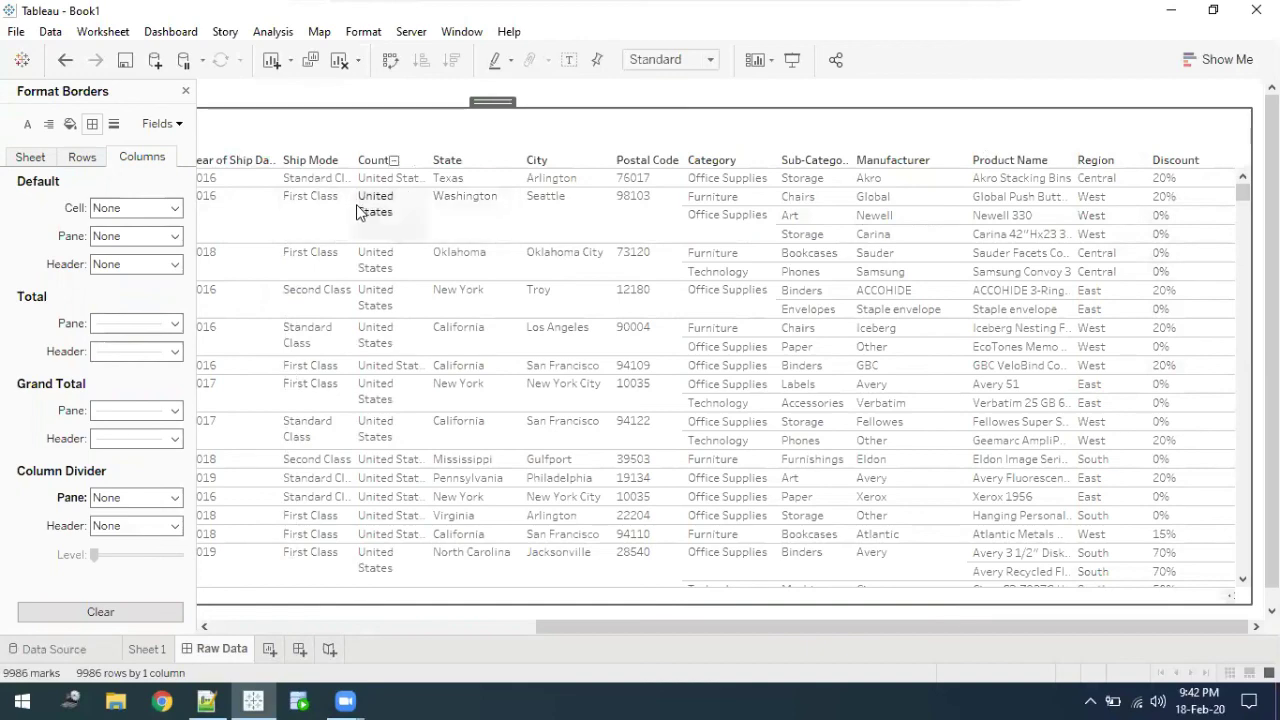
{"action": "left_click", "coordinate": [186, 90]}
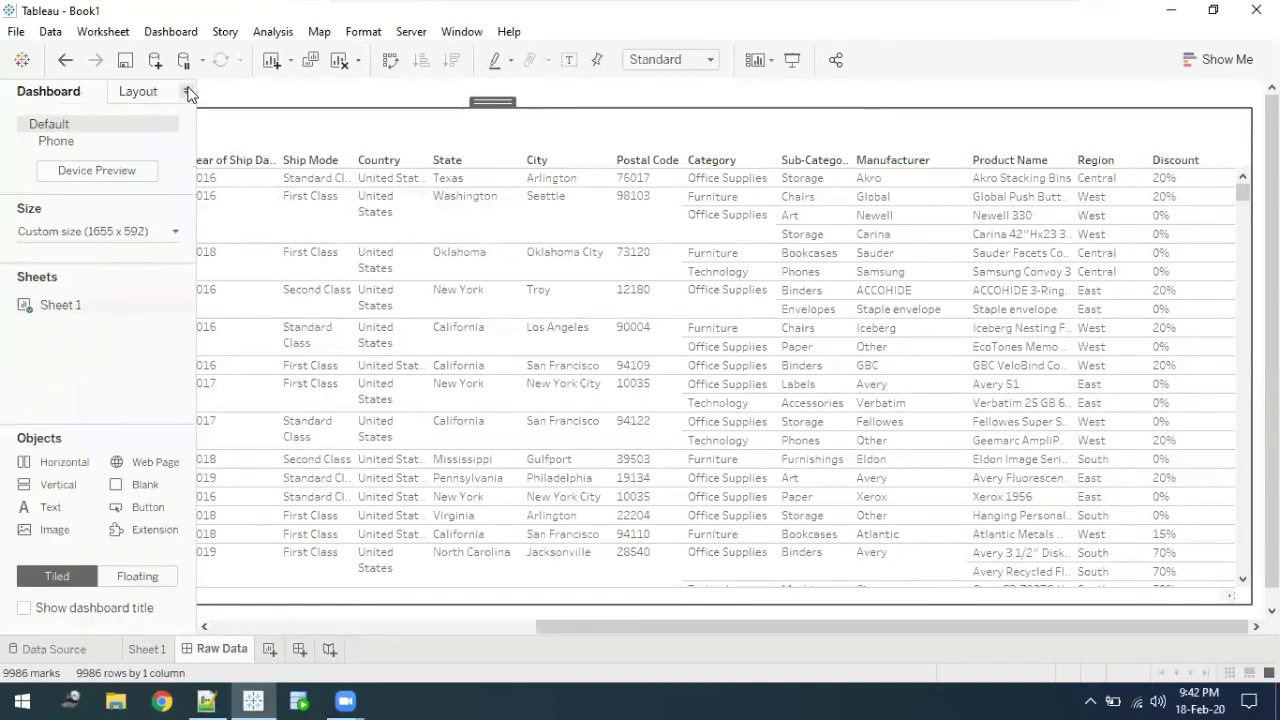
{"action": "left_click_drag", "start_coordinate": [606, 627], "coordinate": [255, 628]}
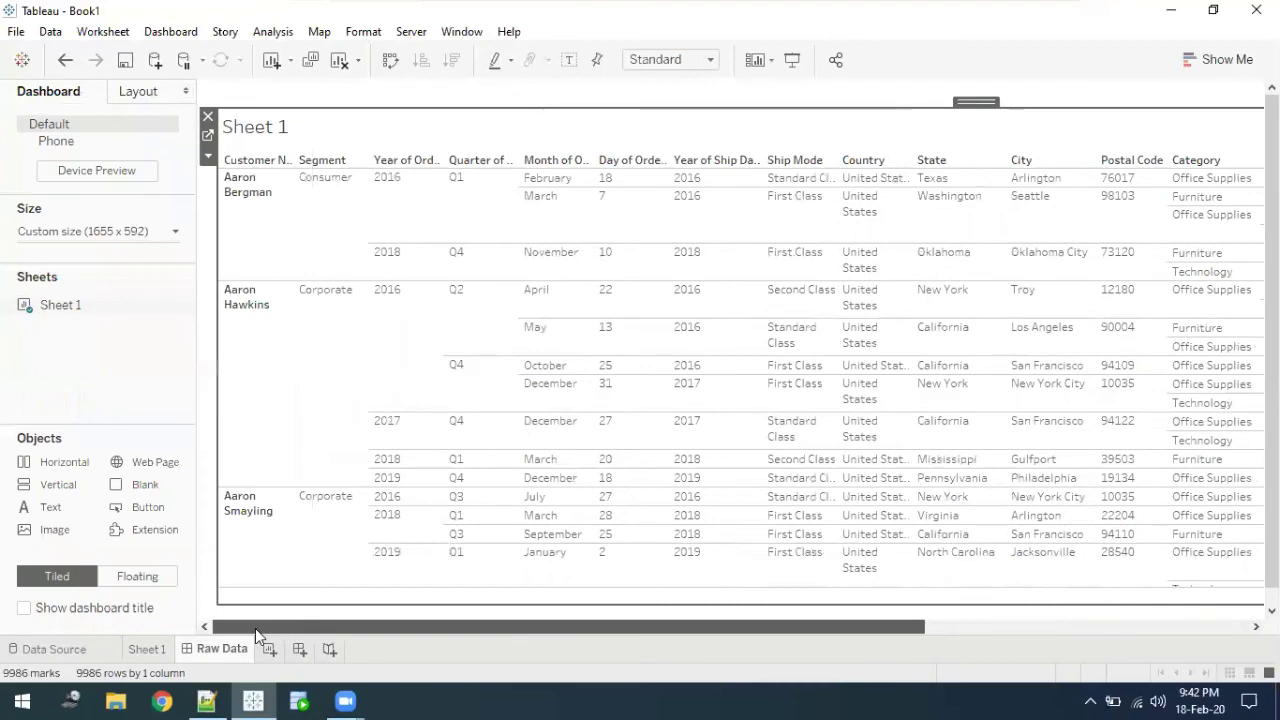
{"action": "left_click", "coordinate": [390, 478]}
{"action": "left_click", "coordinate": [1072, 628]}
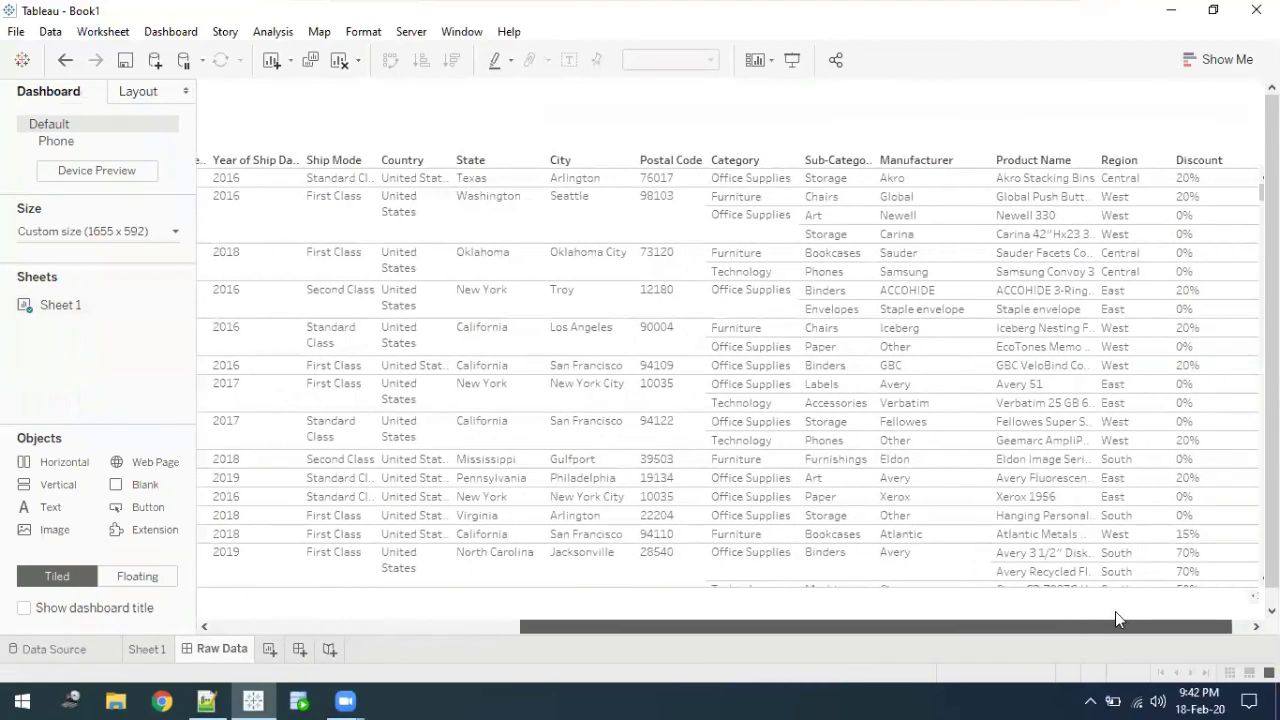
{"action": "left_click", "coordinate": [857, 178]}
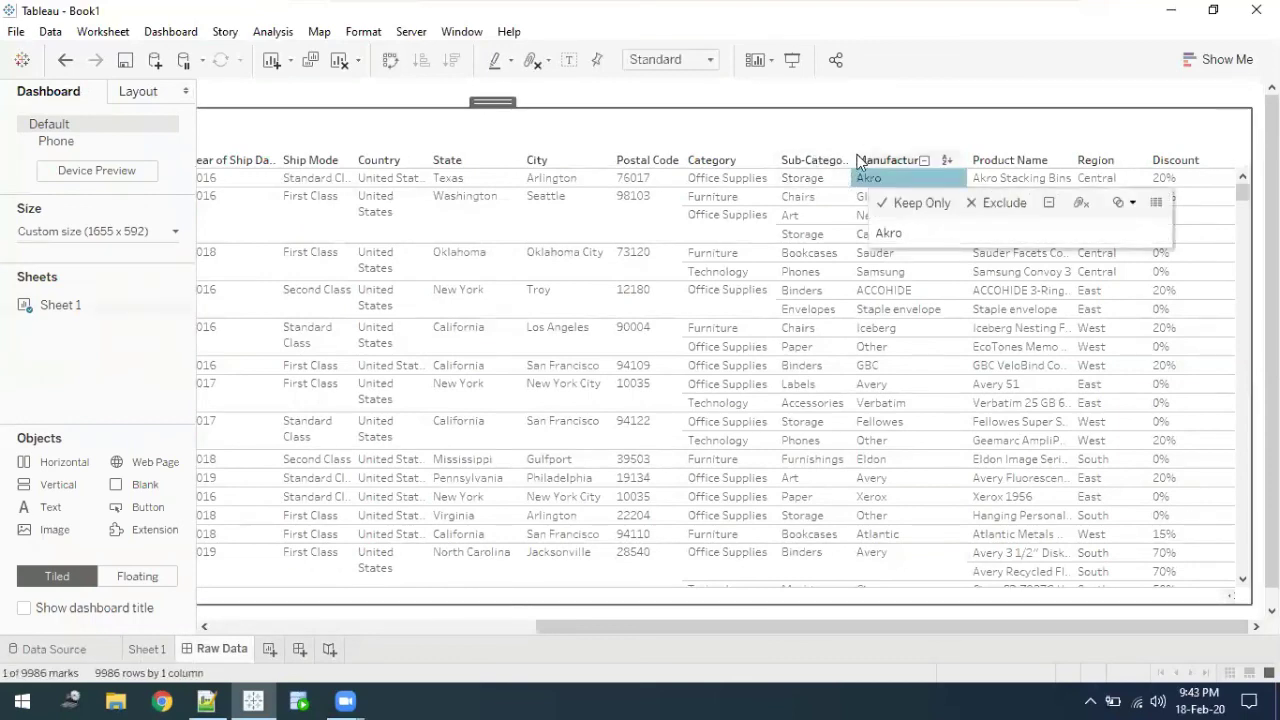
{"action": "left_click_drag", "start_coordinate": [851, 167], "coordinate": [887, 166]}
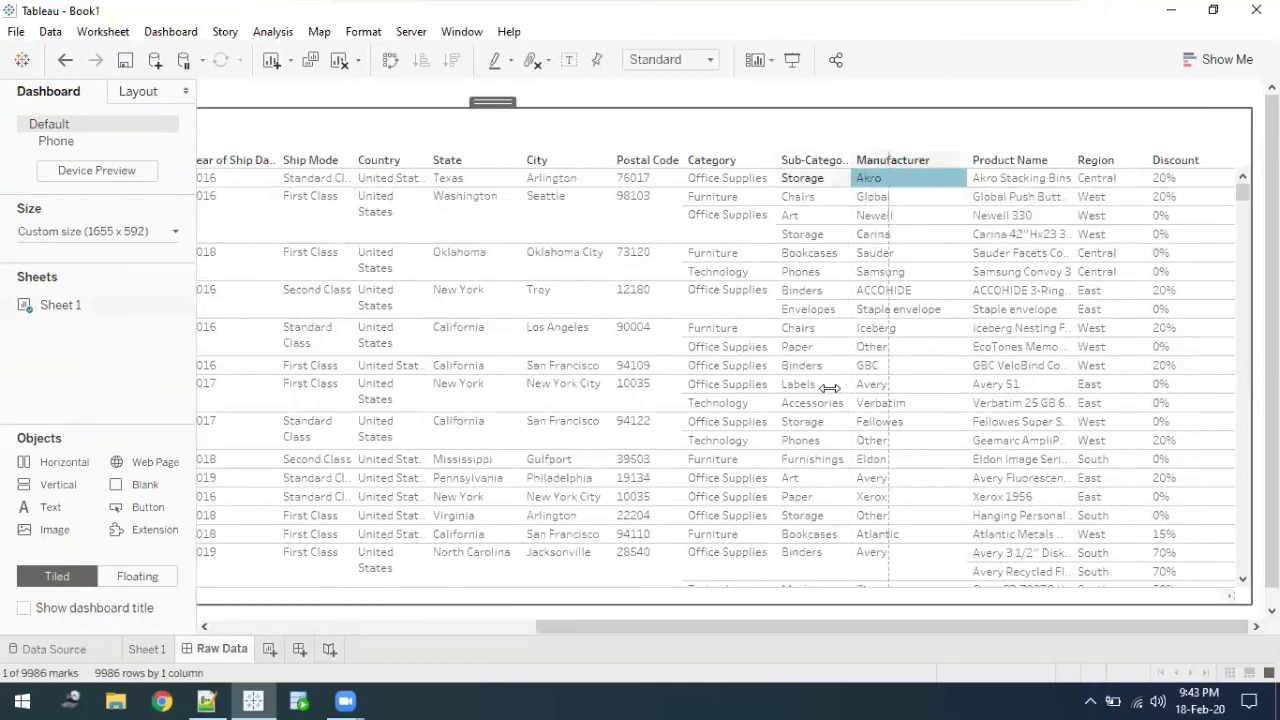